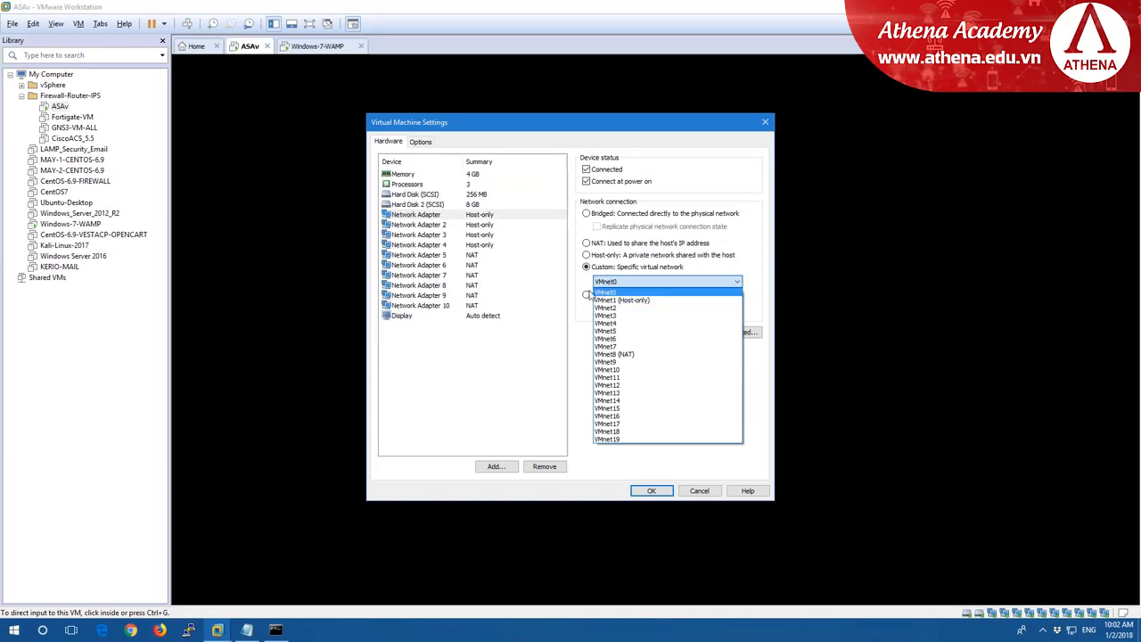
Connect the ASAv's first adapter to VMnet1 (Host-only) and retry the ping to 192.168.56.253.
click(645, 301)
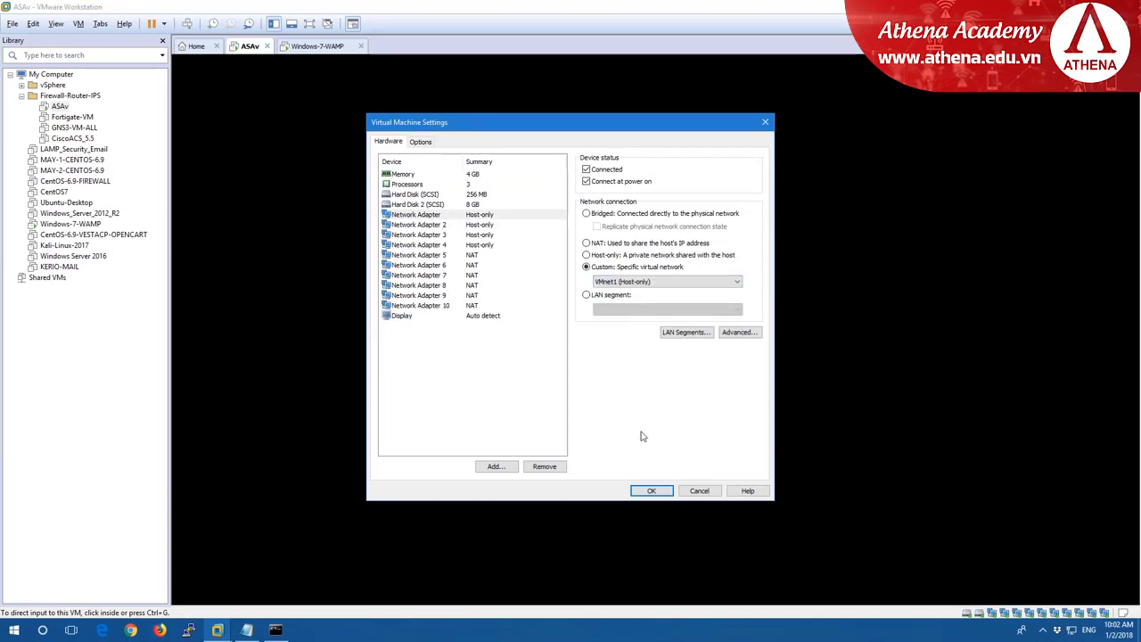
click(653, 491)
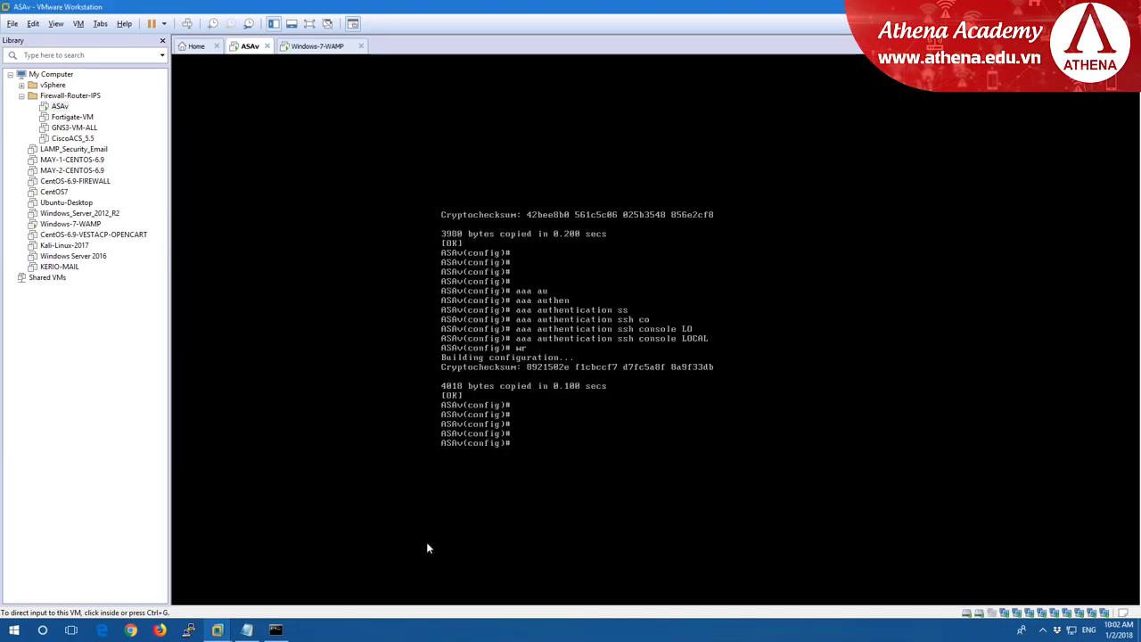
click(275, 629)
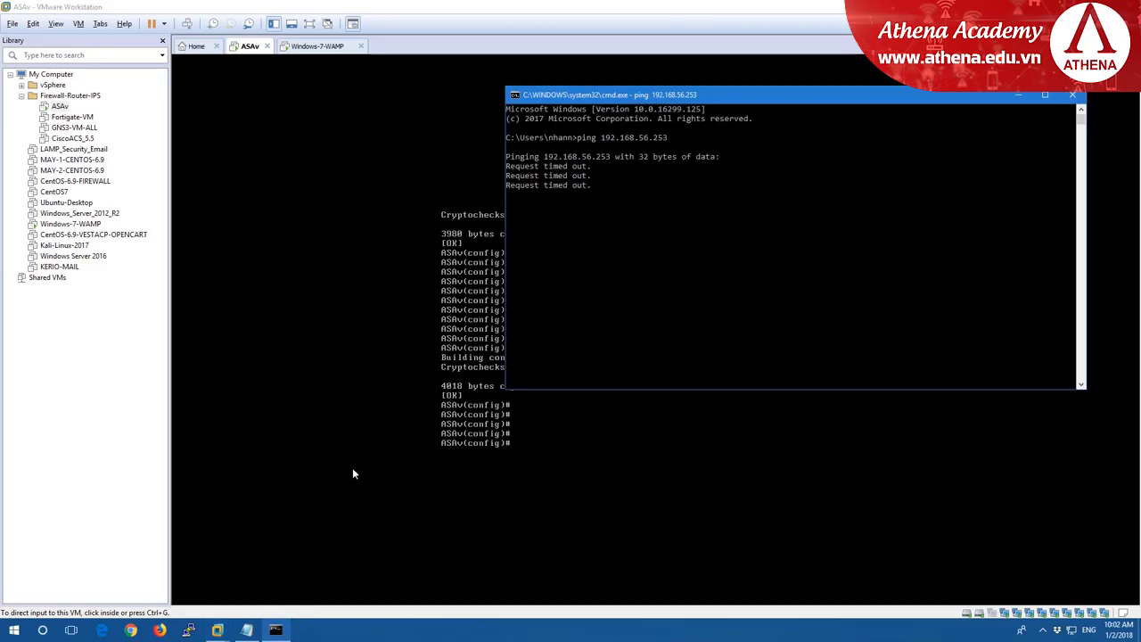
click(678, 250)
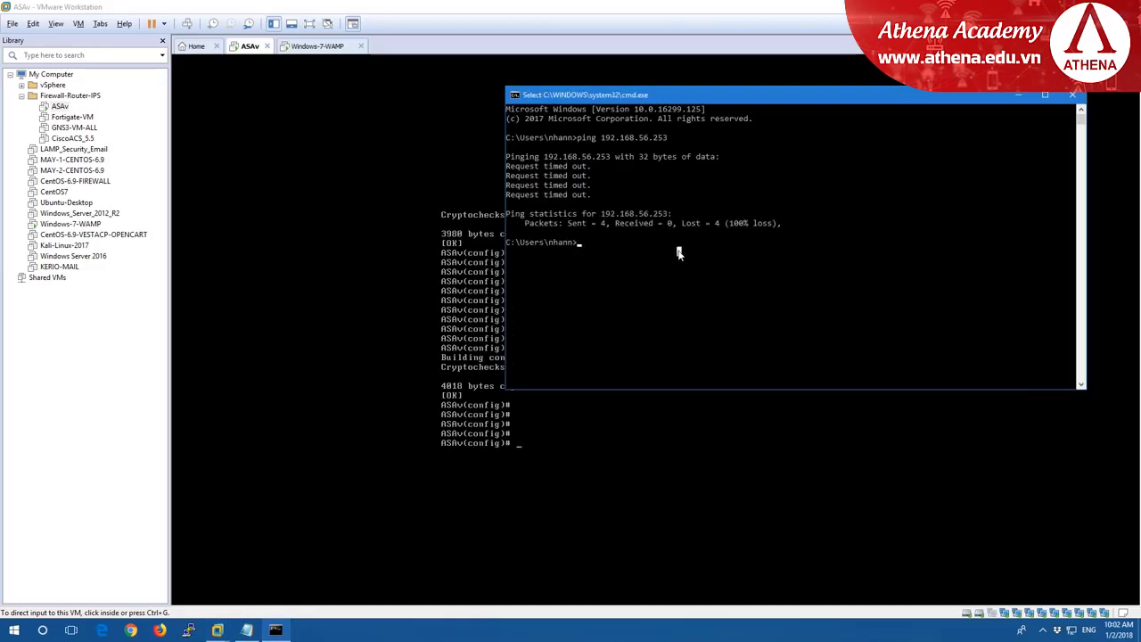
key(Up)
key(Return)
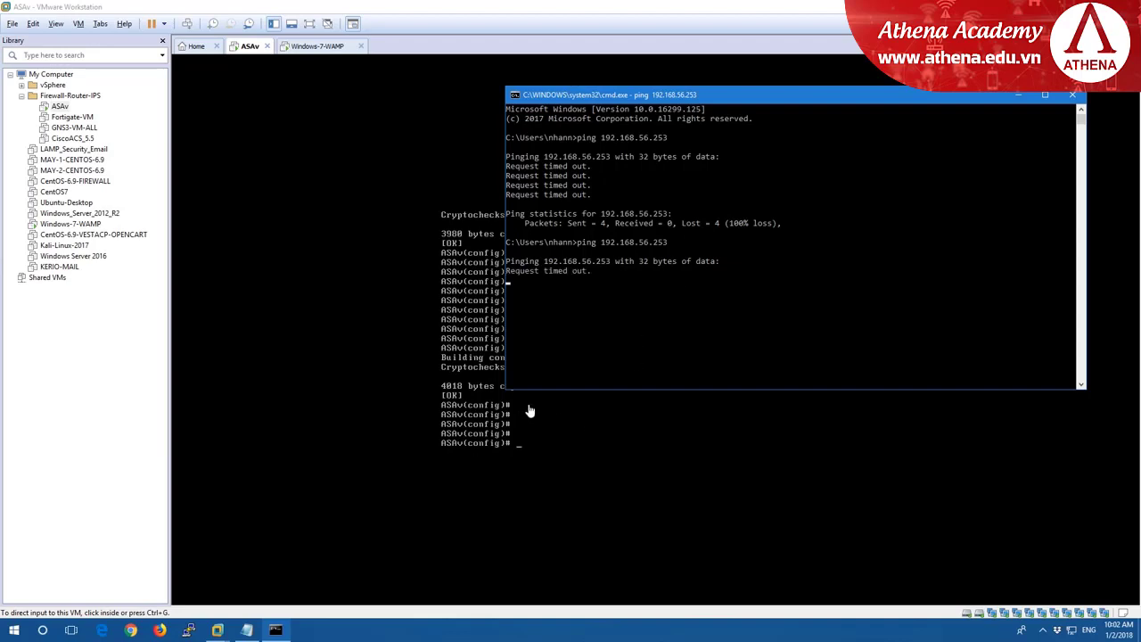
Exit config mode on the ASAv console and run show interface ip brief.
click(580, 414)
key(ctrl+z)
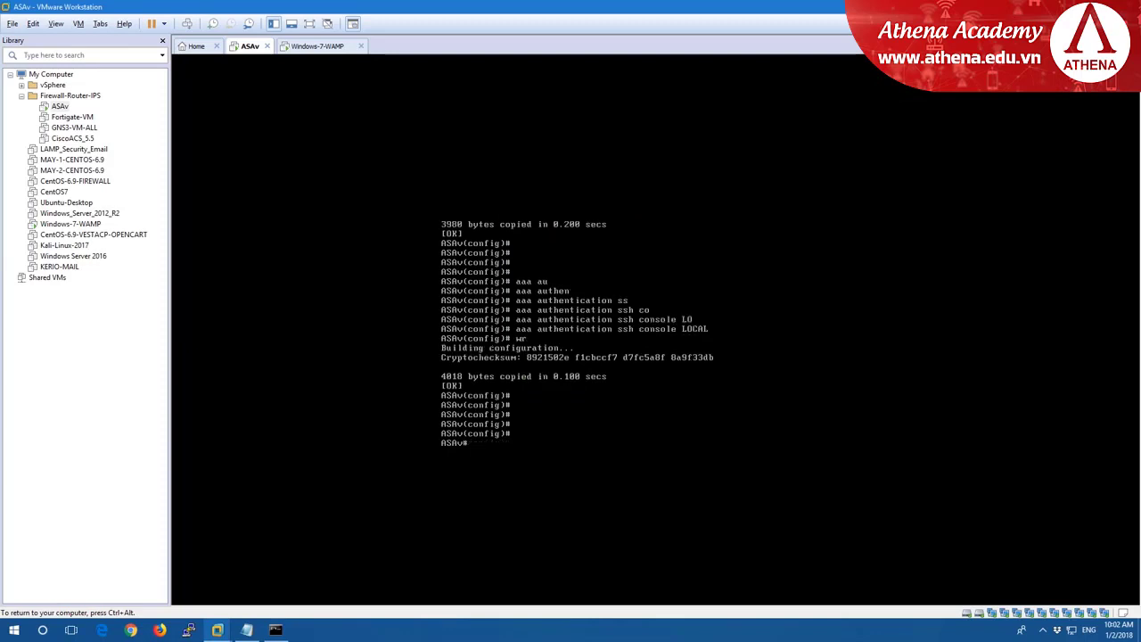
key(Return)
key(Return)
text(sho)
key(Tab)
text(int)
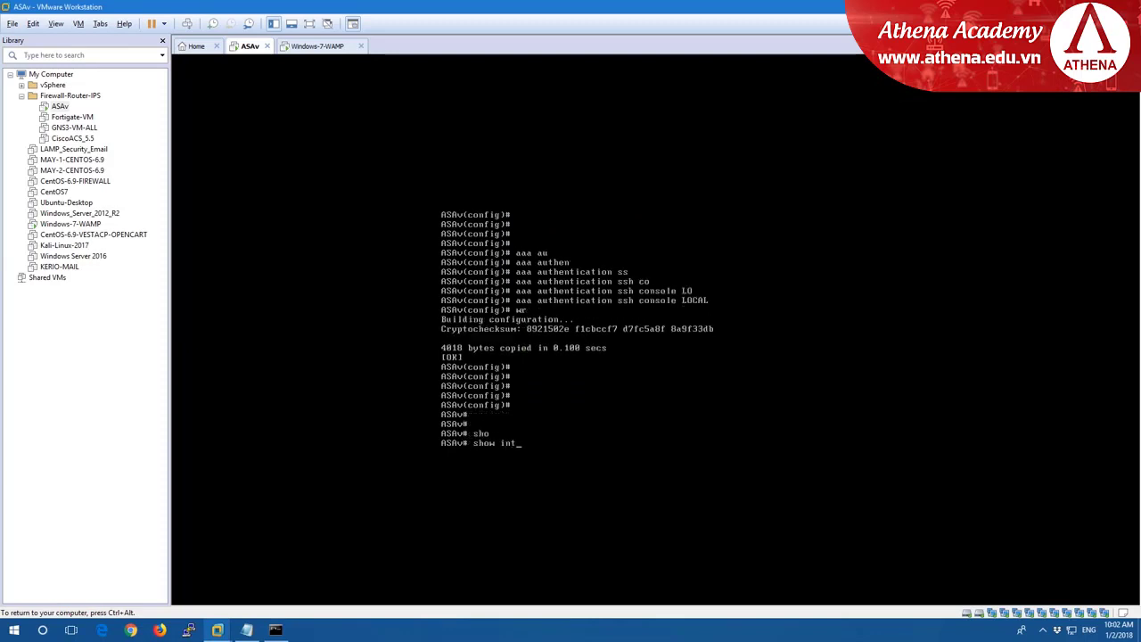
key(Tab)
text(ip brie)
key(Tab)
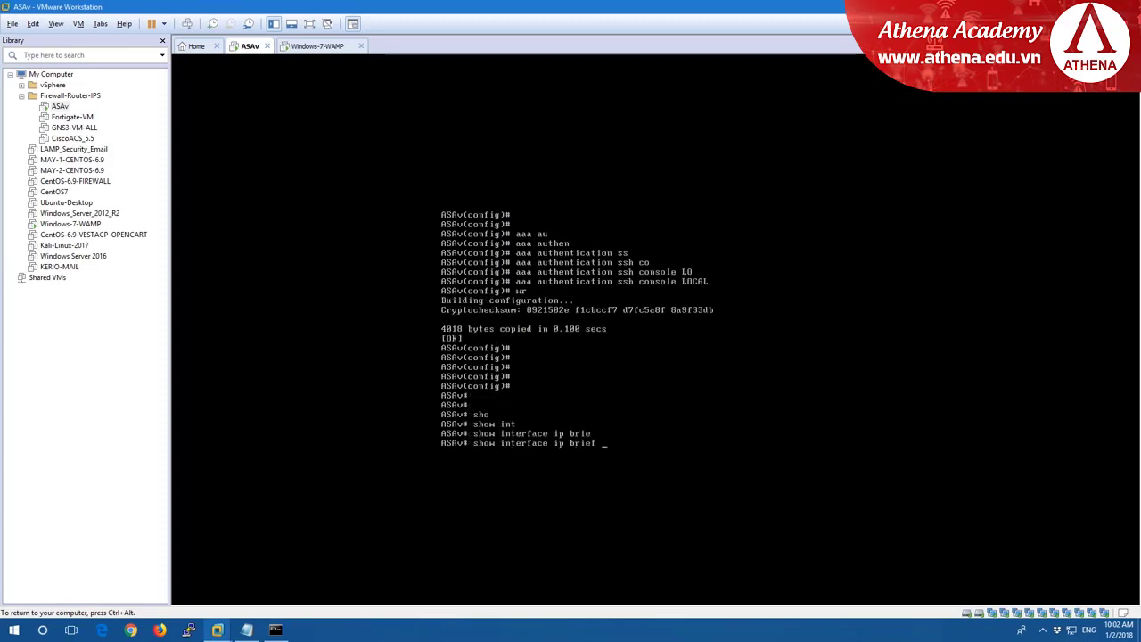
key(Return)
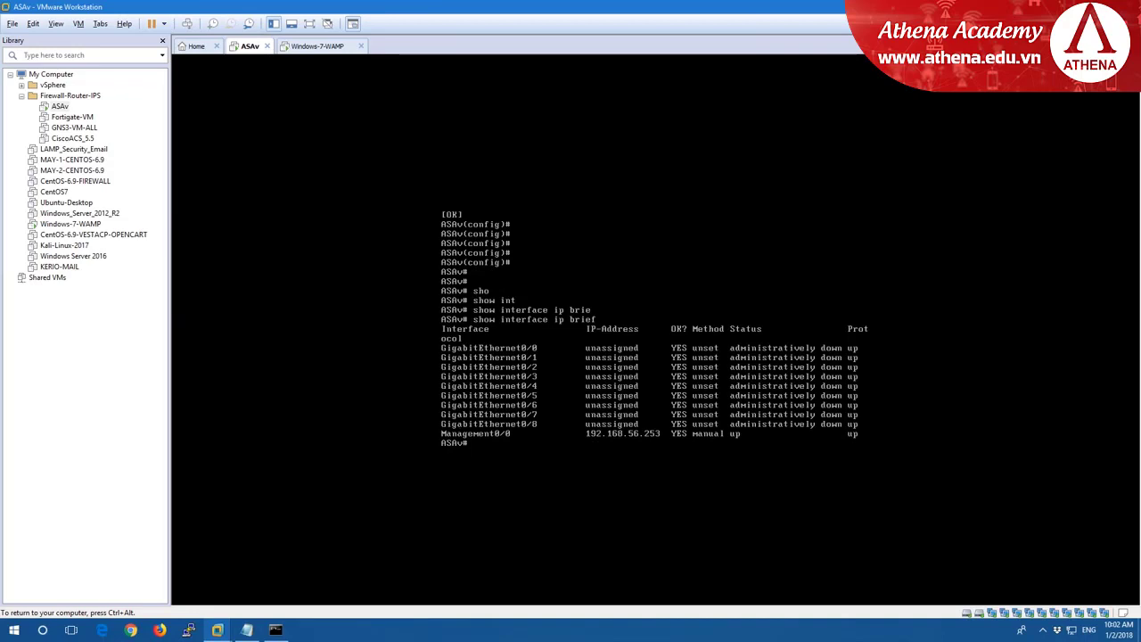
key(ctrl+alt)
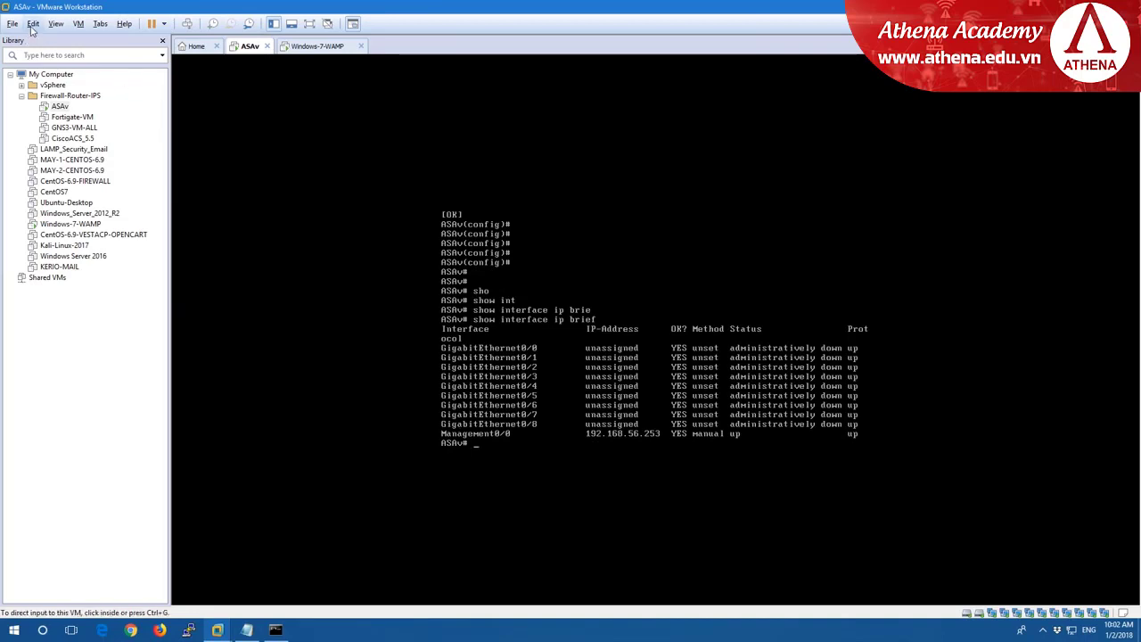
Open the Virtual Network Editor with administrator rights and select VMnet1.
click(33, 24)
click(54, 82)
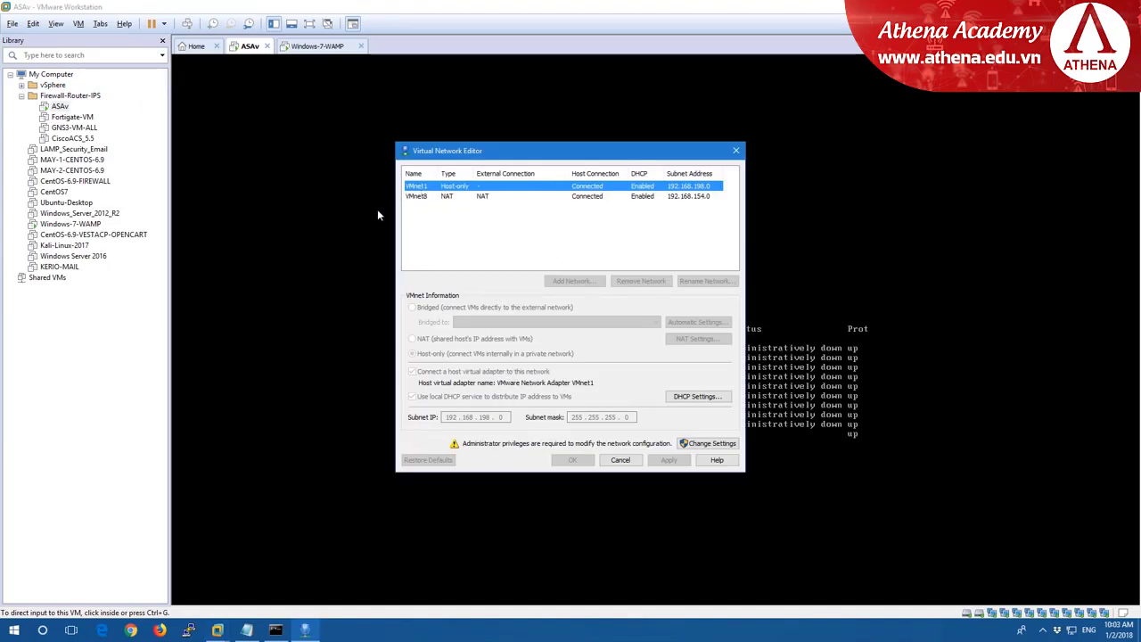
click(436, 196)
click(437, 186)
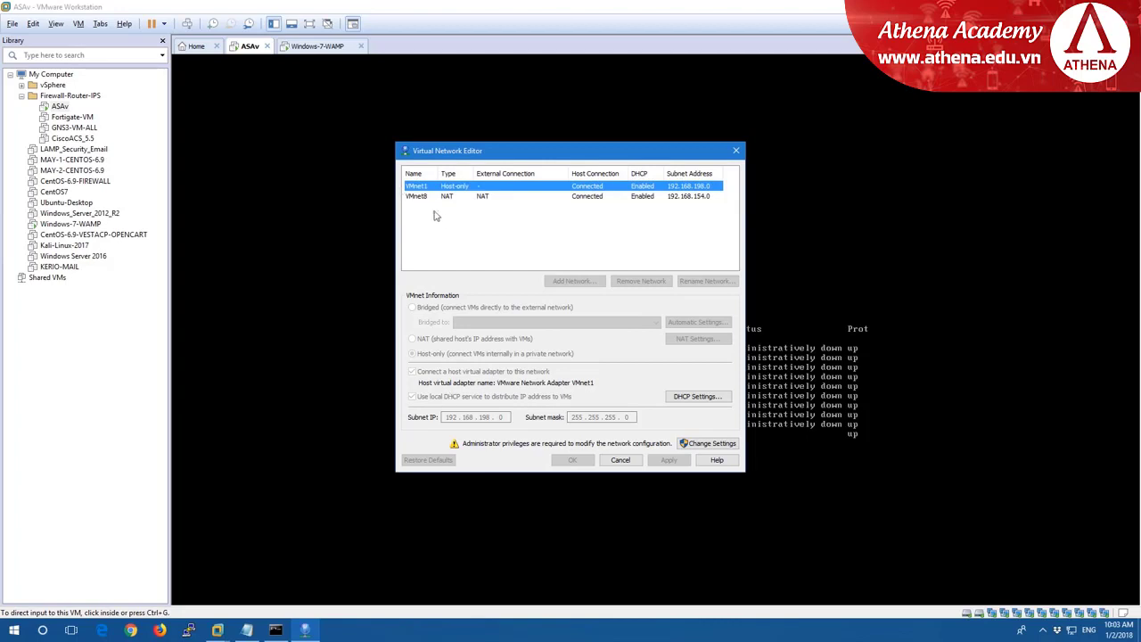
click(709, 443)
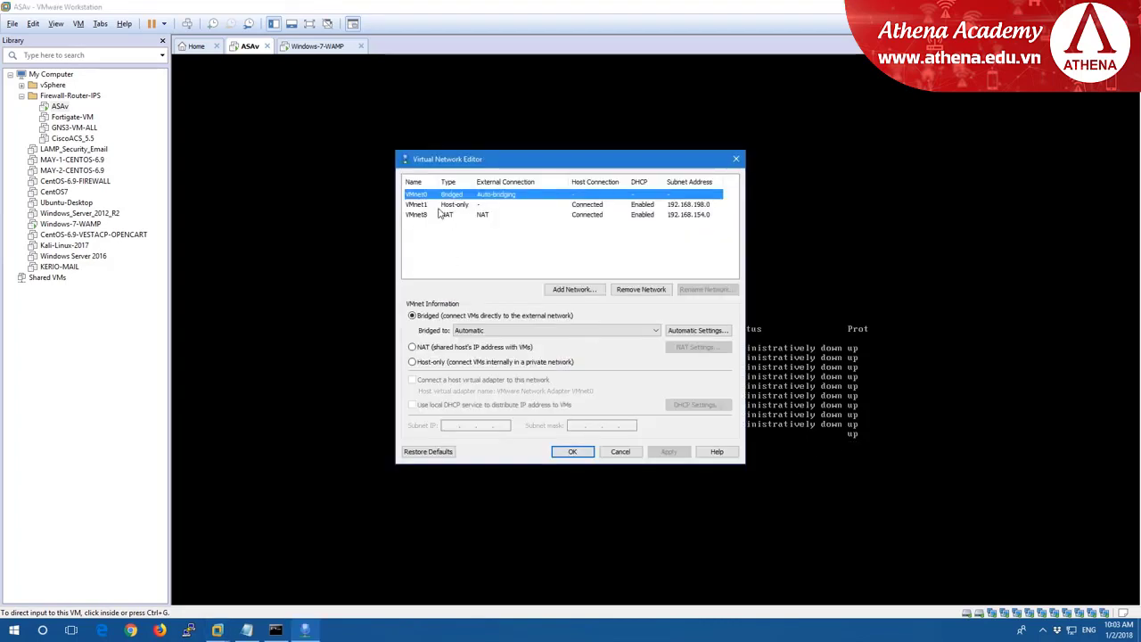
click(436, 205)
Set VMnet1's subnet to 192.168.56.0, disable its DHCP, and apply.
click(488, 425)
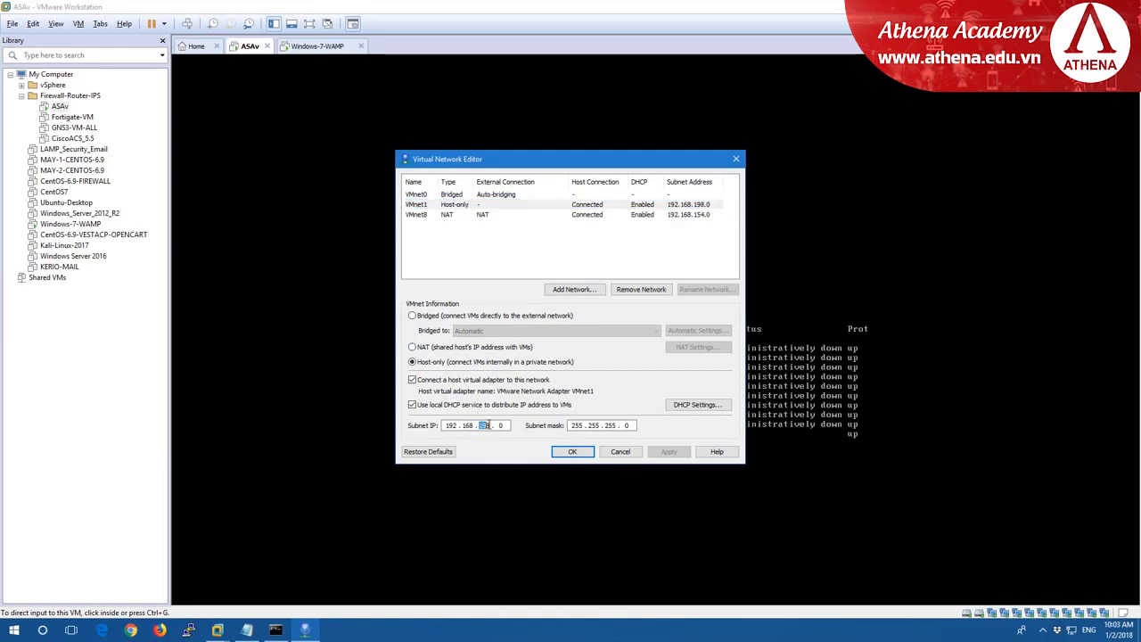
key(BackSpace)
key(BackSpace)
key(BackSpace)
text(56)
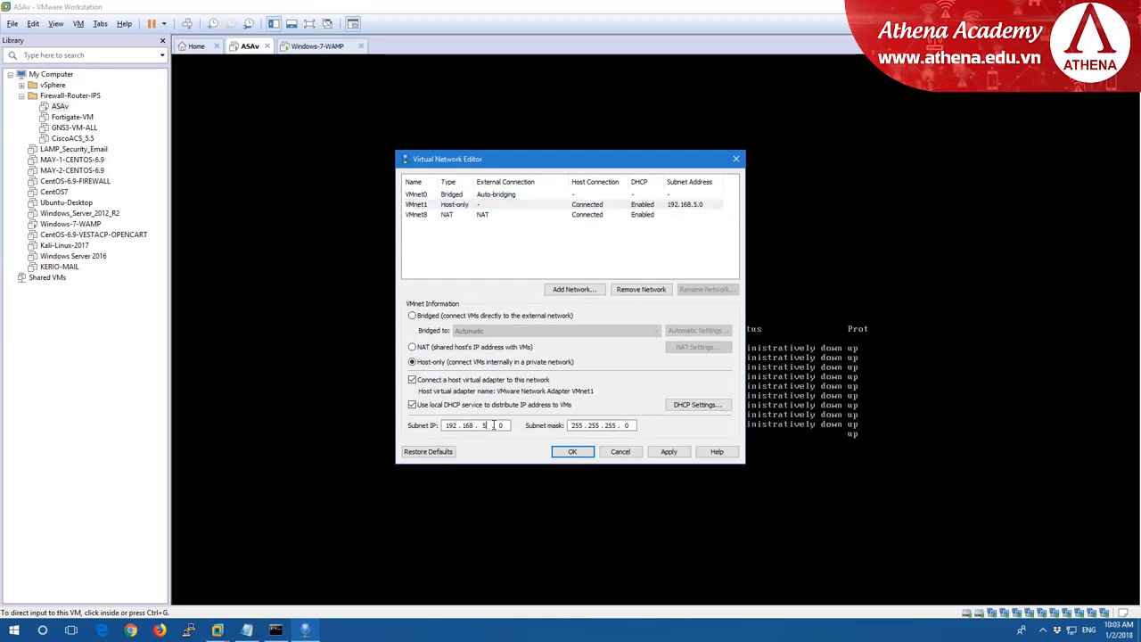
click(413, 404)
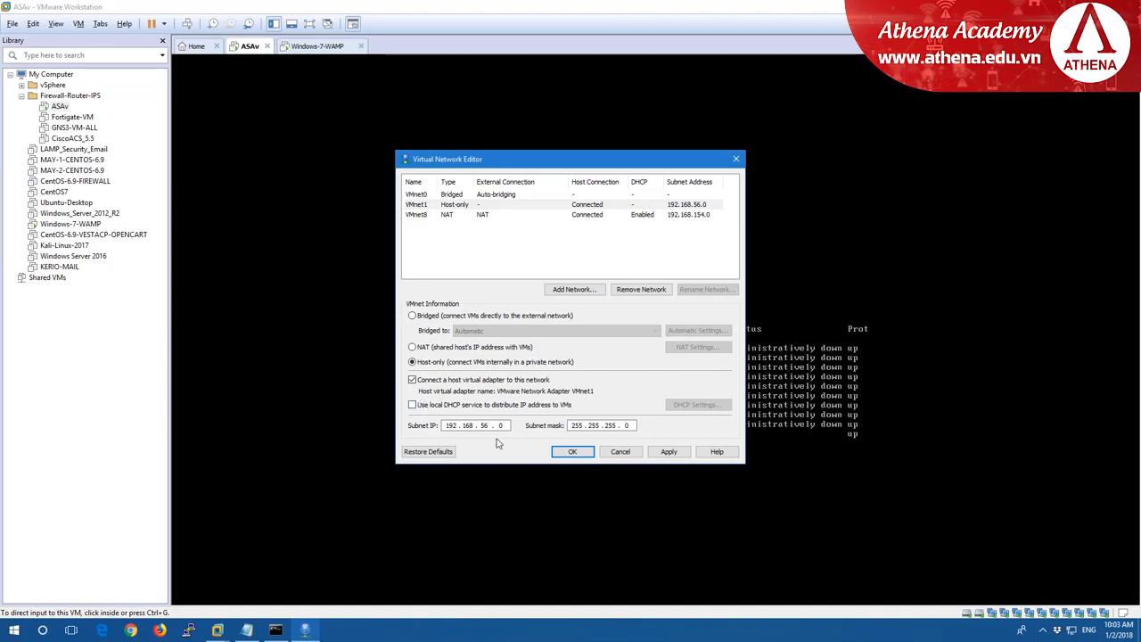
click(670, 454)
click(571, 455)
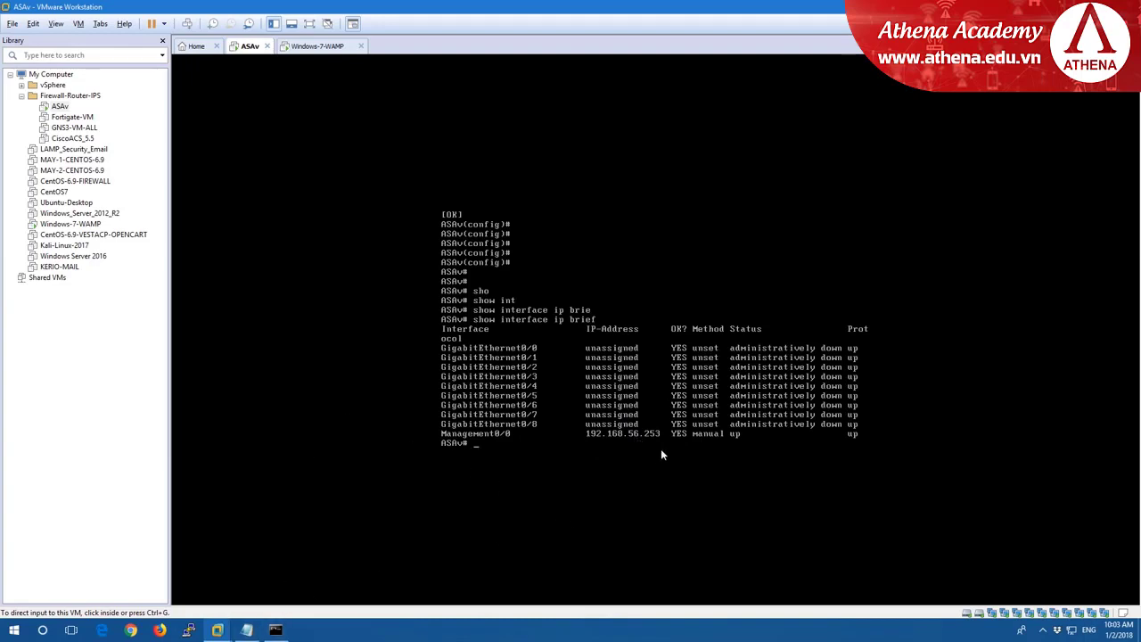
Rerun ping 192.168.56.253 in Command Prompt, get replies, and minimize the window.
click(277, 630)
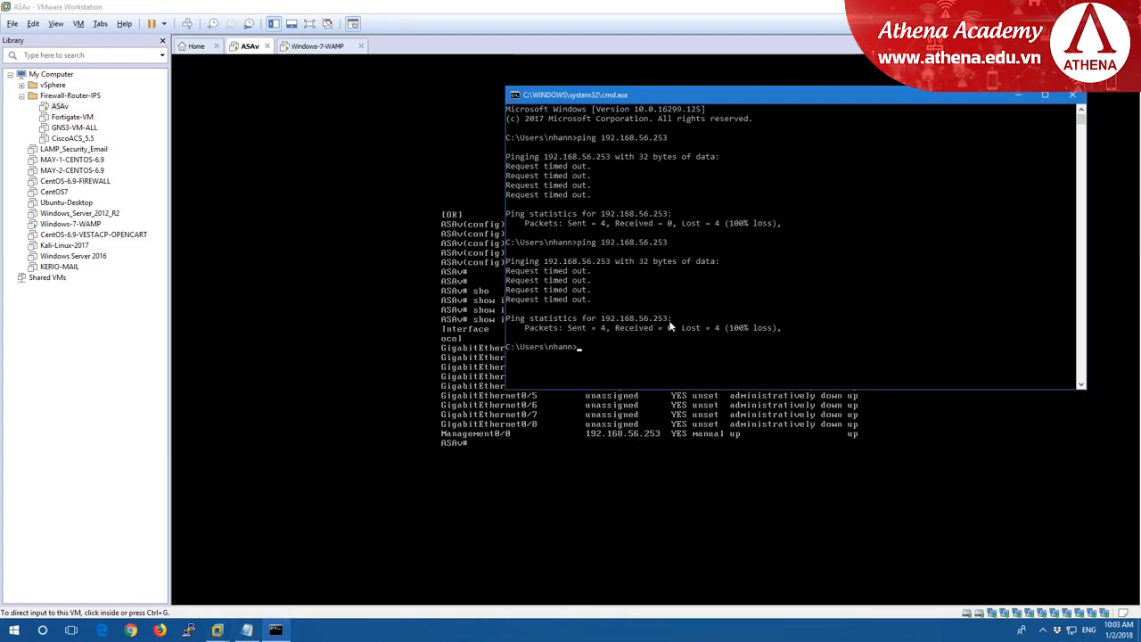
key(Up)
key(Return)
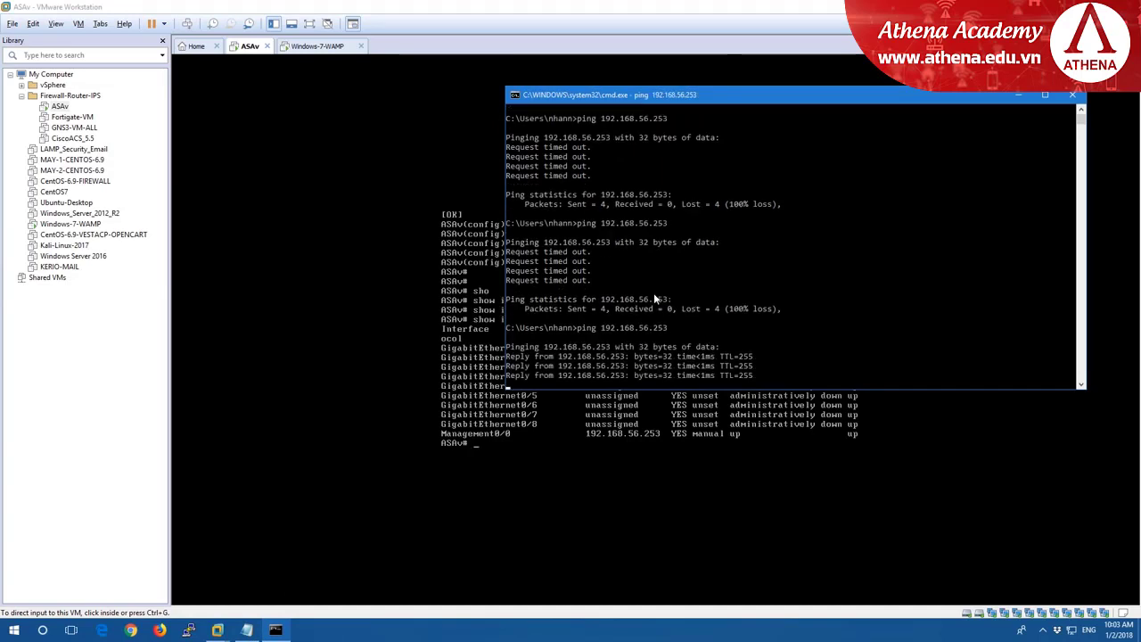
click(1017, 96)
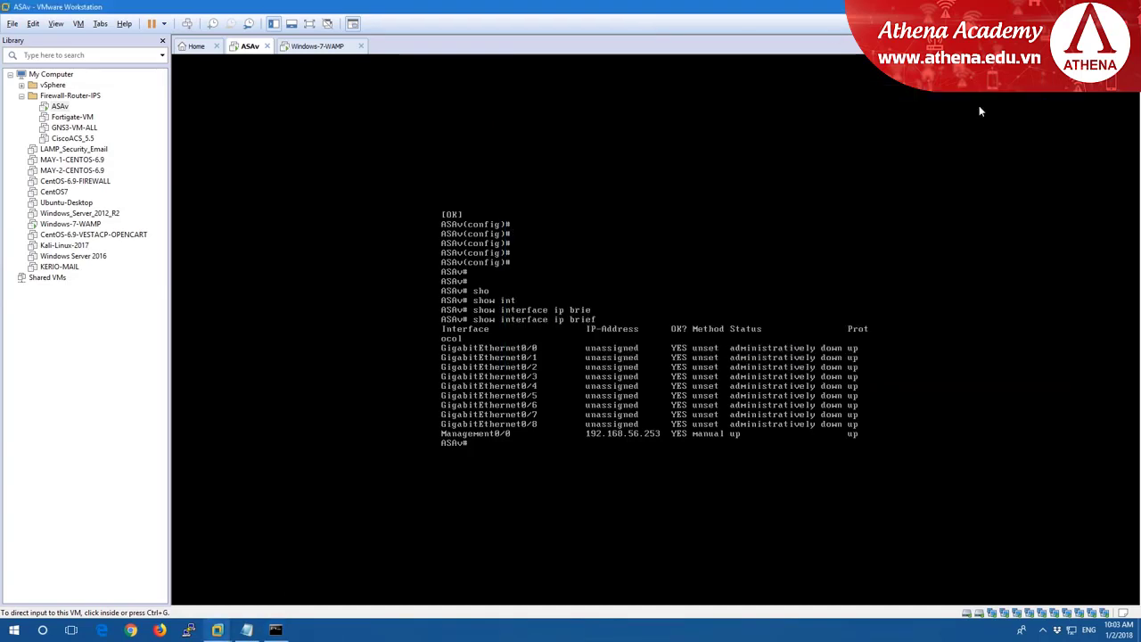
click(188, 630)
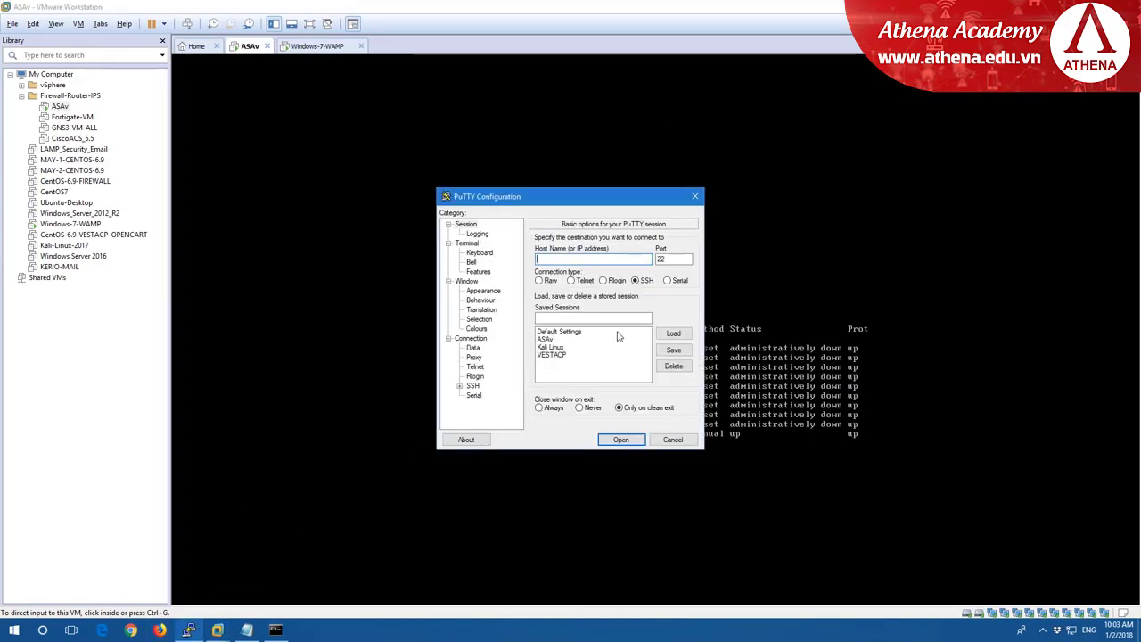
Open the saved ASAv SSH session to 192.168.56.253, accept the host key, and log in as admin.
click(558, 342)
click(672, 334)
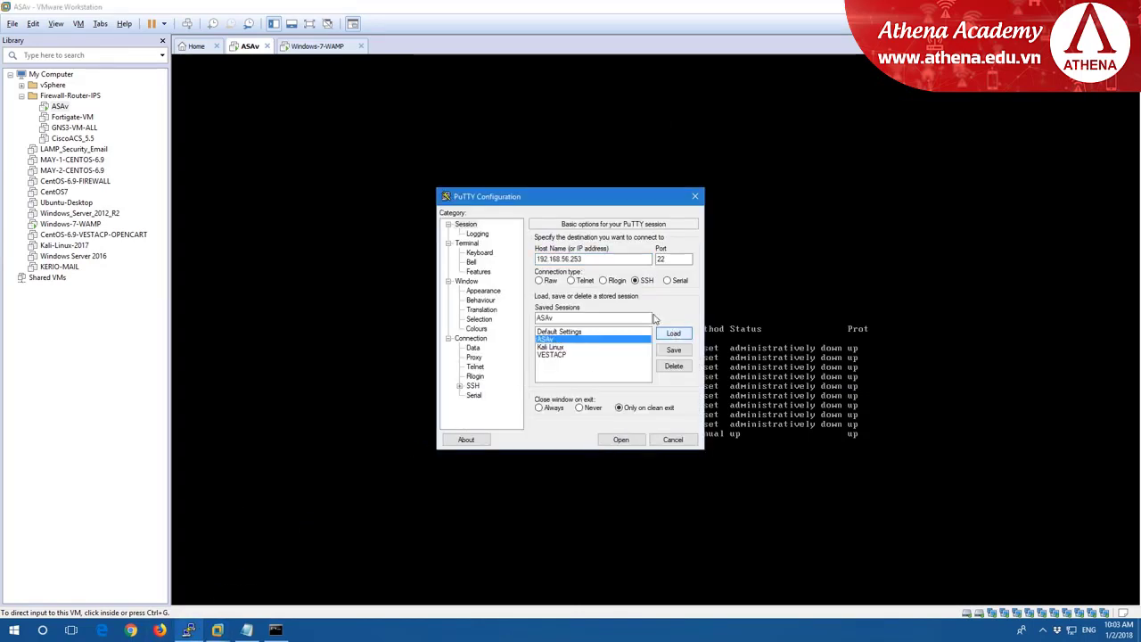
click(621, 439)
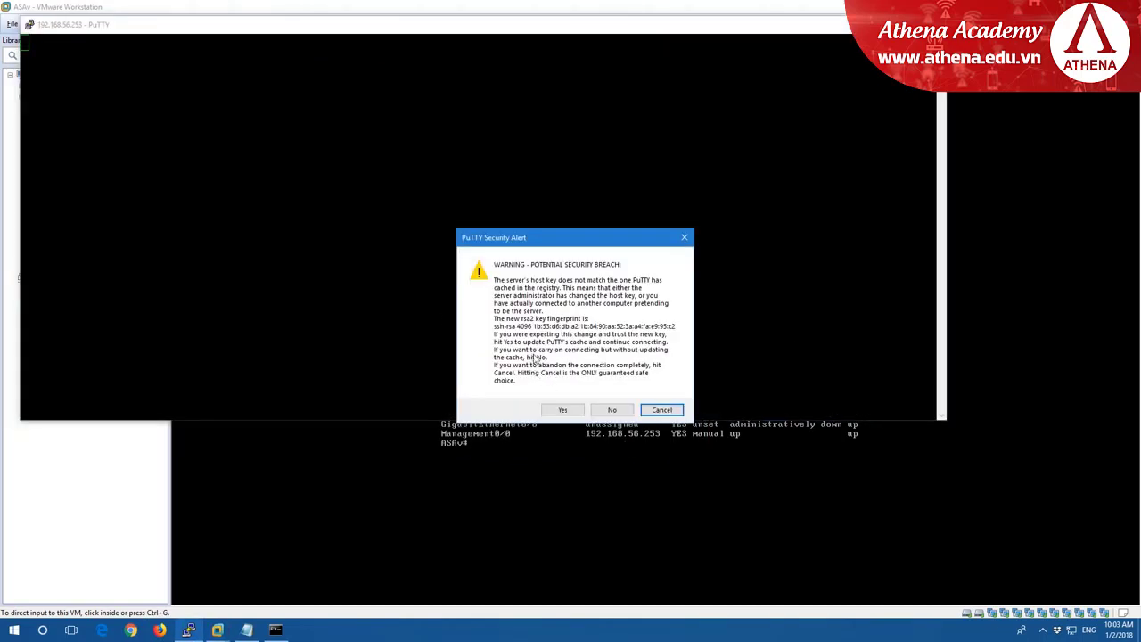
click(571, 412)
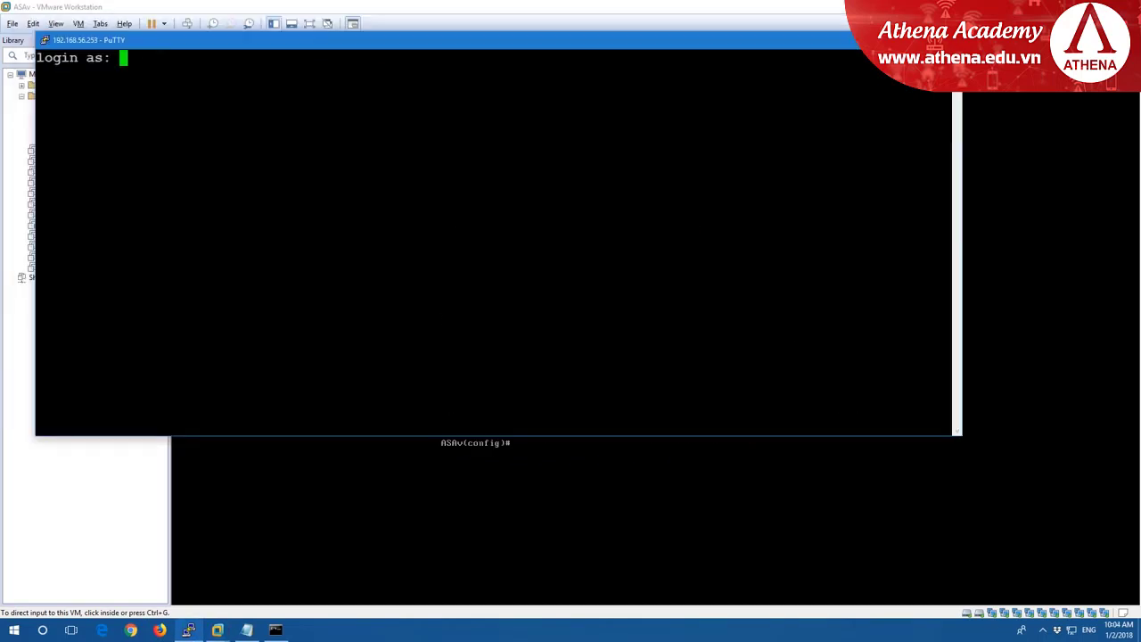
text(admin)
key(Return)
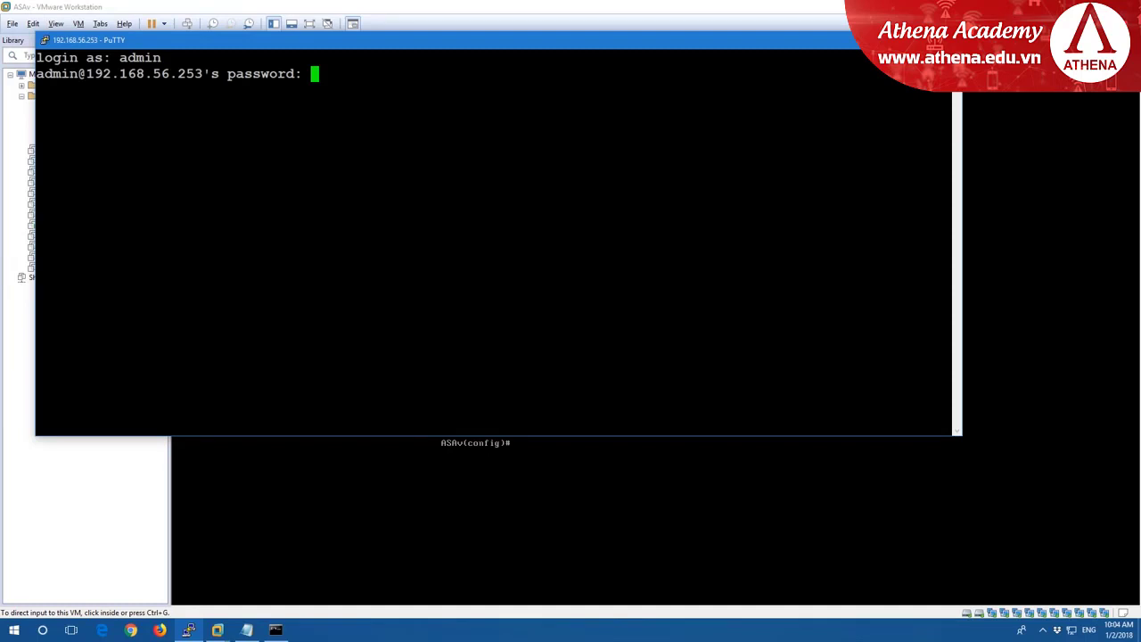
key(Return)
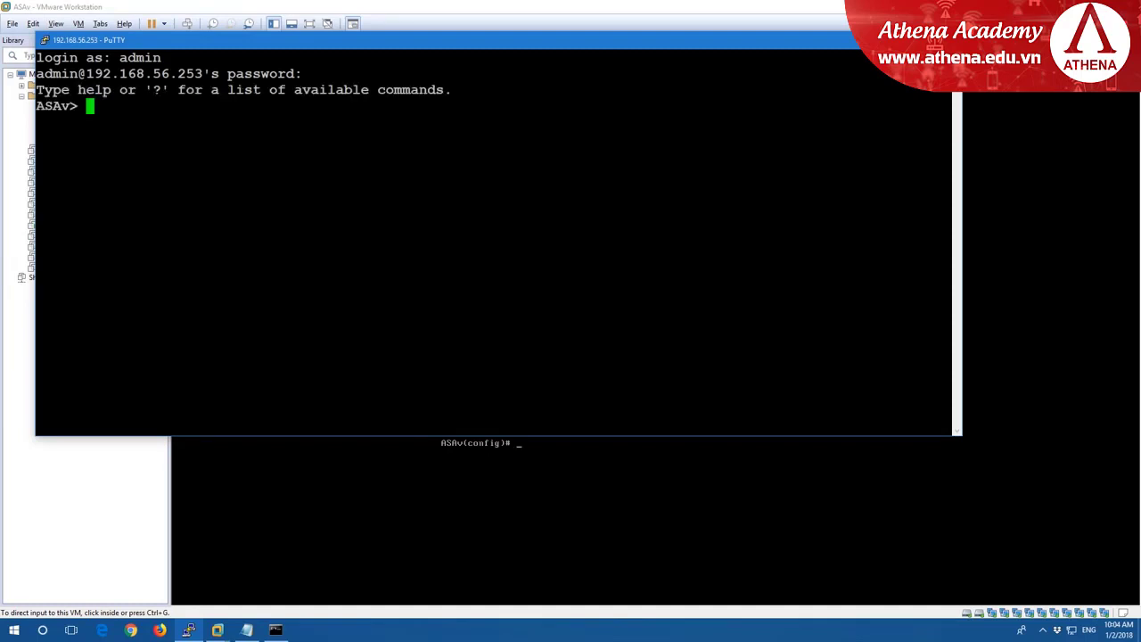
key(Return)
key(Return)
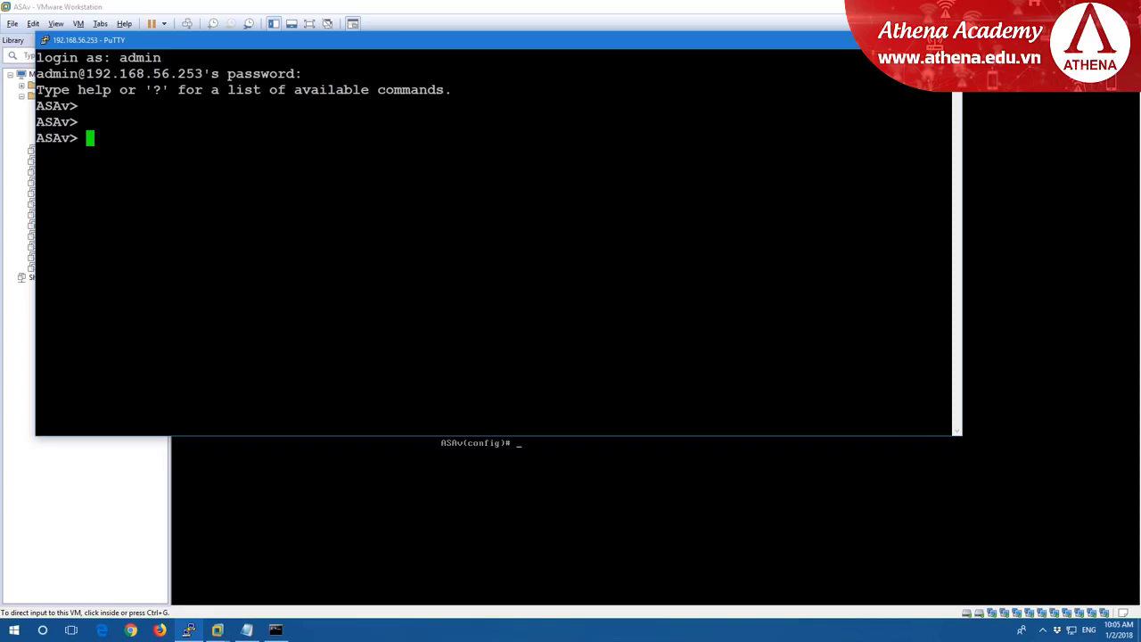
key(super+Up)
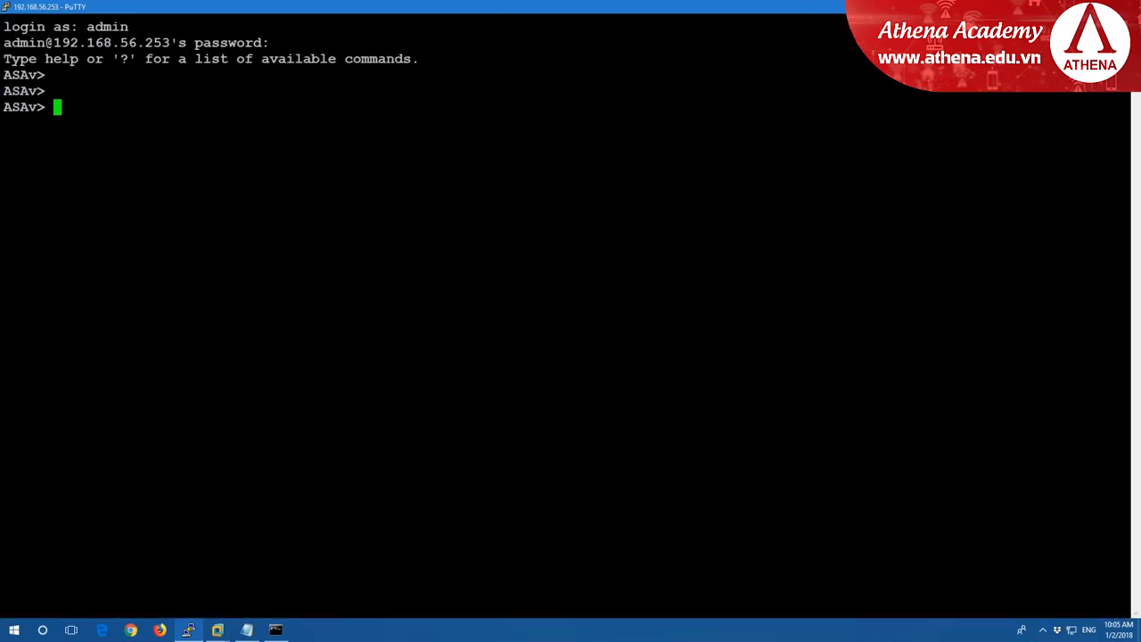
Enter privileged mode with en and global configuration with conf t.
text(en)
key(Return)
key(Return)
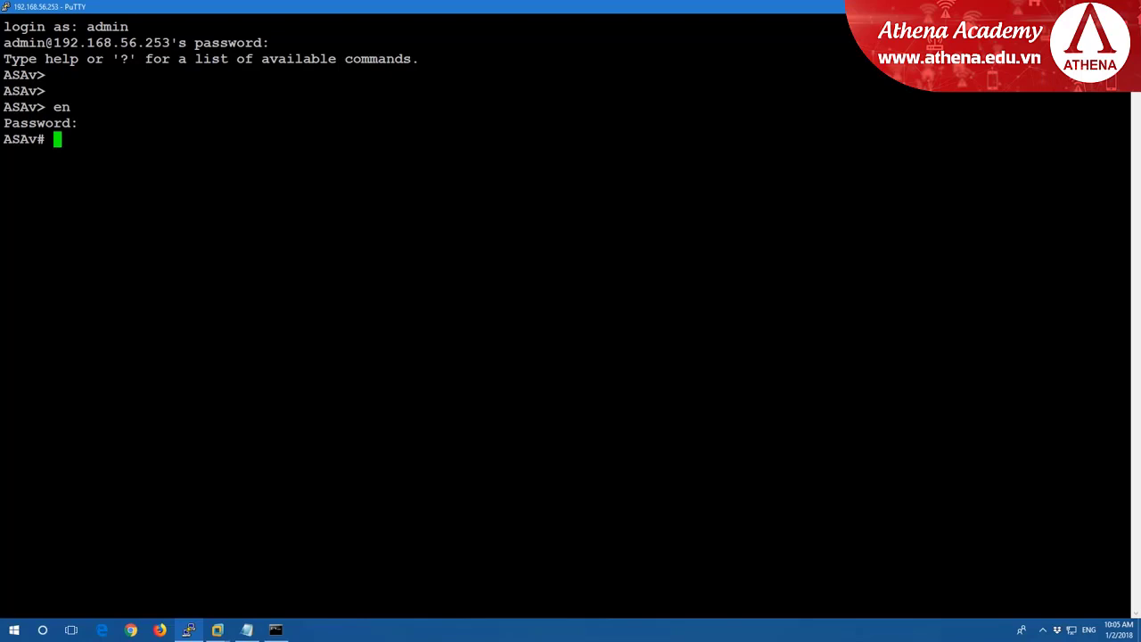
click(247, 630)
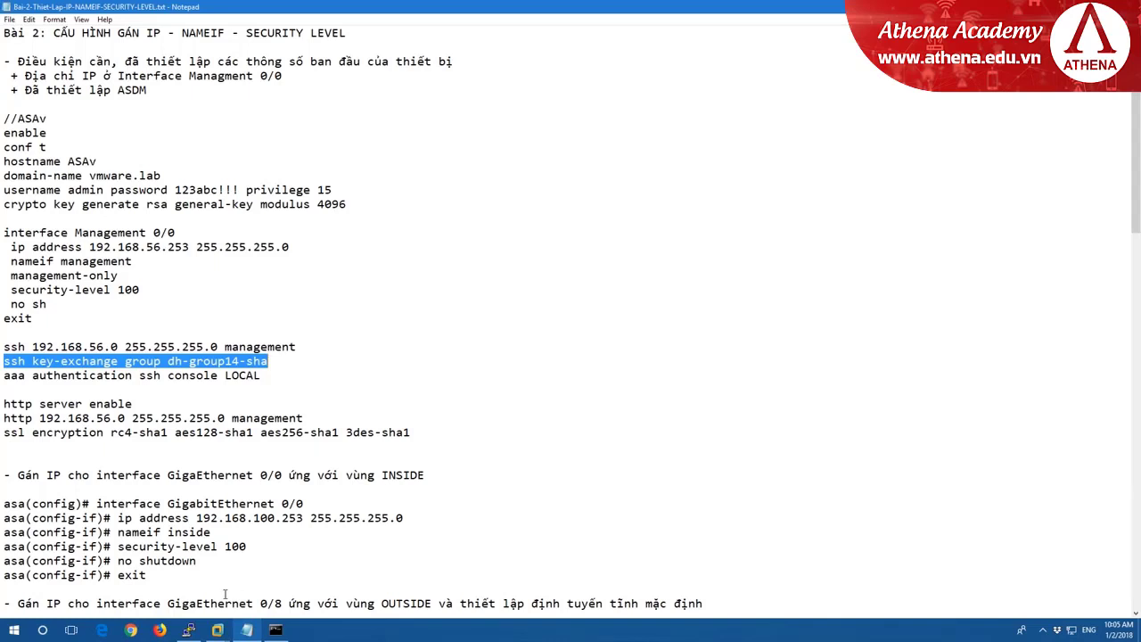
key(alt+Tab)
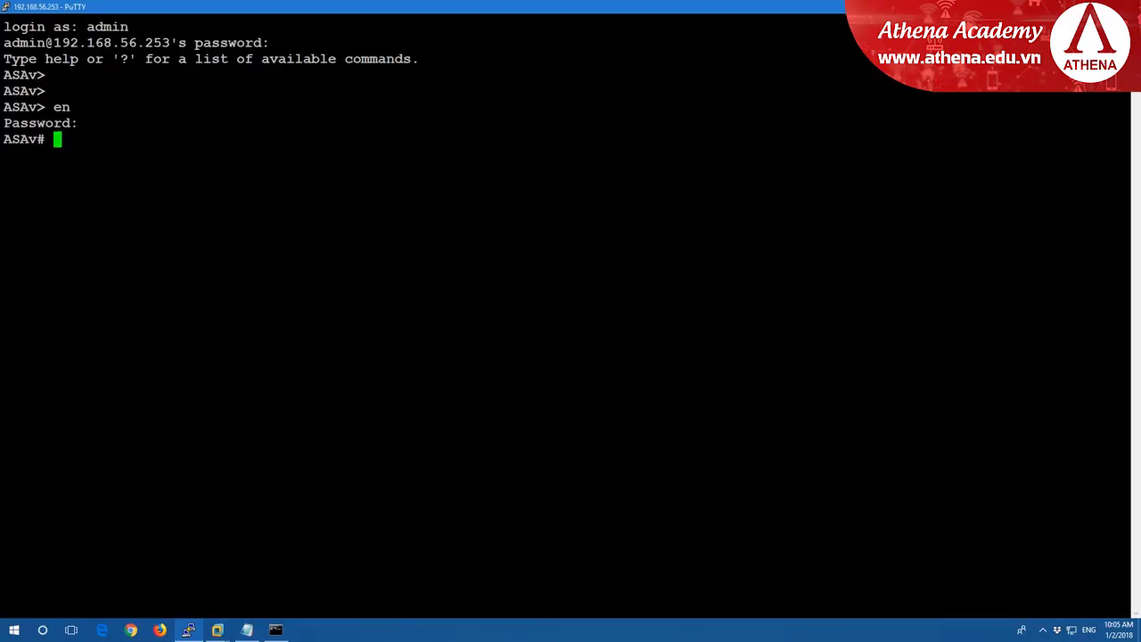
text(conf t)
key(Return)
Paste and run http server enable from the Notepad notes.
key(alt+Tab)
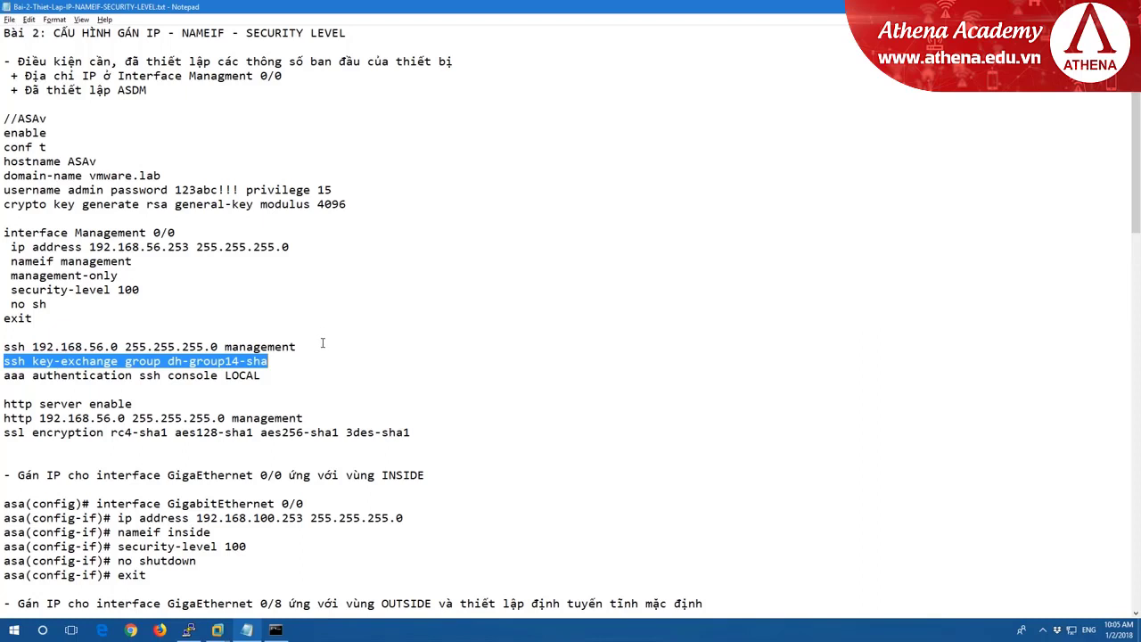
drag(319, 347, 5, 345)
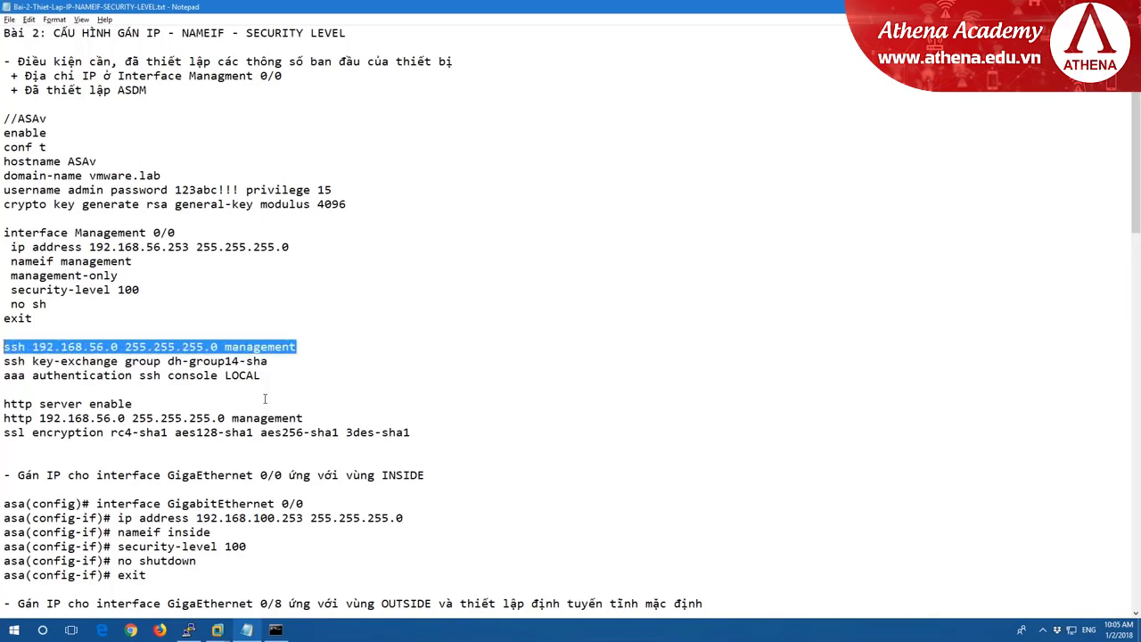
drag(132, 404, 6, 401)
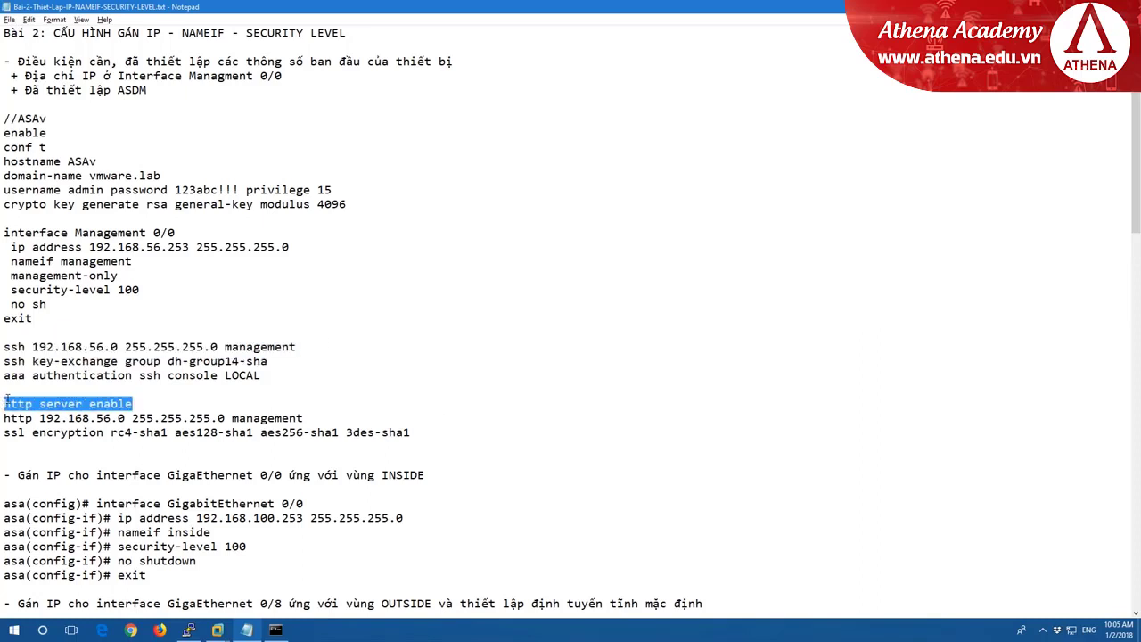
key(ctrl+c)
key(alt+Tab)
key(shift+Insert)
key(Return)
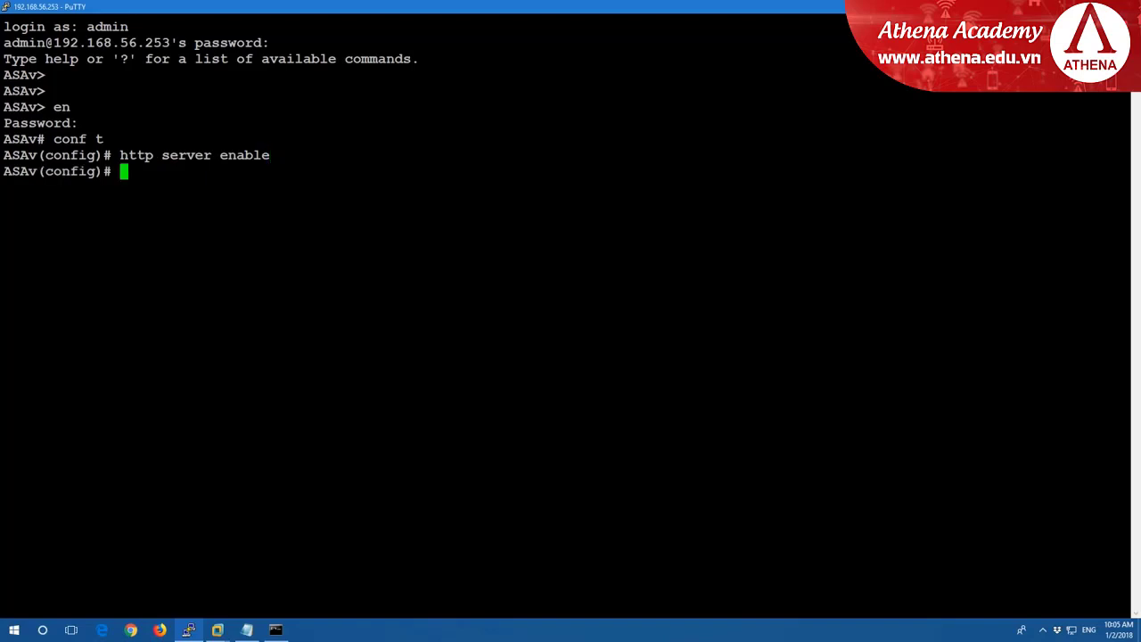
Paste and run http 192.168.56.0 255.255.255.0 management.
key(alt+Tab)
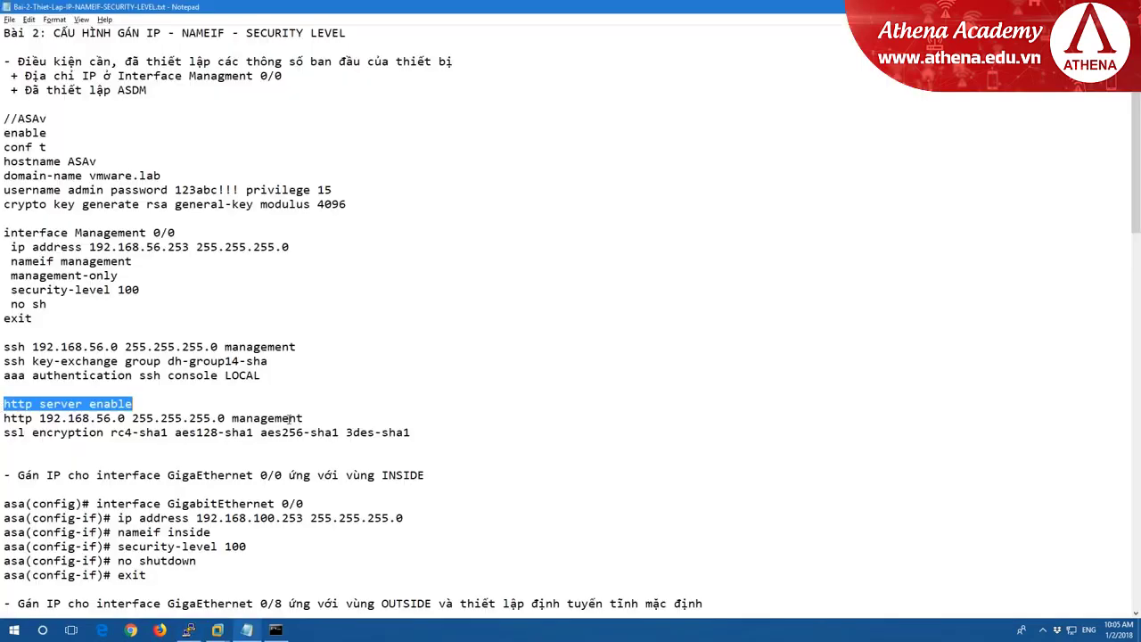
drag(304, 418, 3, 418)
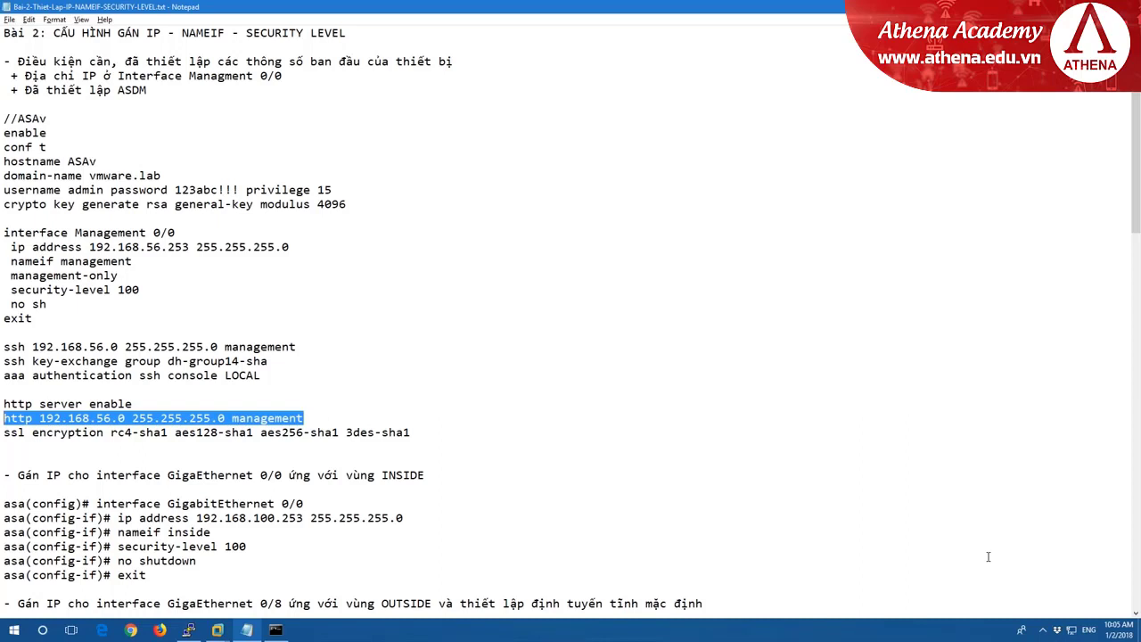
key(alt+Tab)
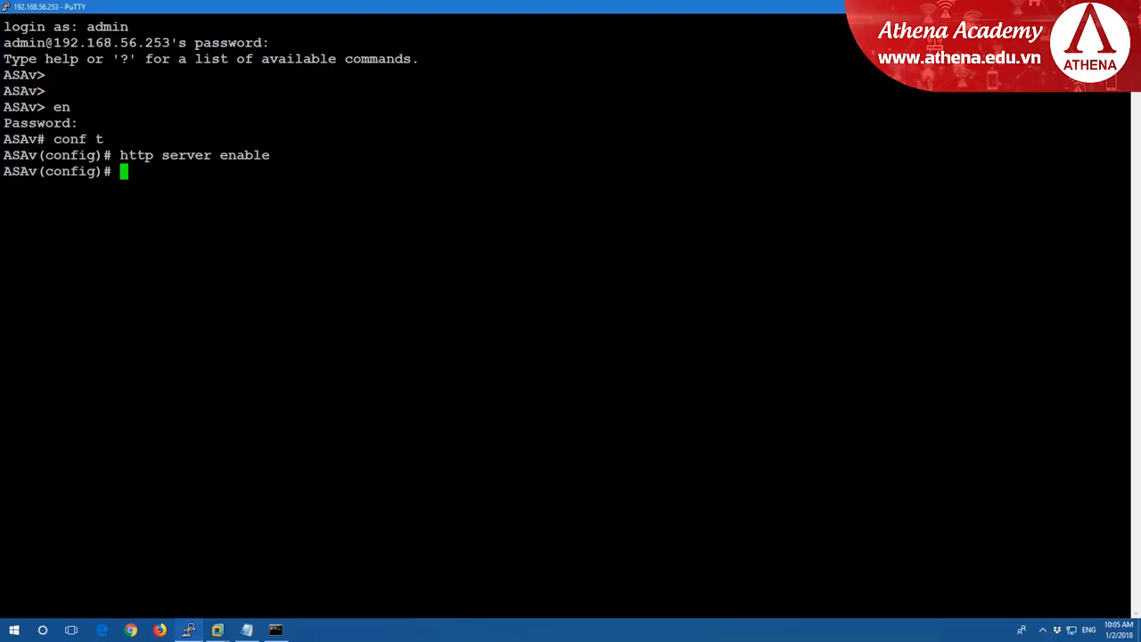
key(shift+Insert)
key(Return)
Paste and run the ssl encryption line, then save the configuration with write.
key(alt+Tab)
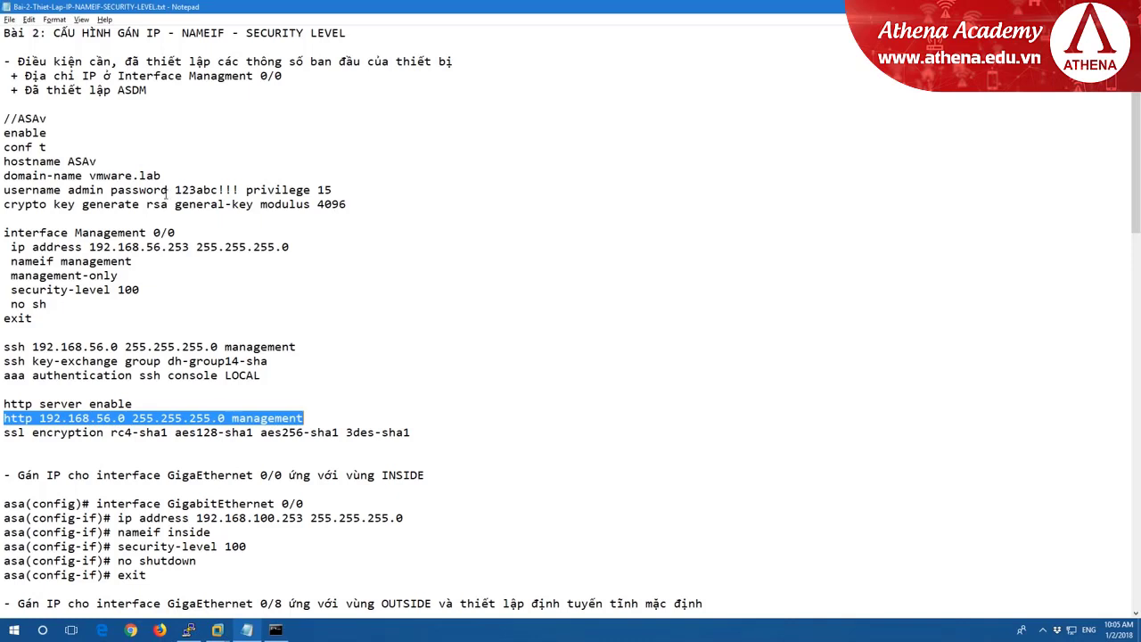
drag(5, 434, 416, 431)
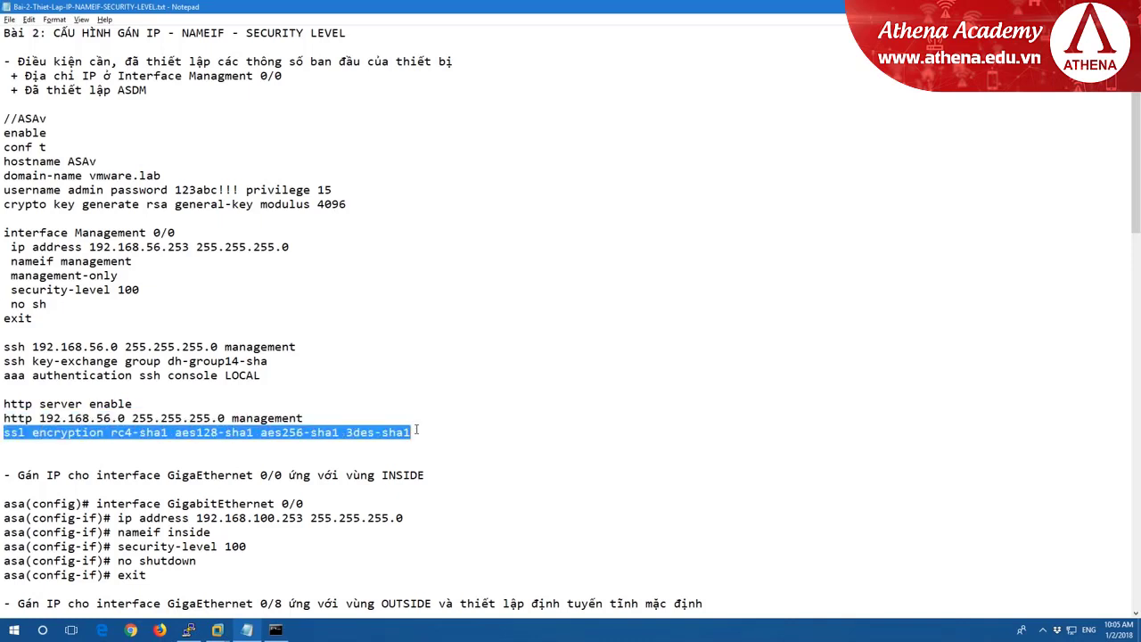
key(alt+Tab)
right_click(416, 432)
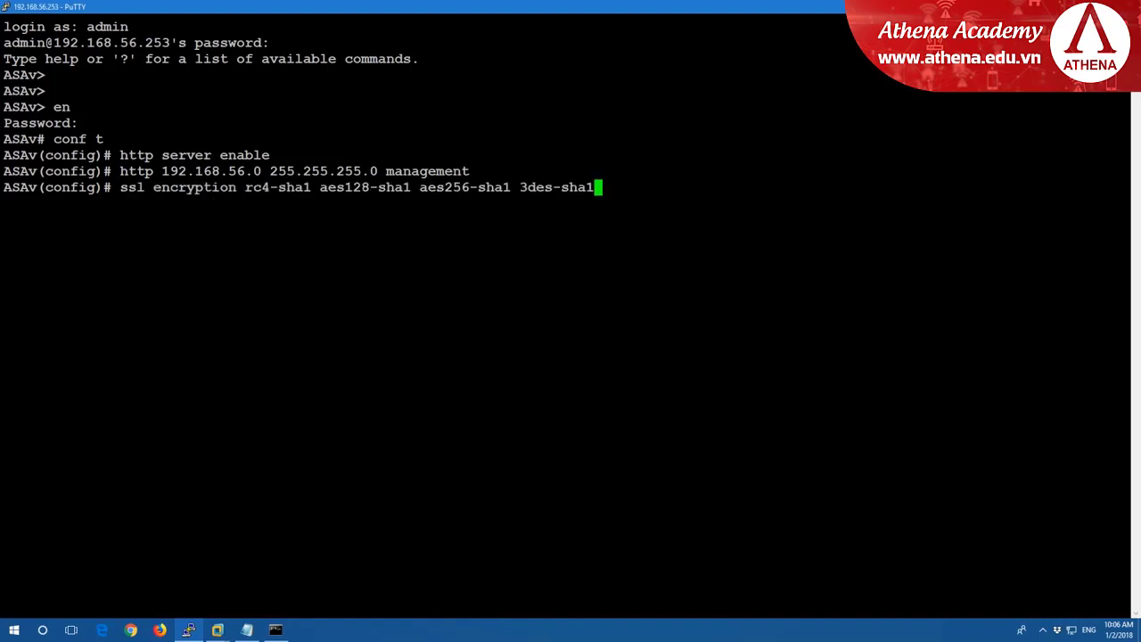
key(Return)
text(wr)
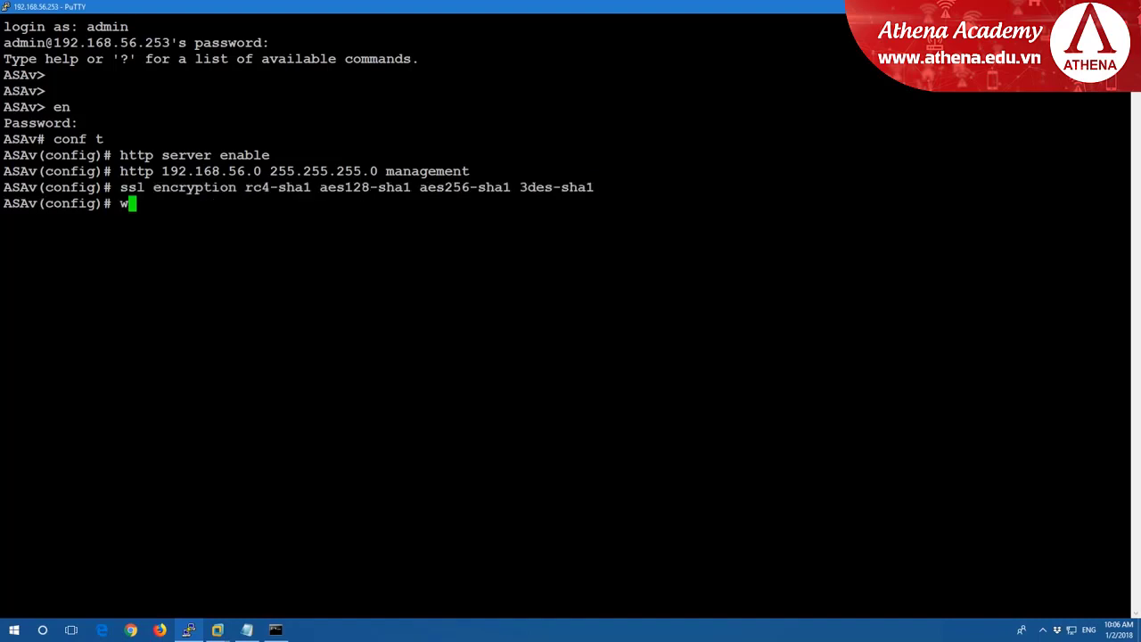
key(Tab)
key(Return)
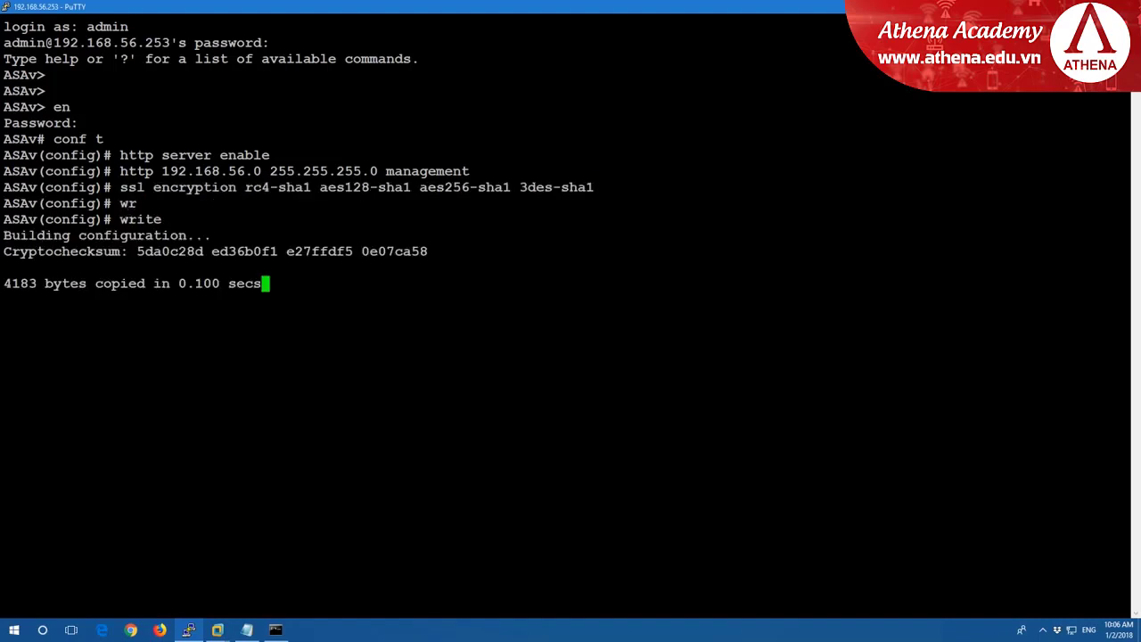
Exit config mode, list the flash contents with dir flash:, and show the desktop.
key(Return)
key(Return)
key(Return)
key(Return)
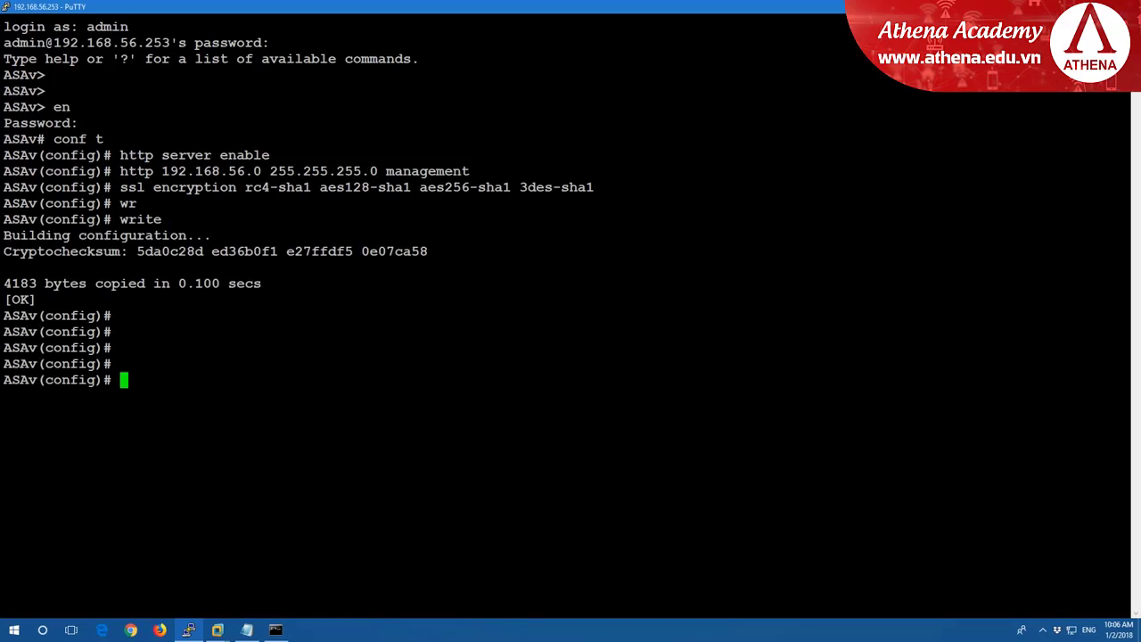
key(ctrl+z)
key(Return)
key(Return)
key(Return)
text(d)
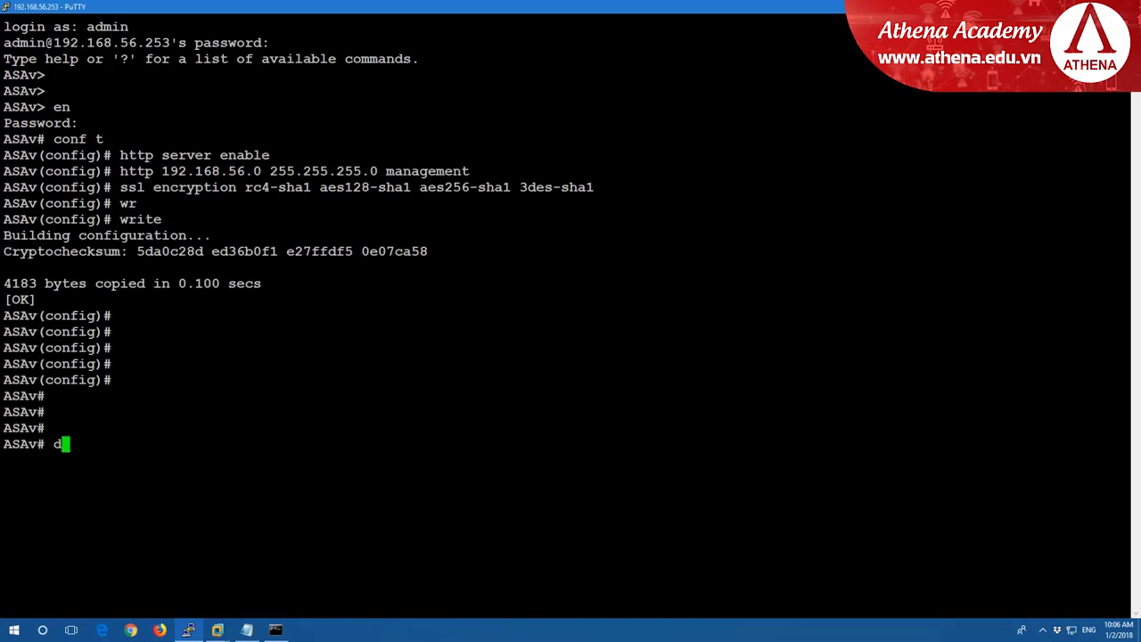
text(ir flah)
key(Tab)
key(BackSpace)
text(s)
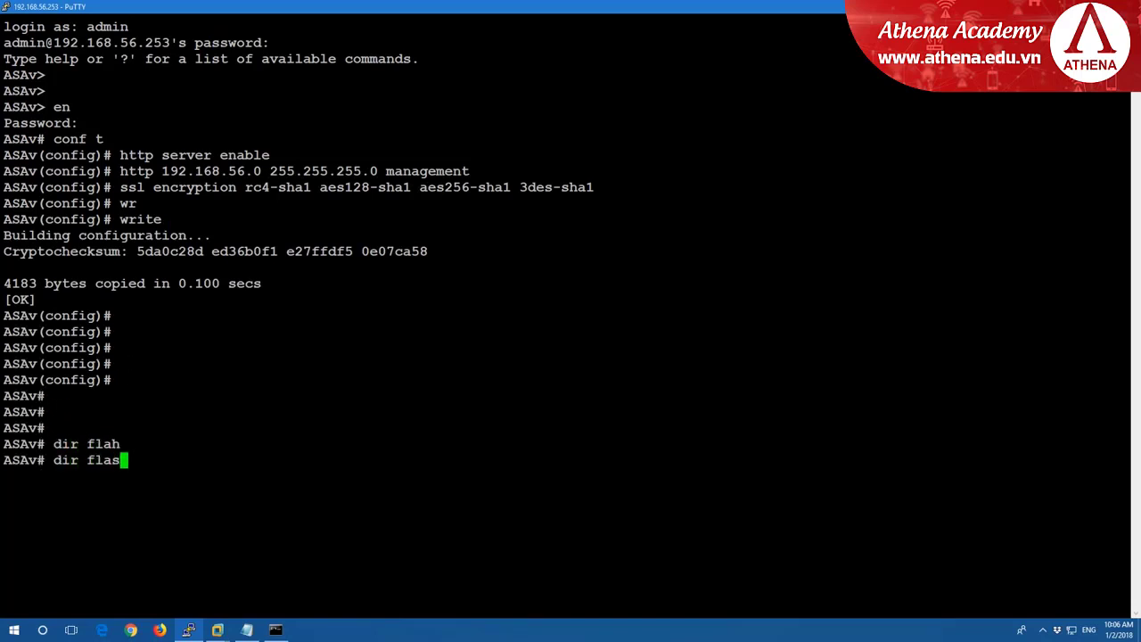
key(Tab)
key(Return)
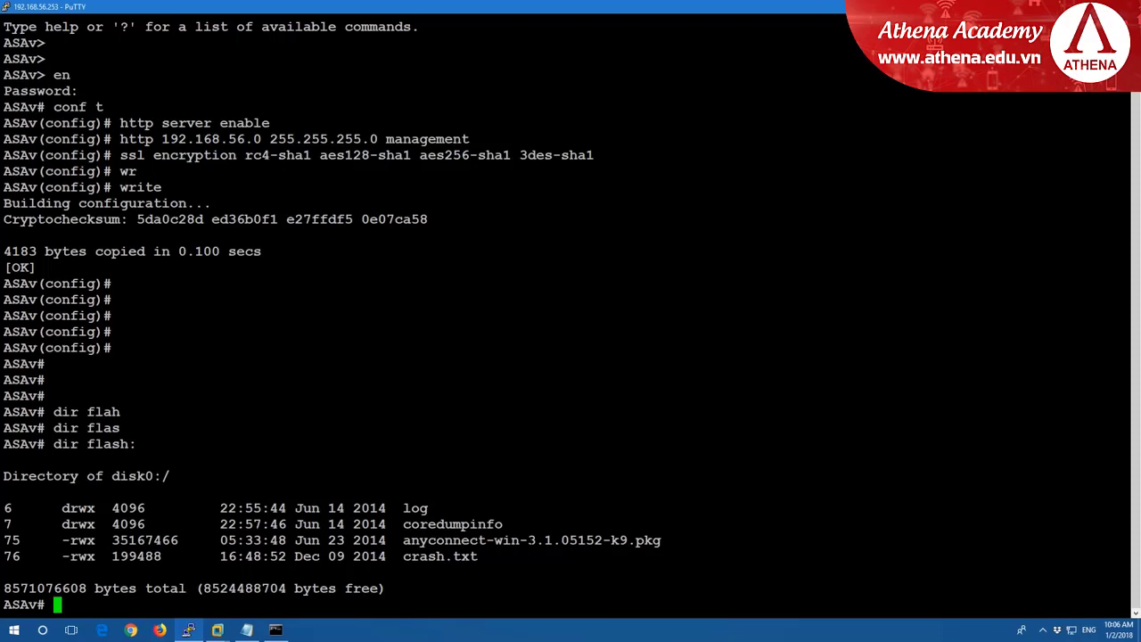
key(super+d)
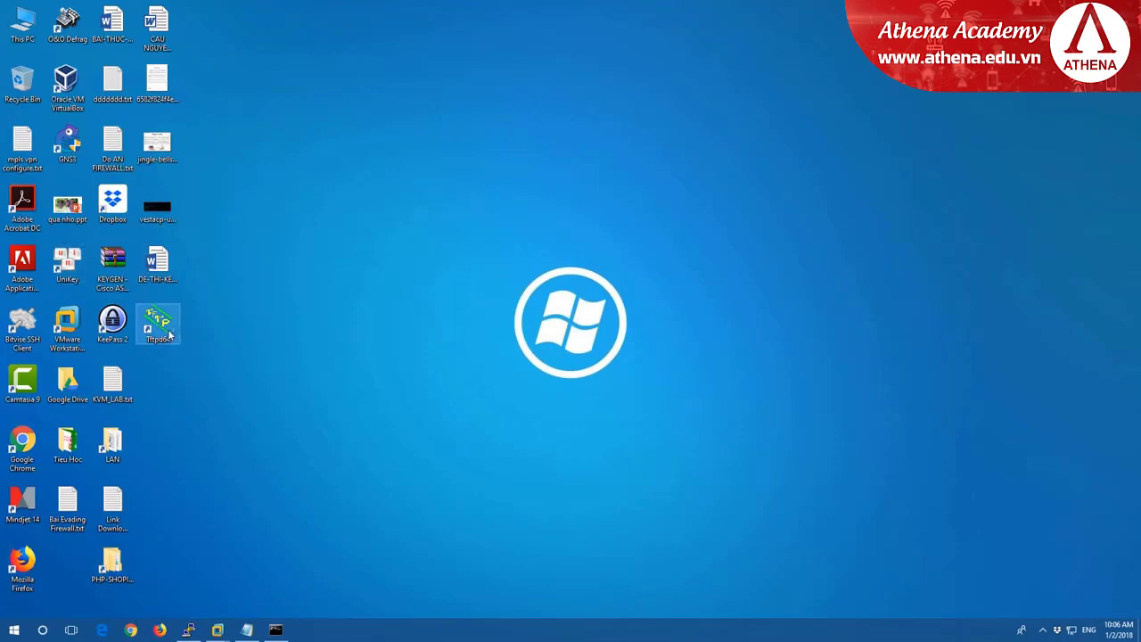
Launch Tftpd64, choose the 192.168.56.1 interface, then close it.
double_click(167, 331)
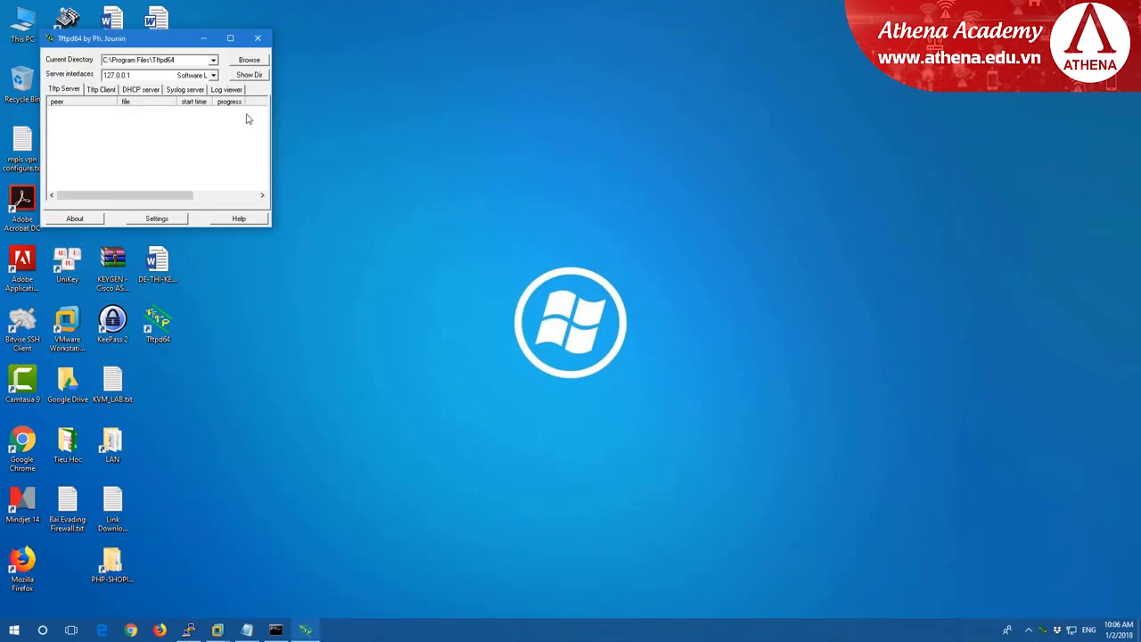
click(214, 76)
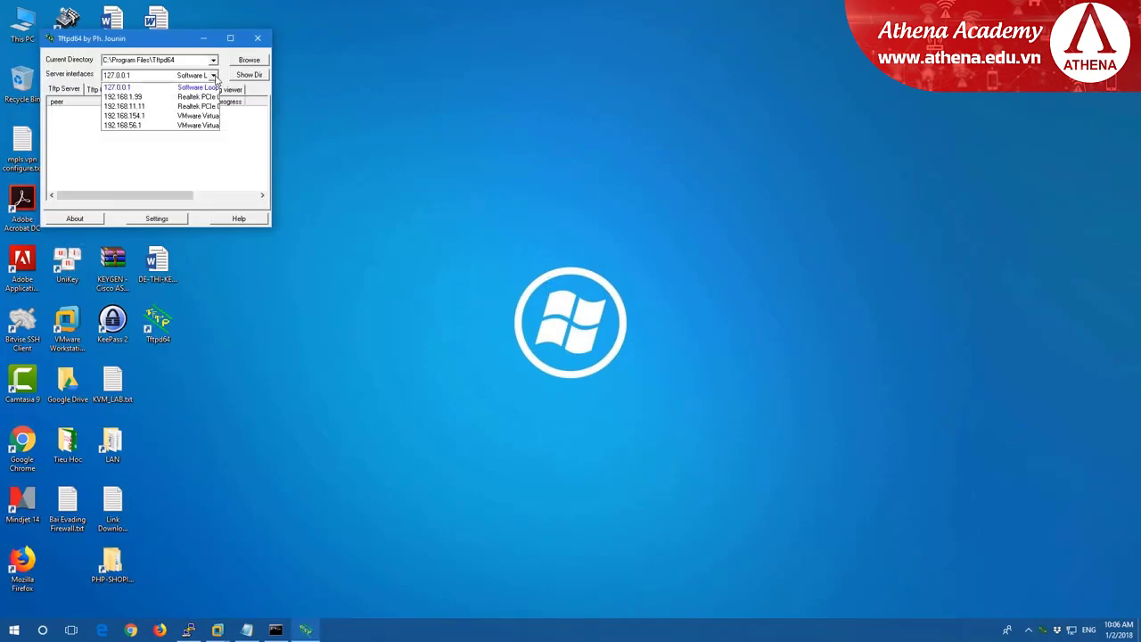
click(133, 125)
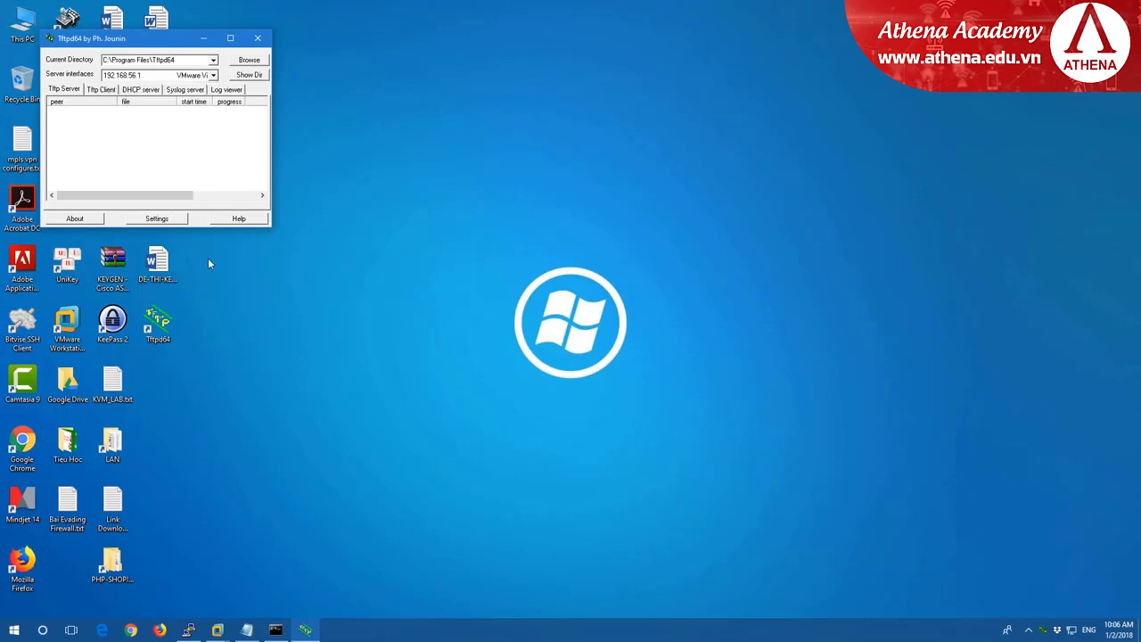
click(258, 38)
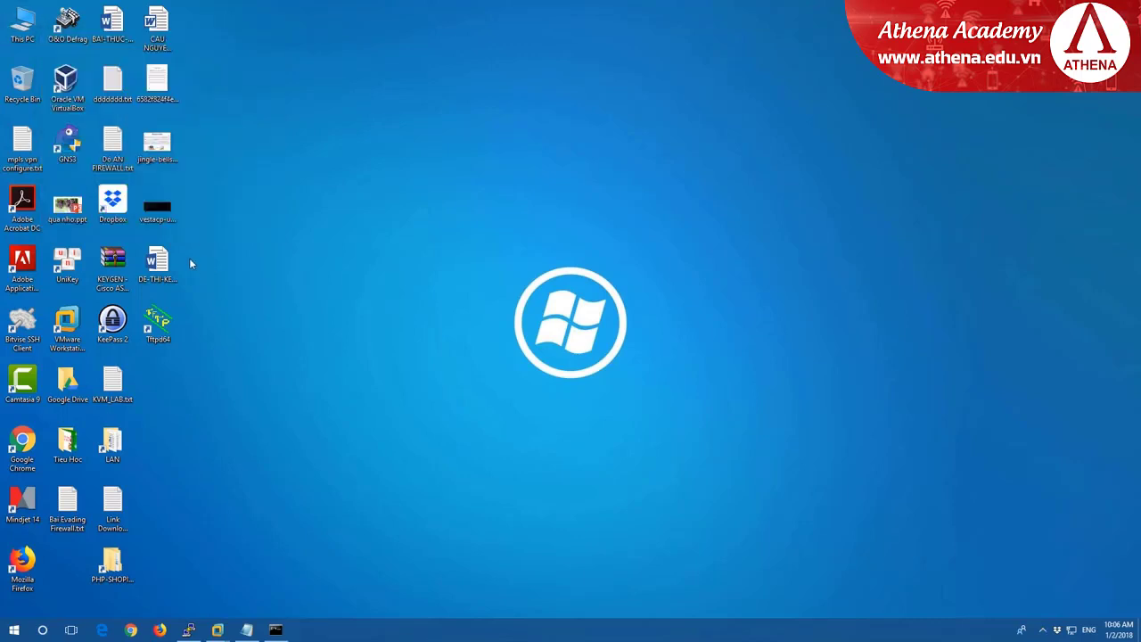
Relaunch Tftpd64 as administrator on server interface 192.168.56.1.
right_click(164, 328)
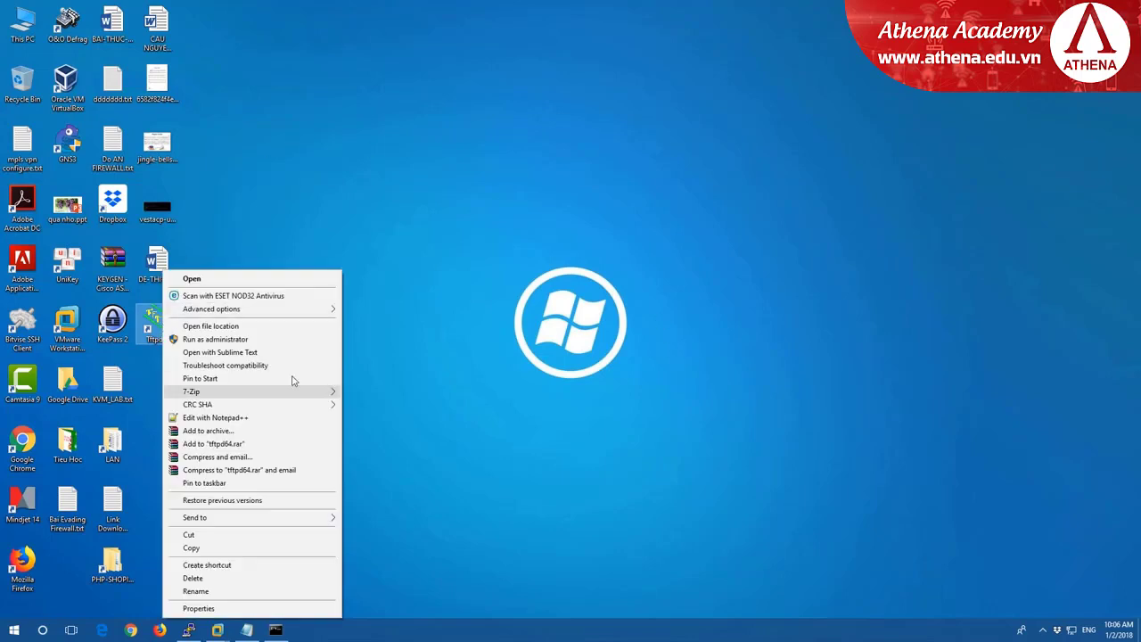
click(222, 341)
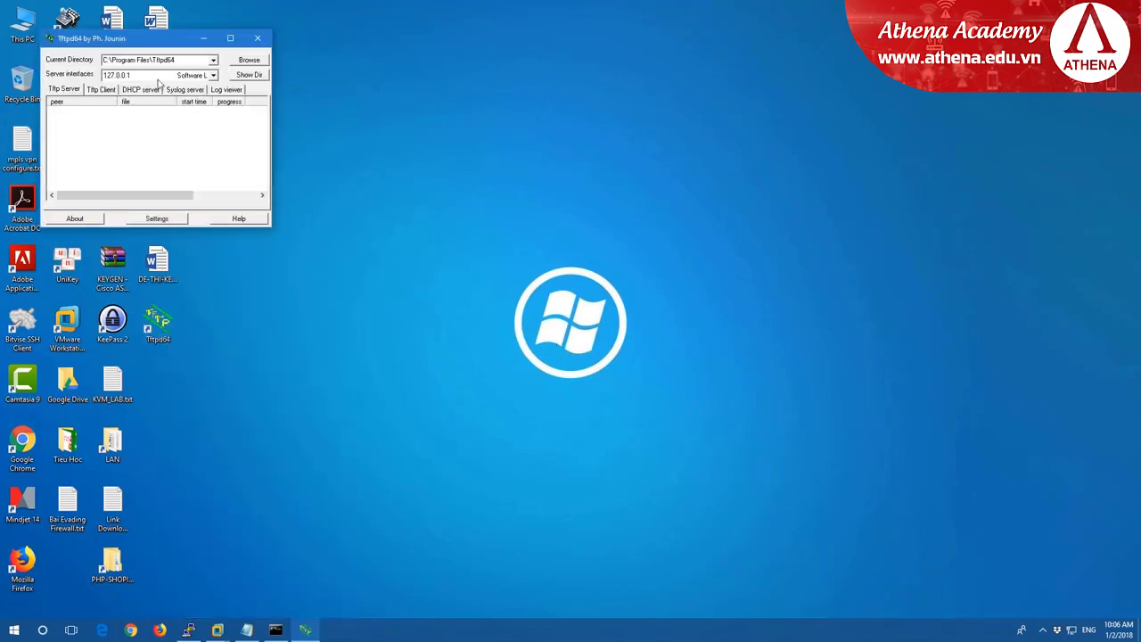
click(213, 75)
click(136, 127)
click(189, 630)
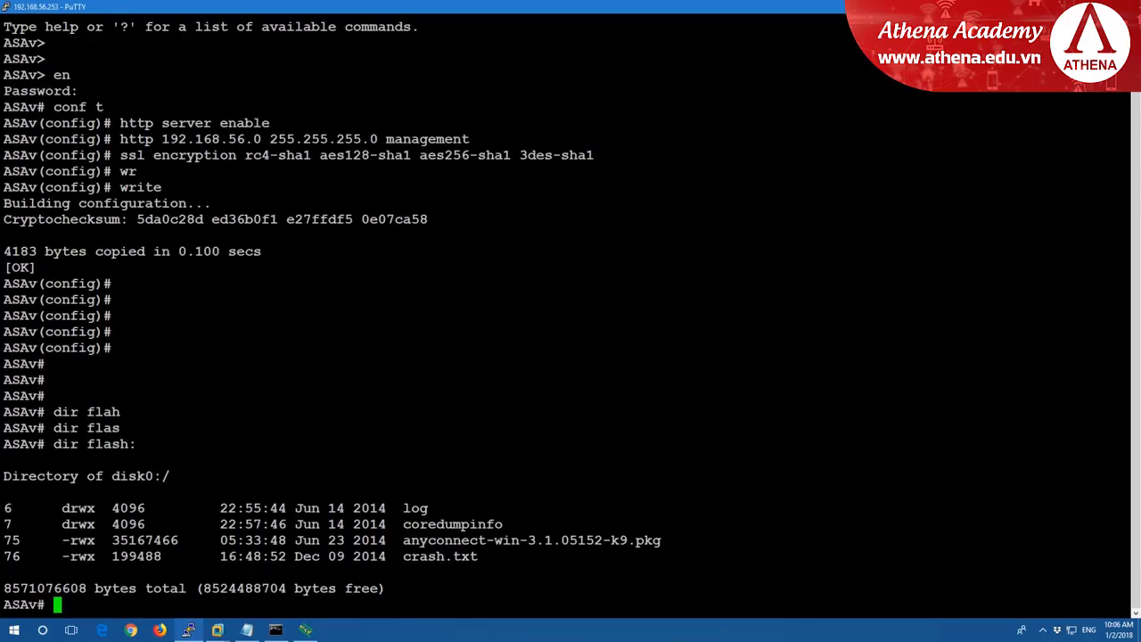
Start the copy tftp: flash: command on the ASAv.
text(cop)
key(Tab)
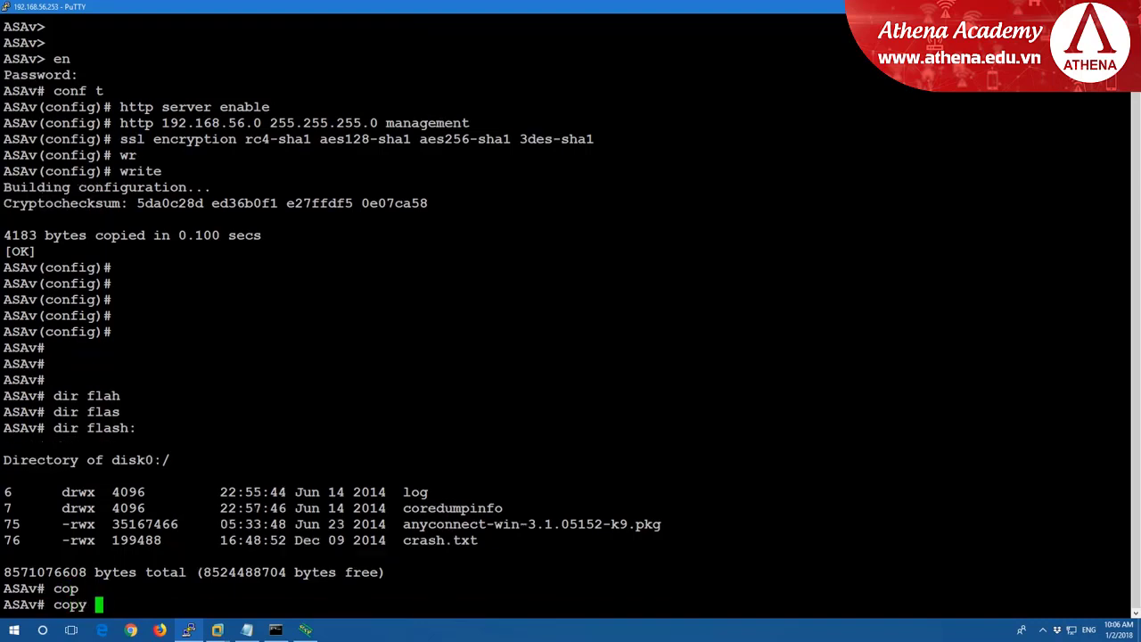
text(tf)
key(Tab)
text(fl)
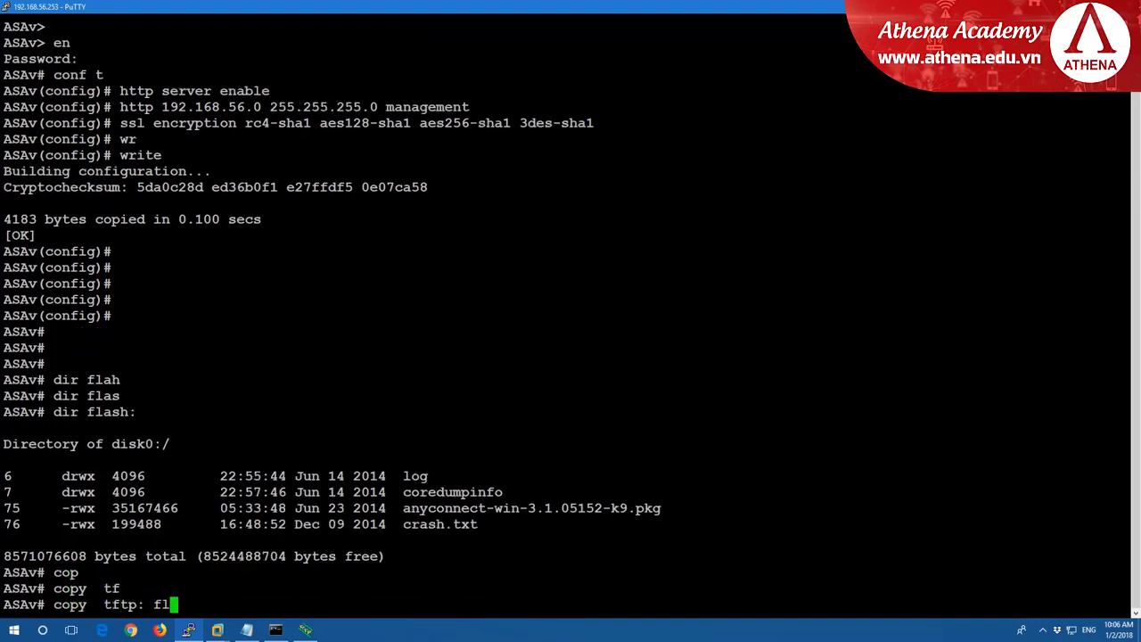
text(h)
key(Tab)
key(BackSpace)
text(a)
key(Tab)
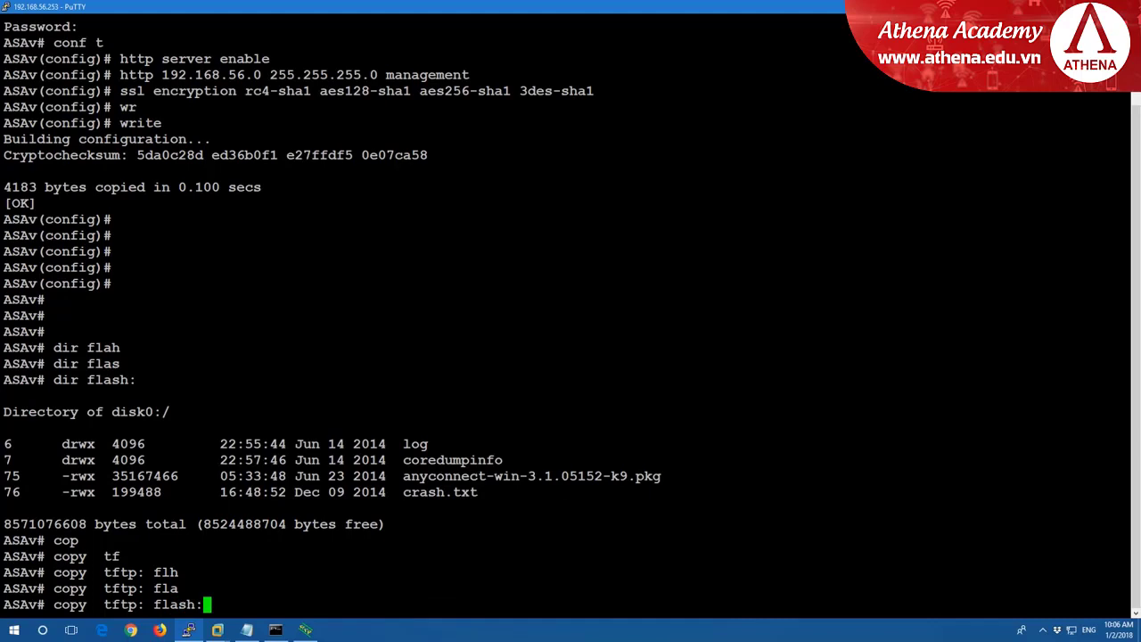
key(Return)
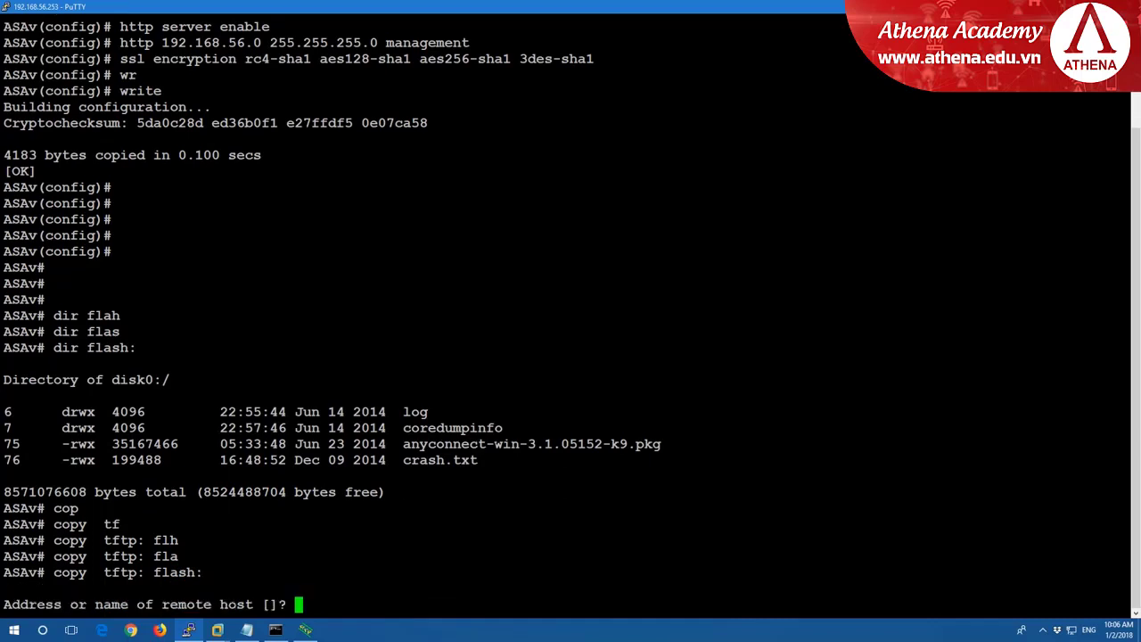
Enter 192.168.56.1 as the remote TFTP host.
text(192.168.56)
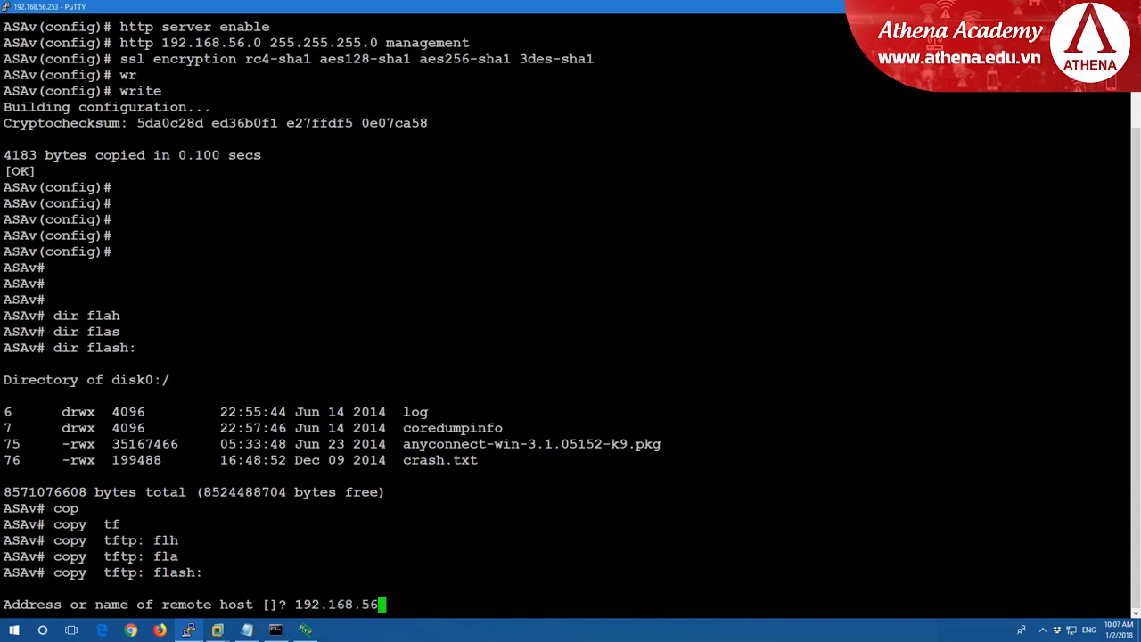
text(.1)
key(Return)
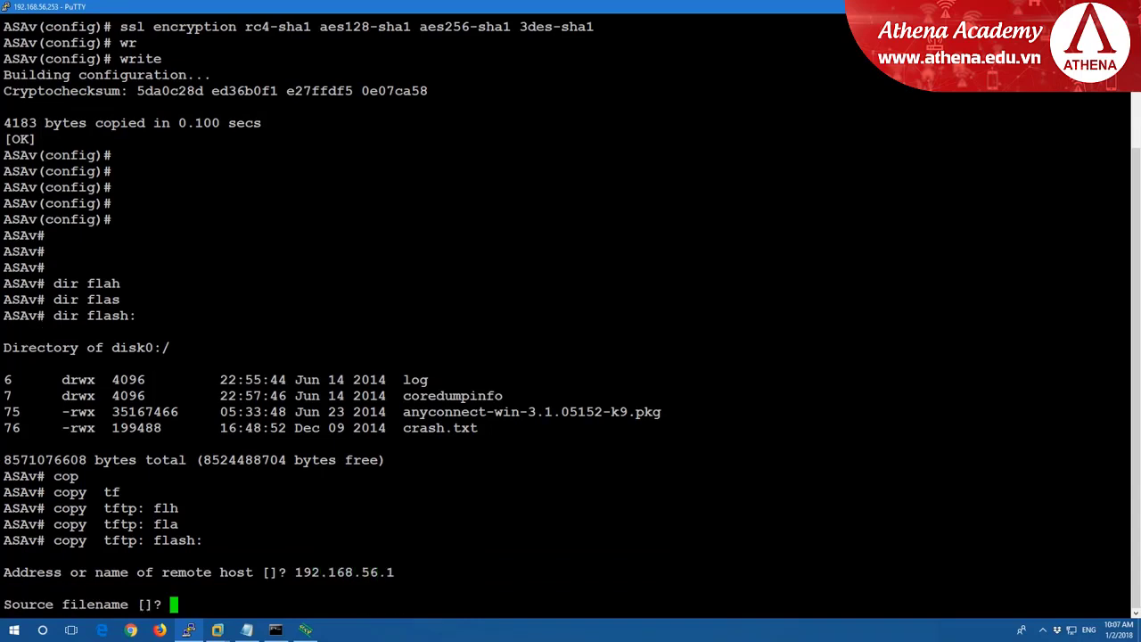
key(super+e)
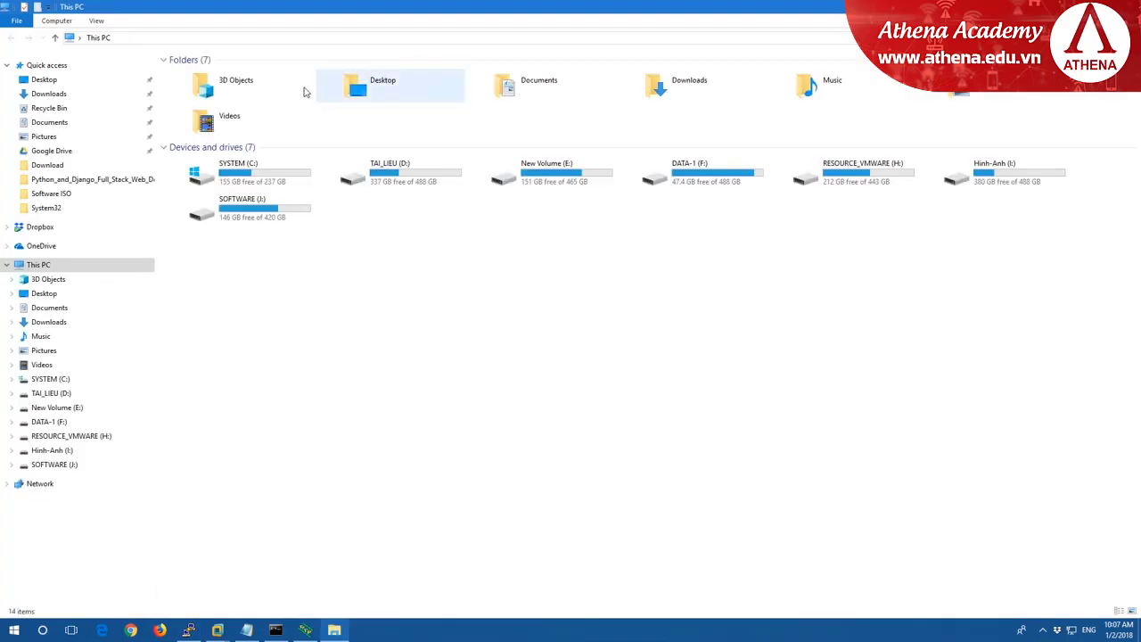
Browse to C:\Program Files\Tftpd64 and copy the name of asdm-762-150.bin.
double_click(237, 181)
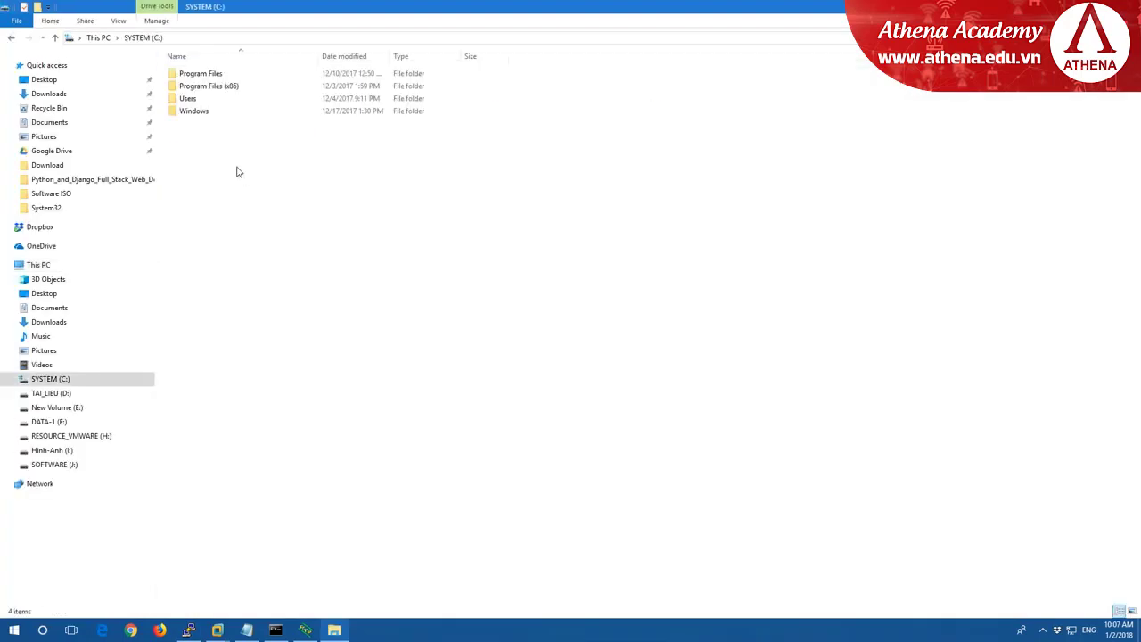
double_click(205, 76)
click(292, 211)
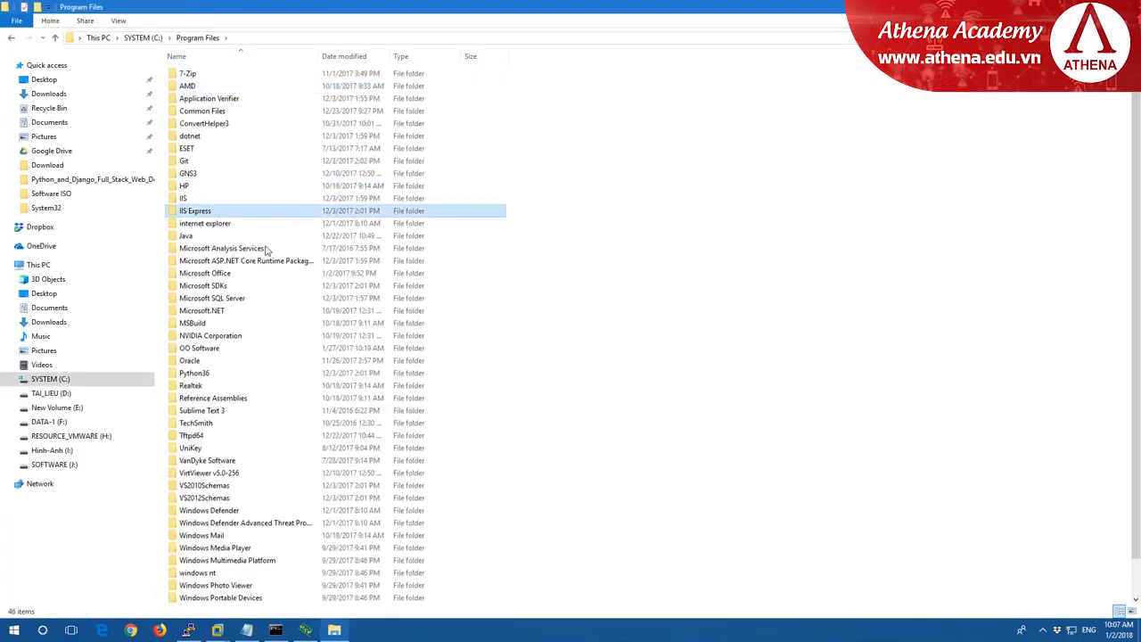
double_click(210, 437)
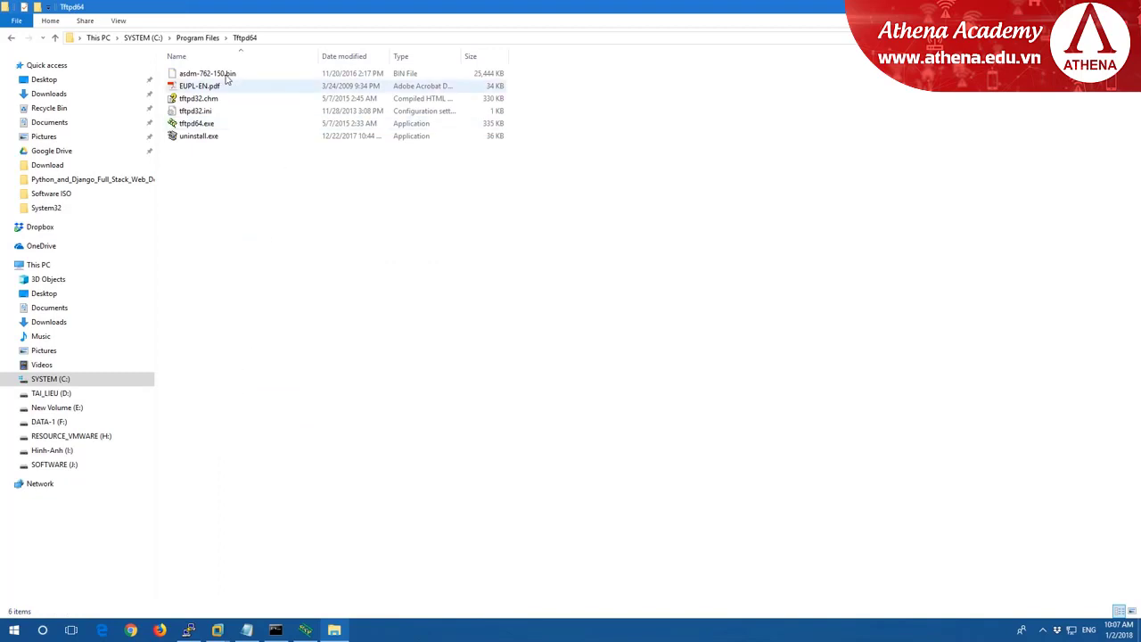
click(225, 75)
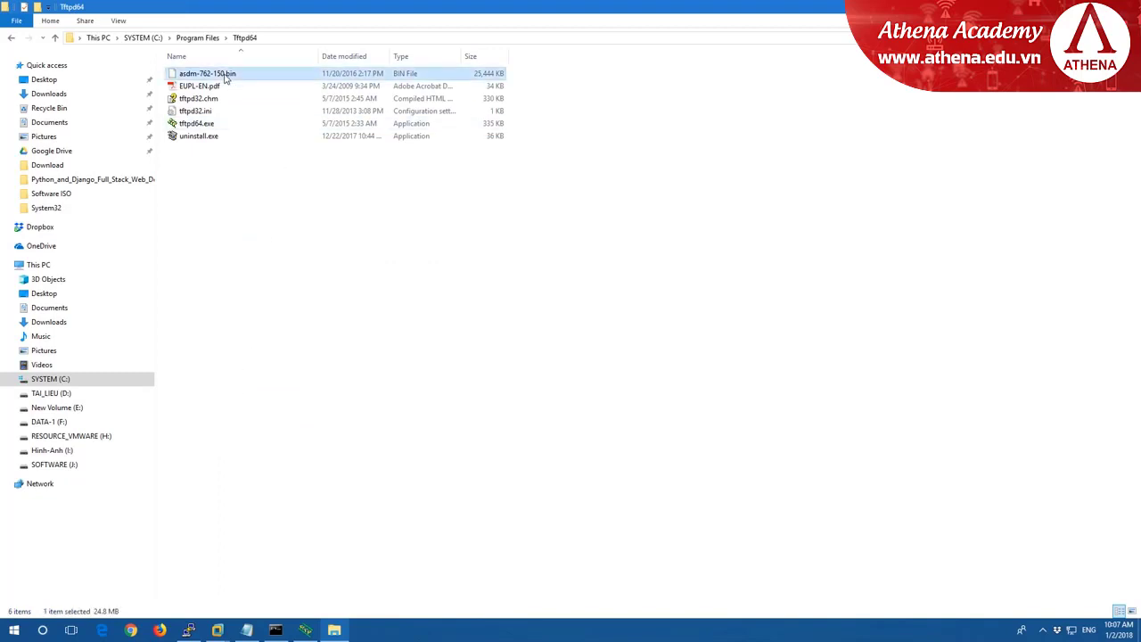
click(298, 204)
click(204, 75)
key(F2)
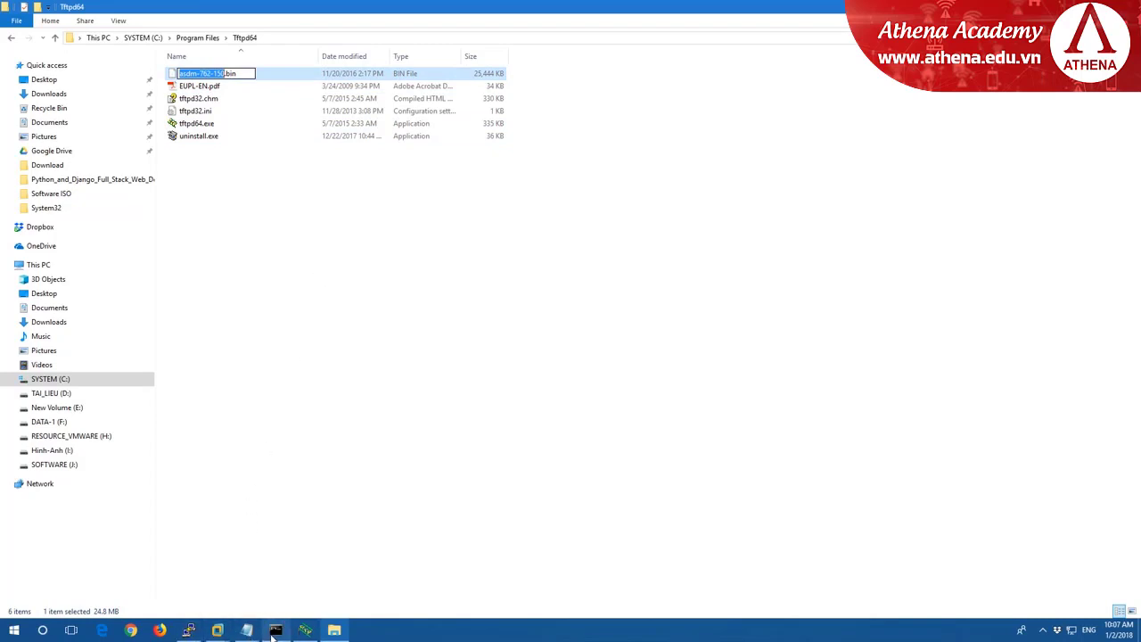
key(ctrl+c)
Enter asdm-762-150.bin as the source filename in PuTTY.
click(188, 631)
key(shift+Insert)
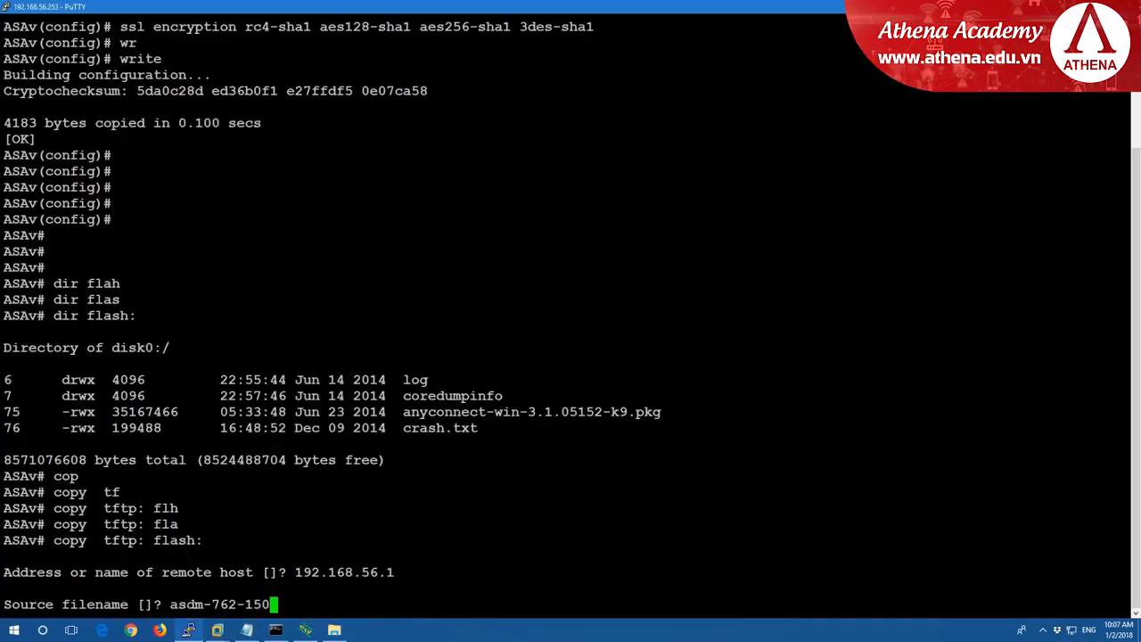
text(.bin)
key(Return)
key(Return)
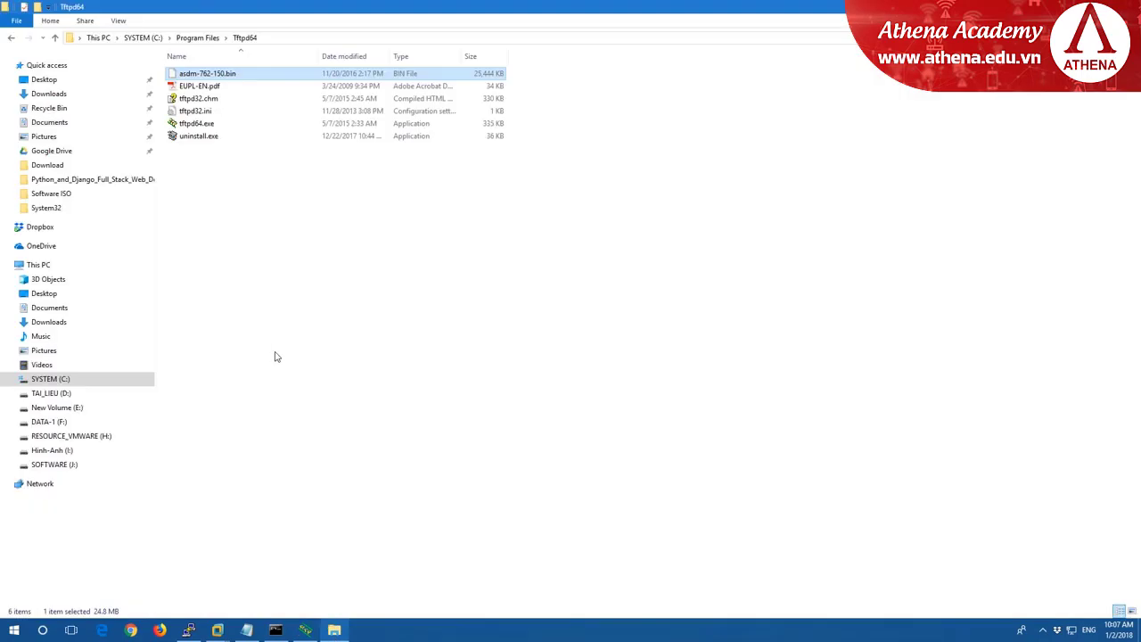
Browse to SOFTWARE (J:) > Software > GNS3 Emulation Package.
click(71, 466)
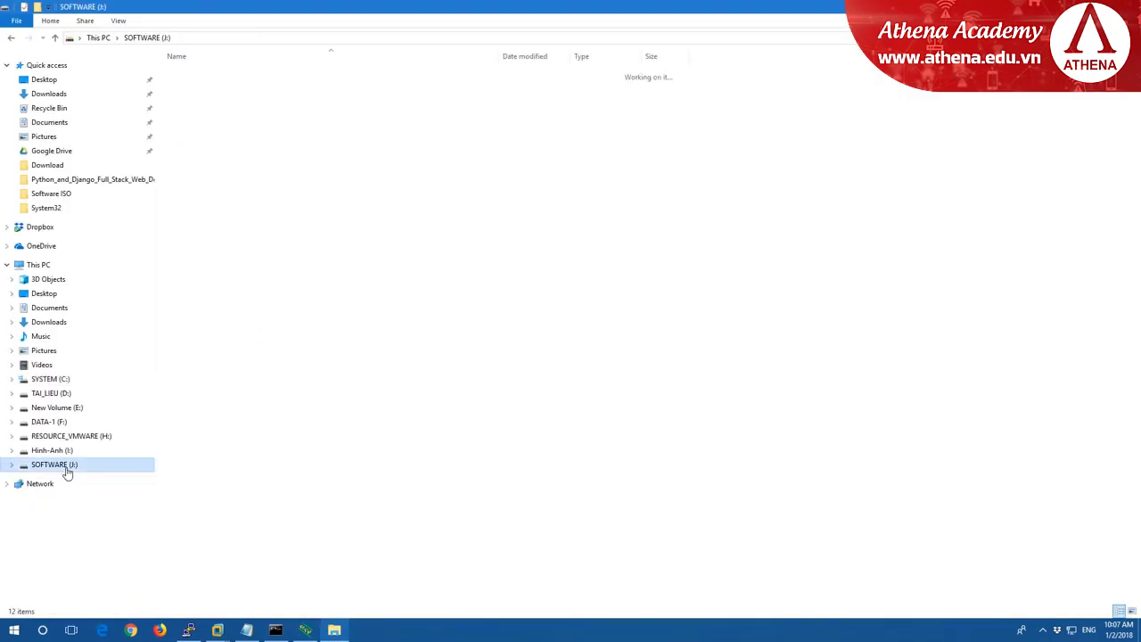
double_click(196, 175)
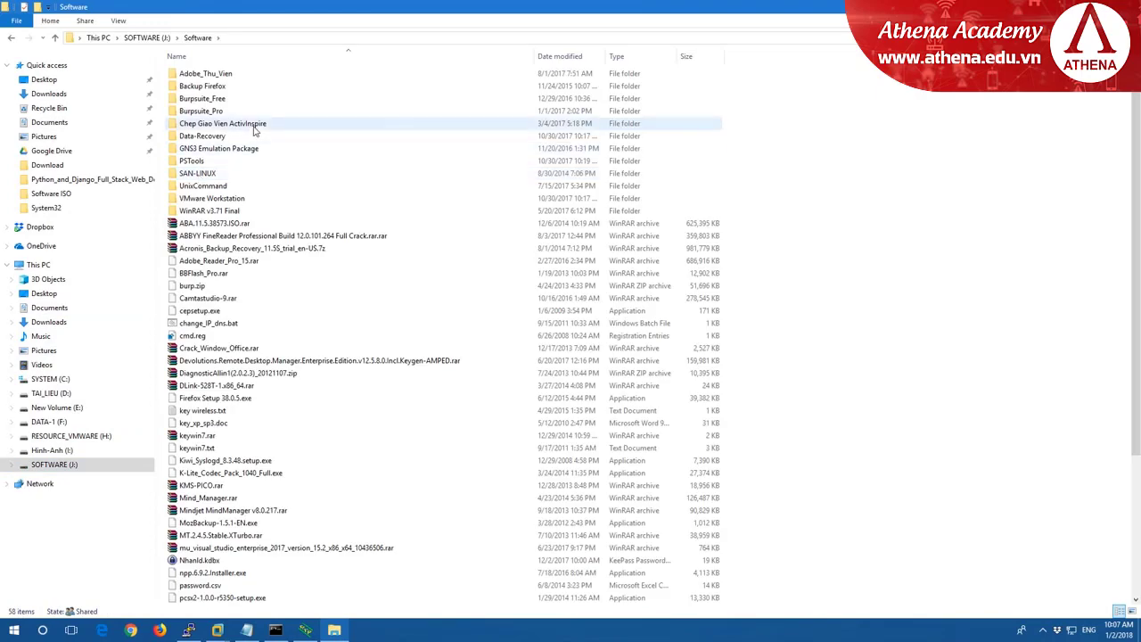
double_click(227, 151)
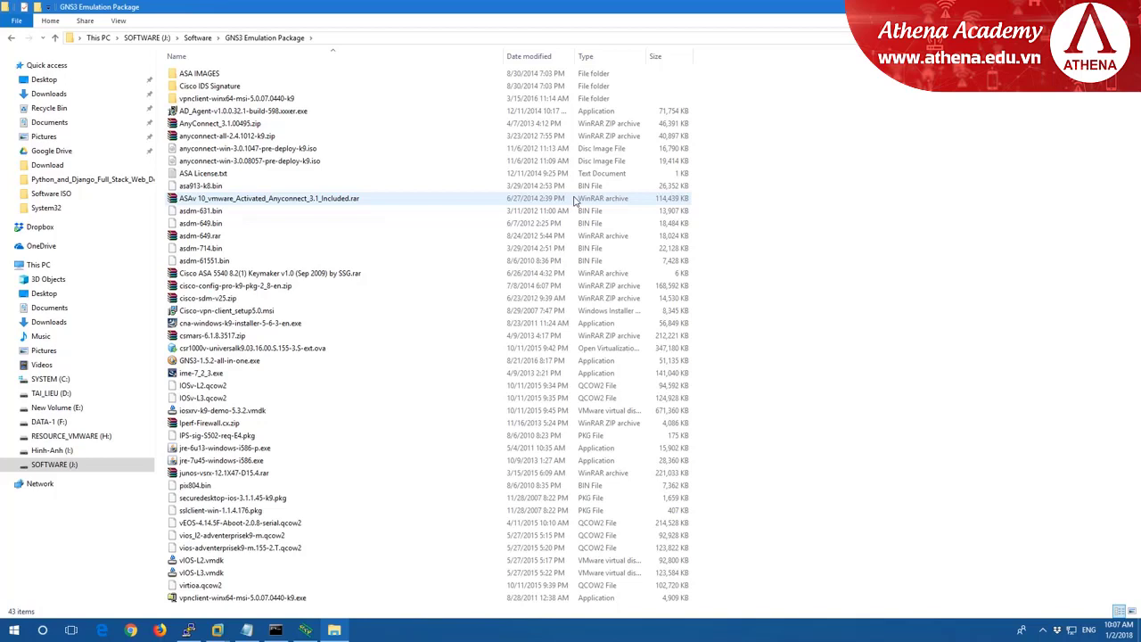
mouse_move(644, 10)
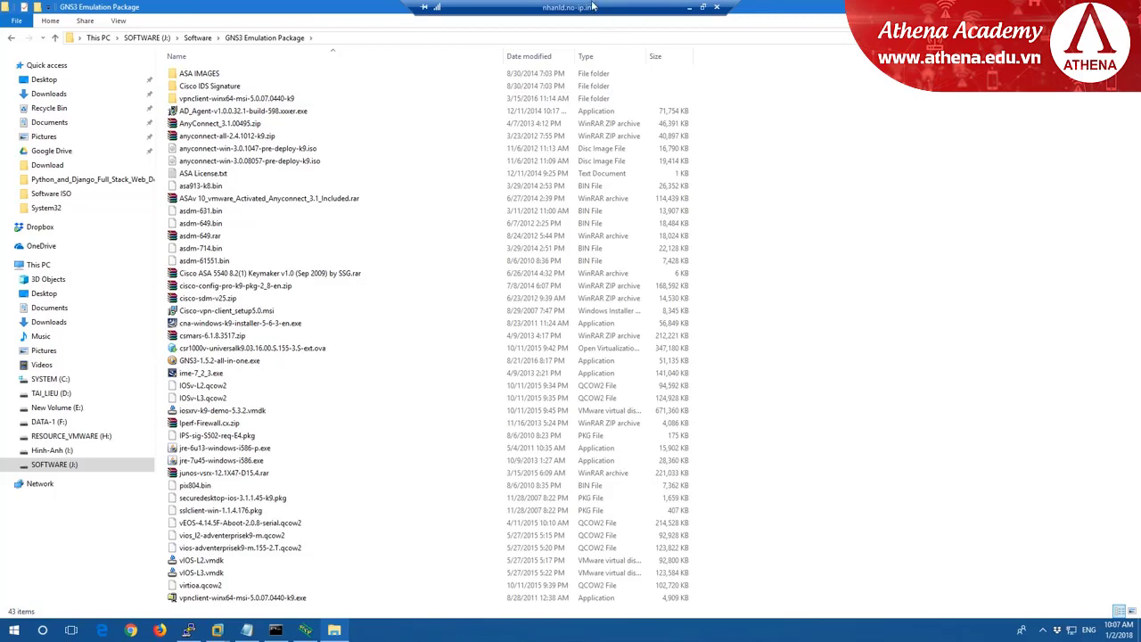
Copy anyconnect-win-4.2.03013-k9.pkg from local F:\Software\GNS3 Emulation Package\anyconnect-all-packages-4.2.03013-k9, then return to the remote session.
click(688, 8)
key(super+e)
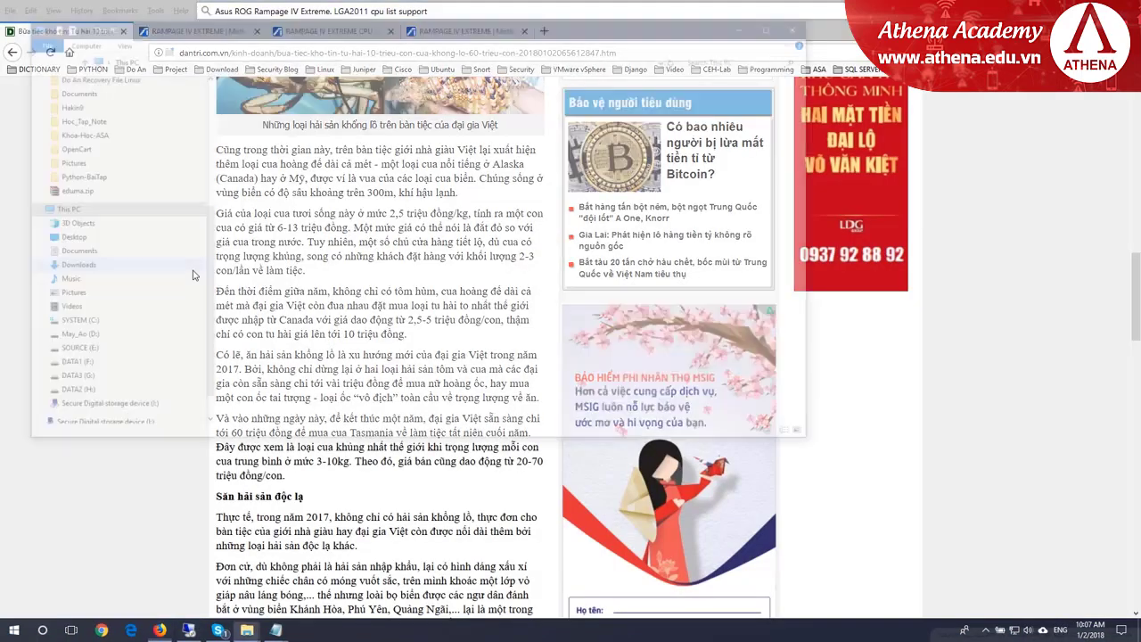
click(776, 24)
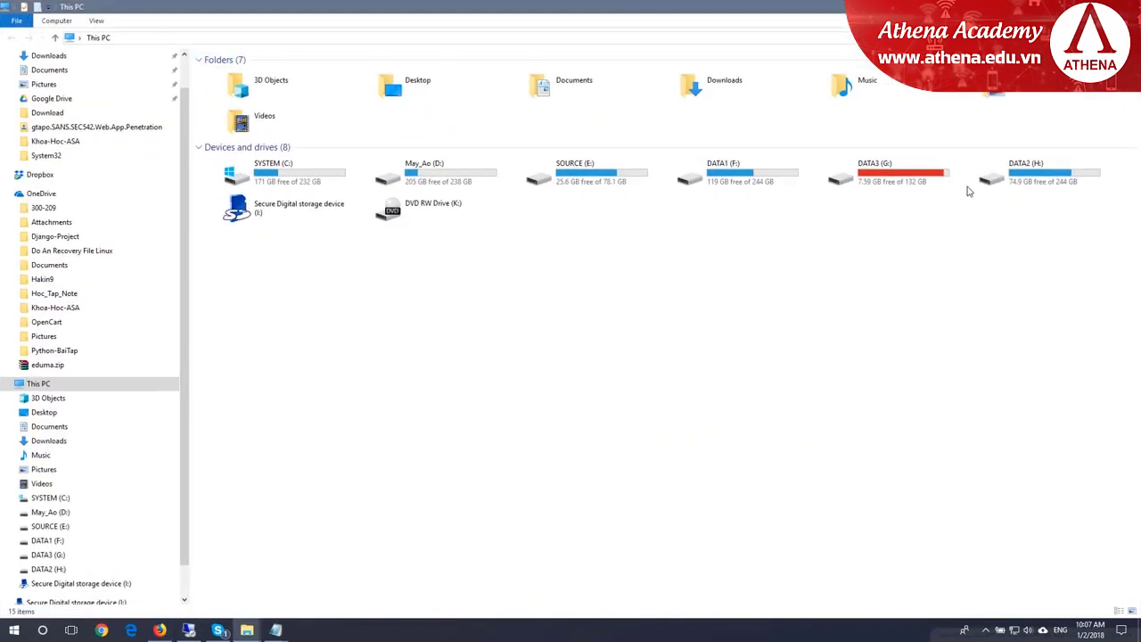
double_click(723, 171)
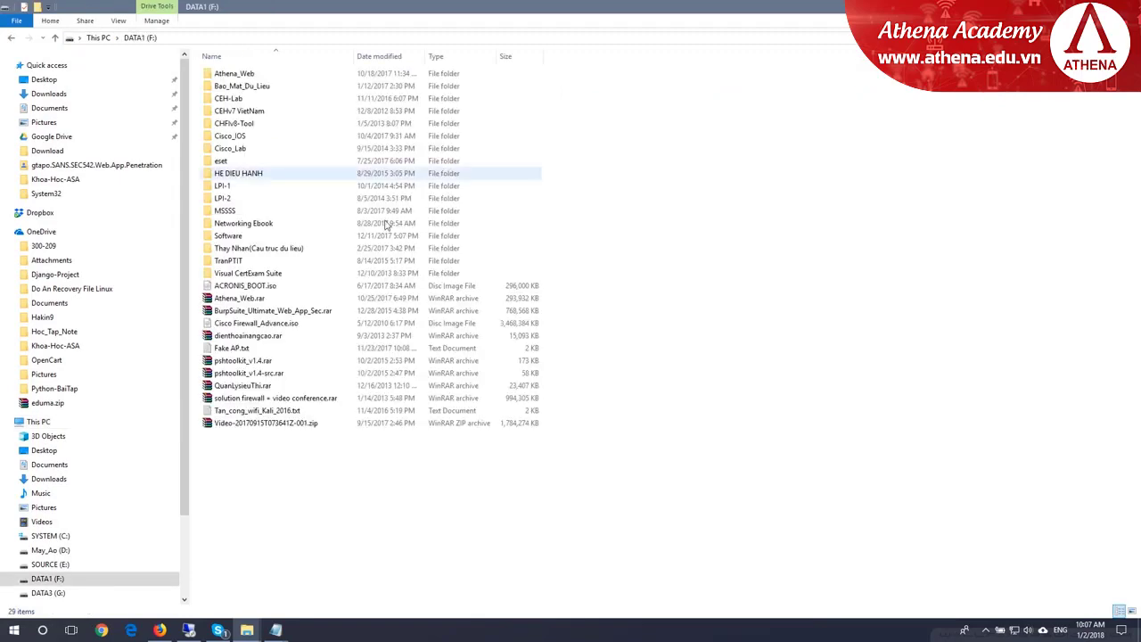
click(248, 237)
double_click(247, 238)
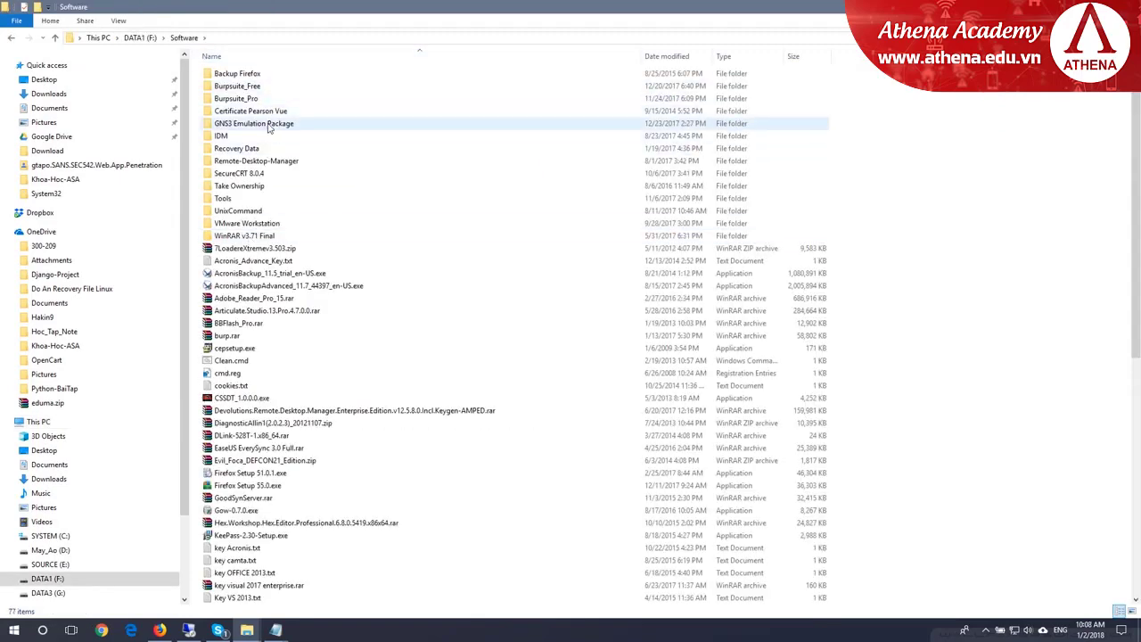
double_click(265, 121)
double_click(268, 73)
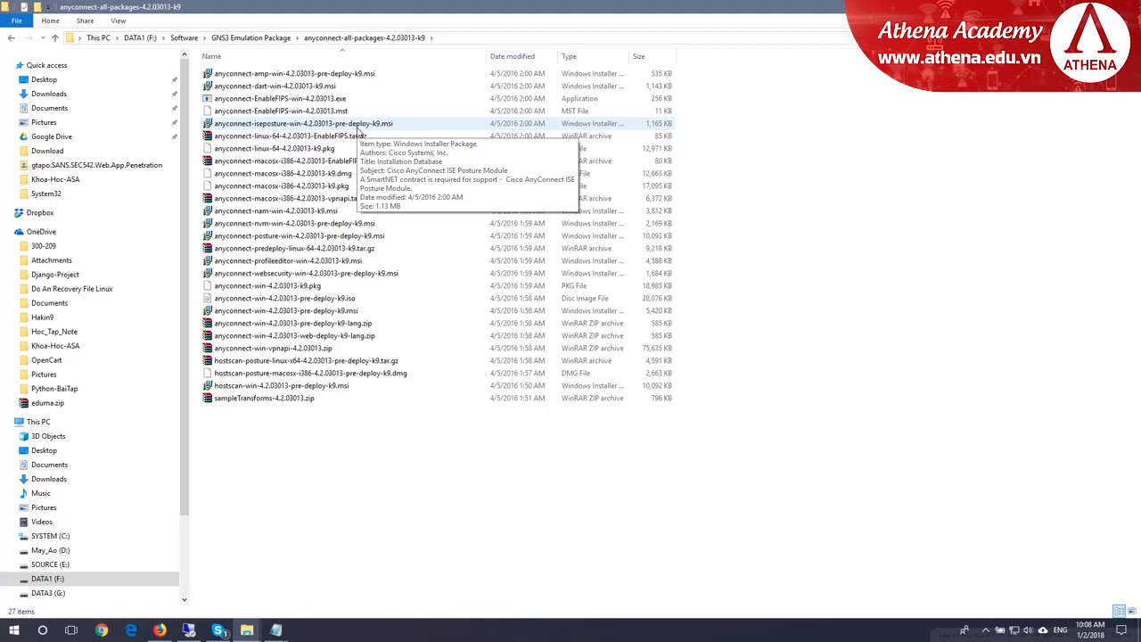
click(298, 287)
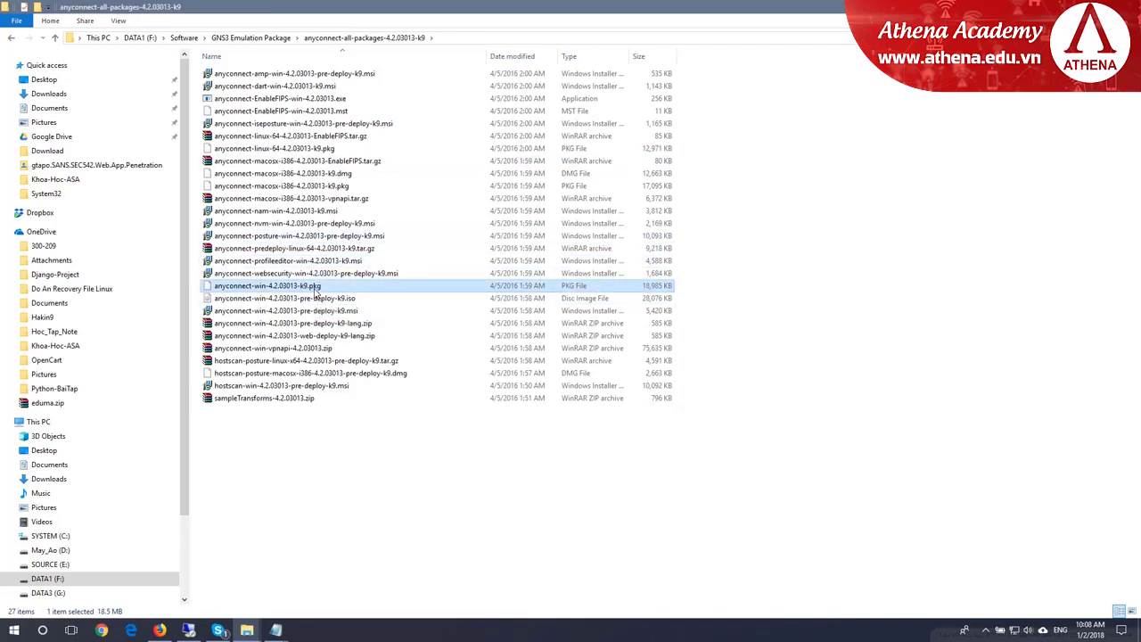
click(188, 630)
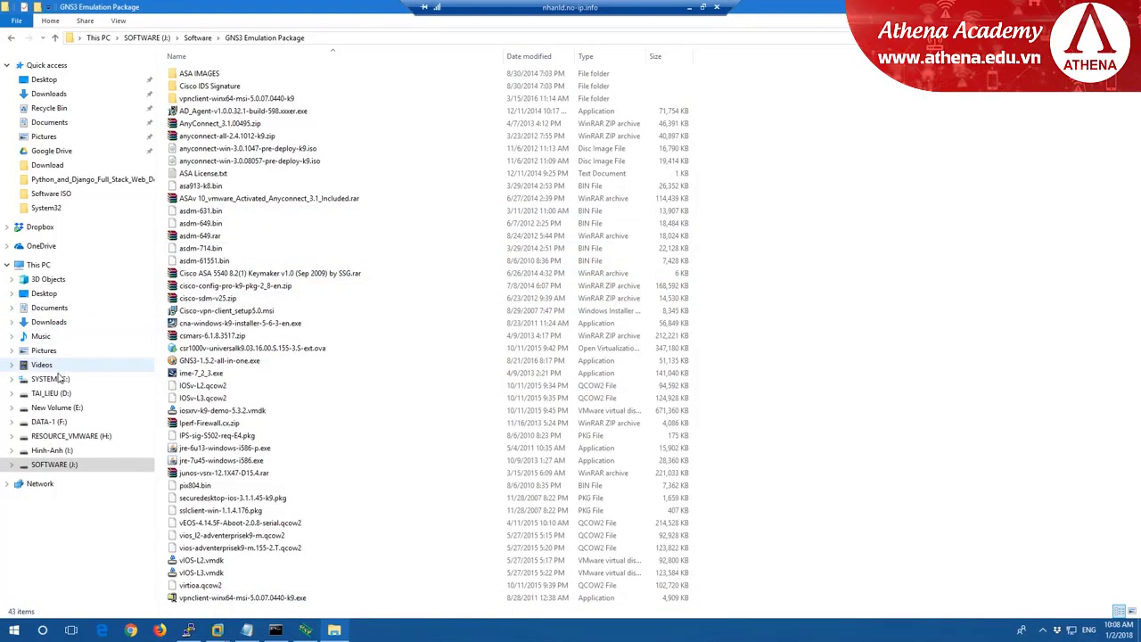
Open C:\Program Files\Tftpd64 and try pasting the AnyConnect package there.
click(69, 378)
double_click(231, 83)
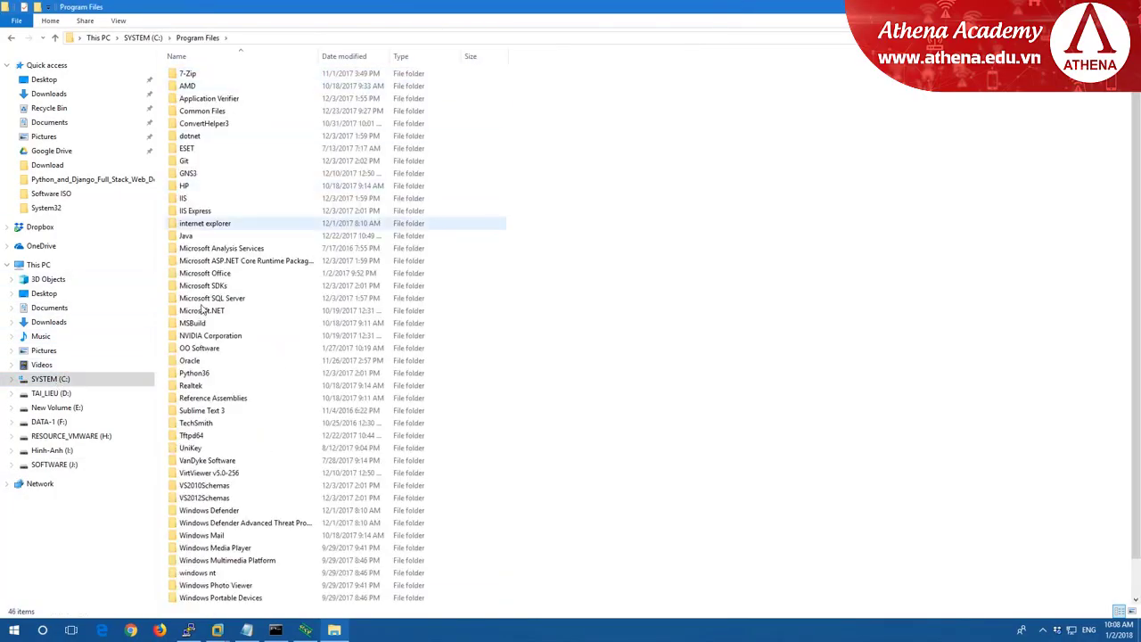
double_click(192, 437)
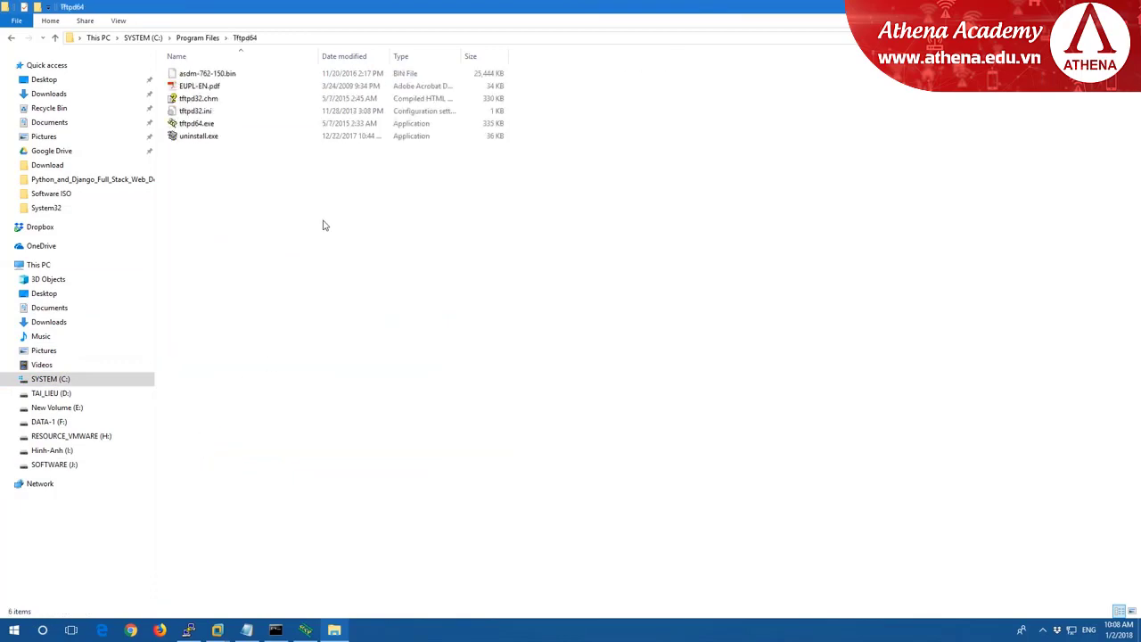
right_click(324, 223)
click(377, 333)
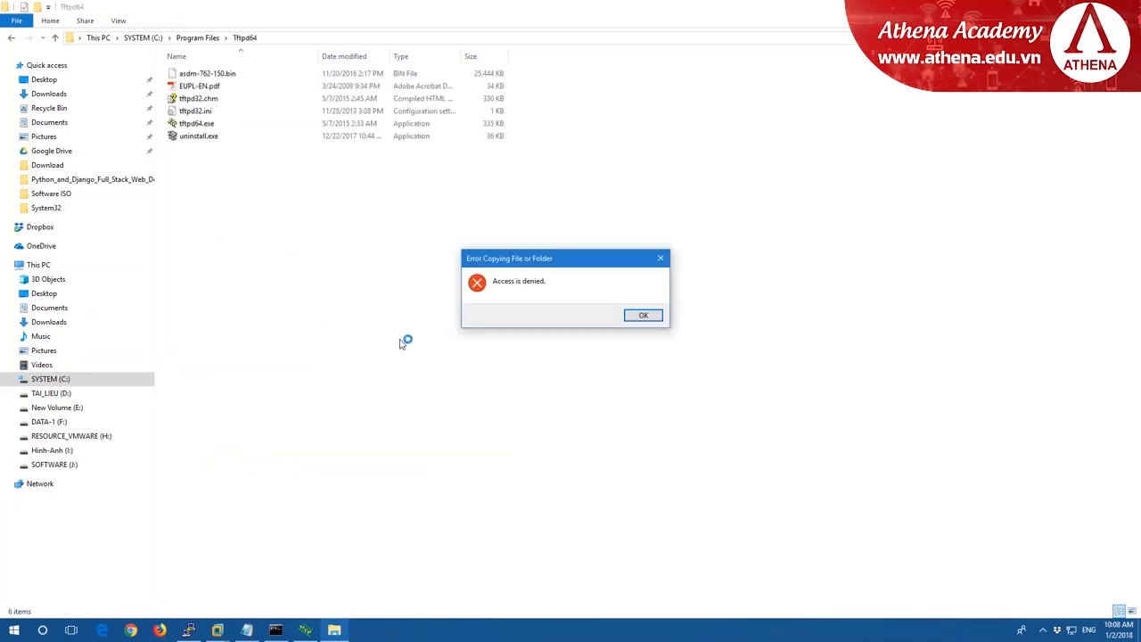
Paste the AnyConnect package onto the desktop and select it.
key(super+d)
right_click(423, 244)
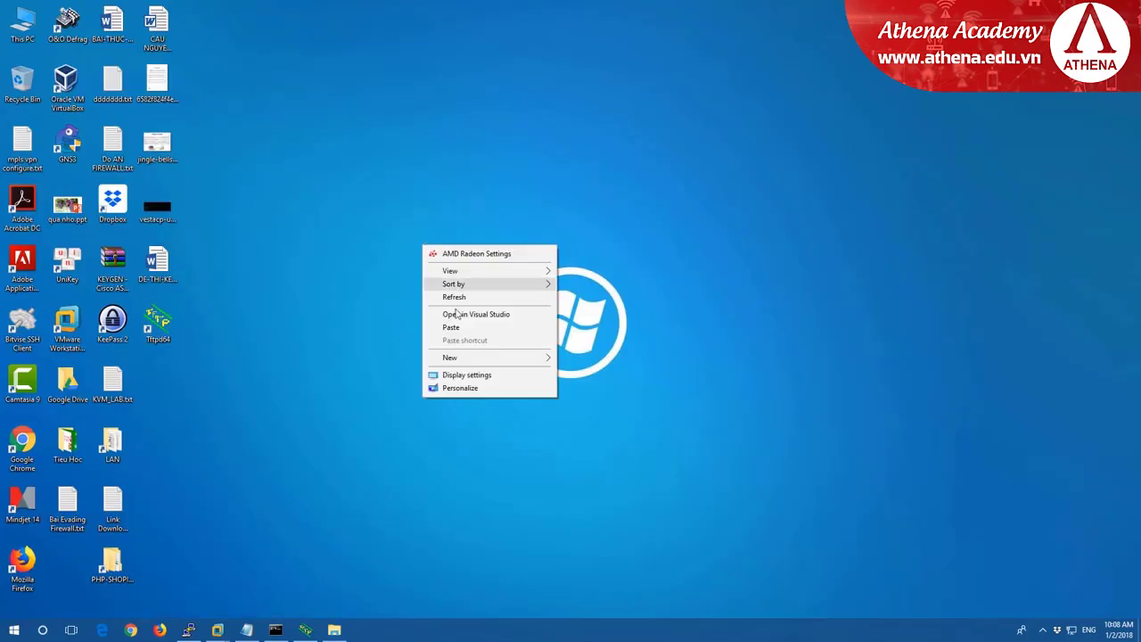
click(452, 327)
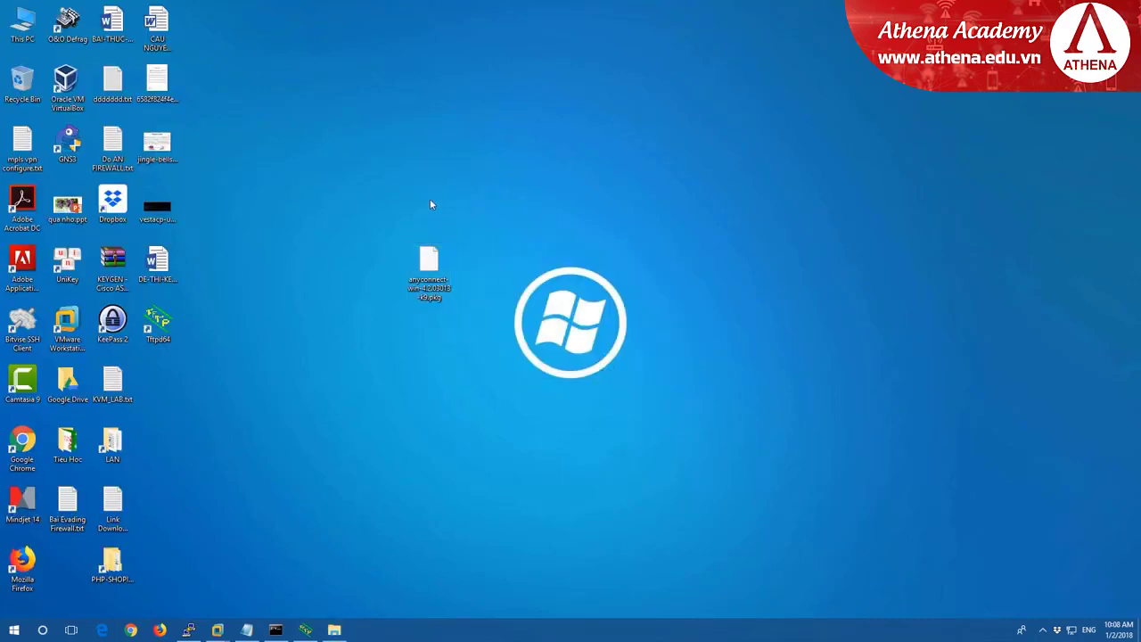
drag(351, 187, 540, 391)
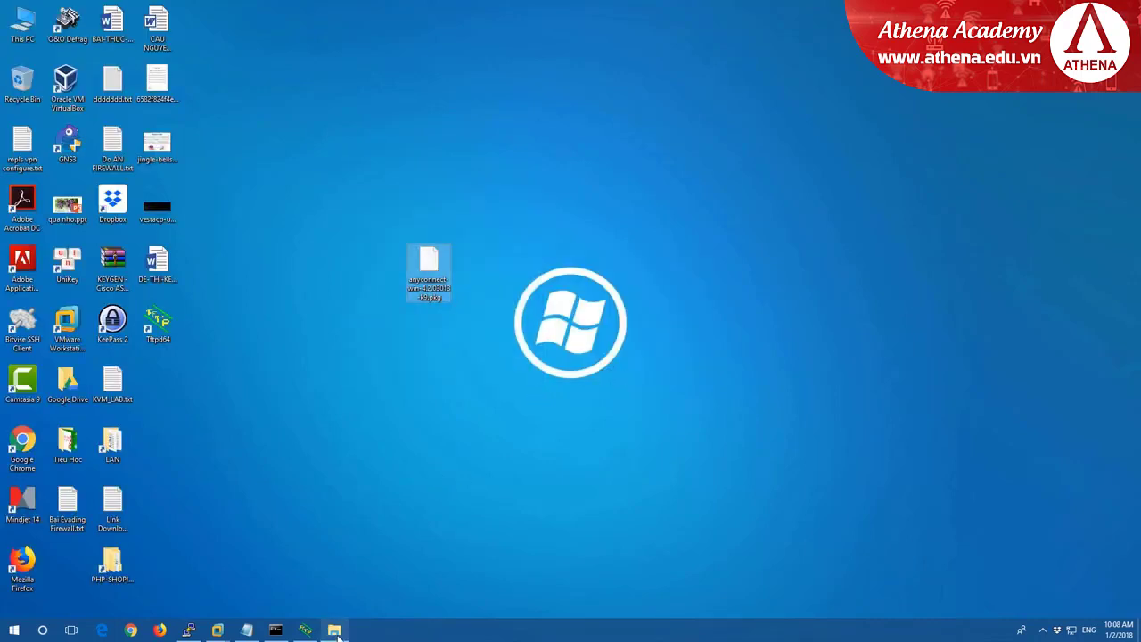
Dismiss the access-denied error and paste the package into Tftpd64 with administrator permission.
click(334, 629)
click(659, 259)
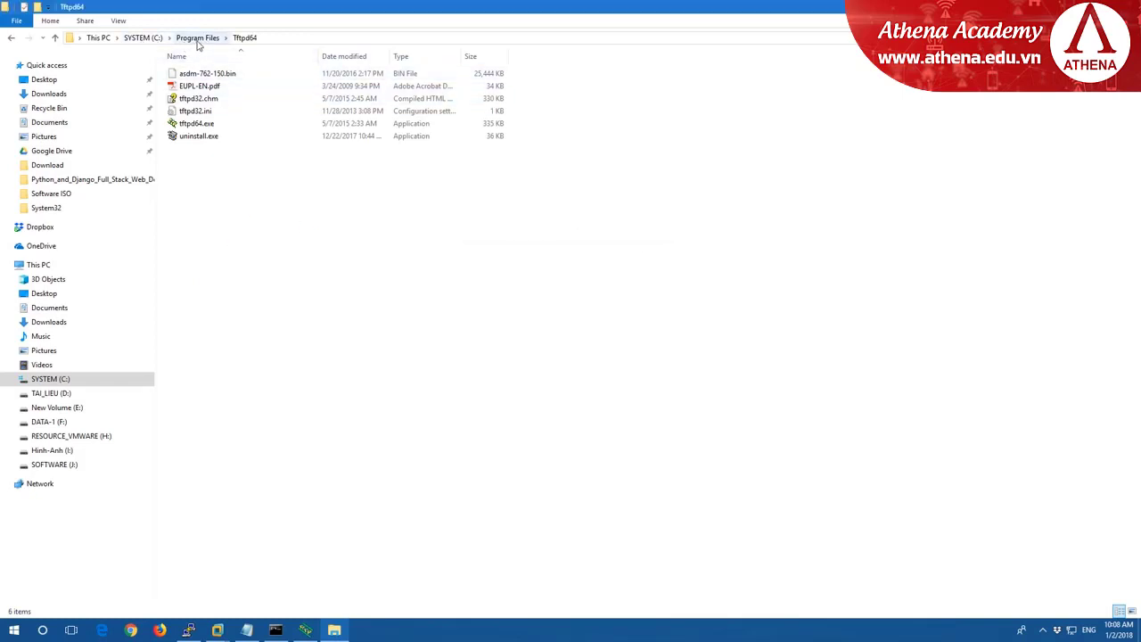
right_click(273, 227)
click(303, 338)
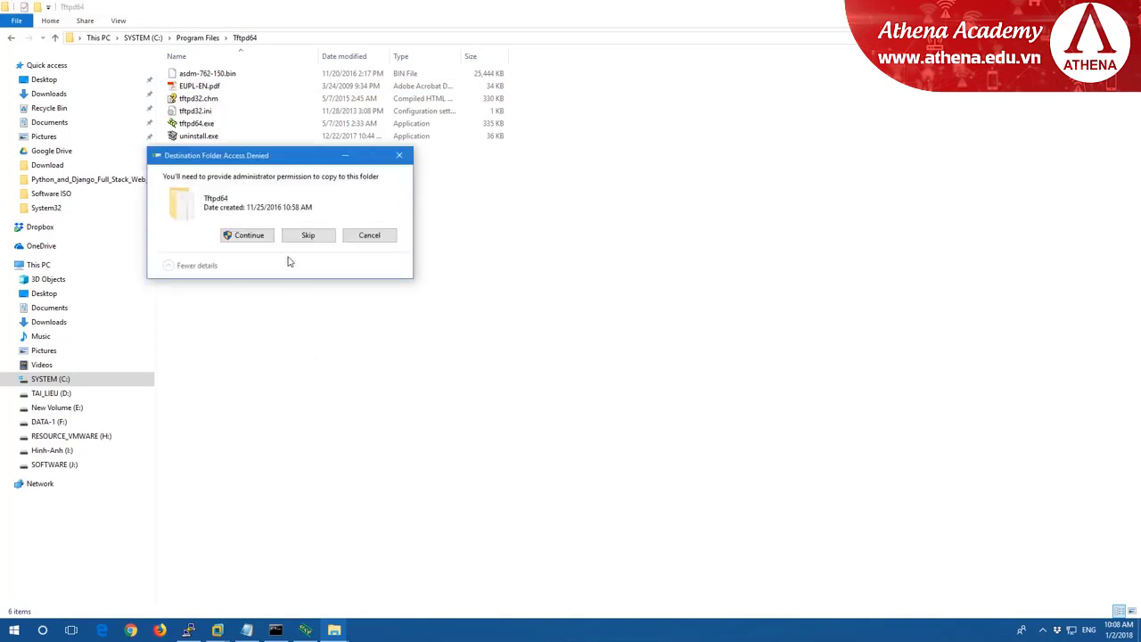
click(241, 232)
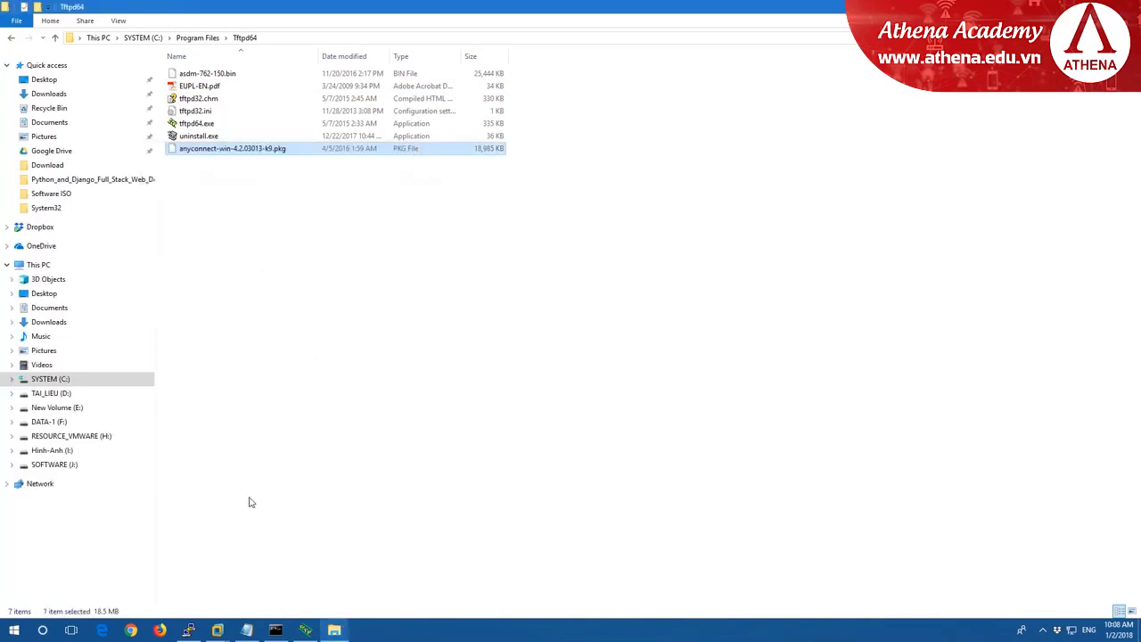
click(188, 630)
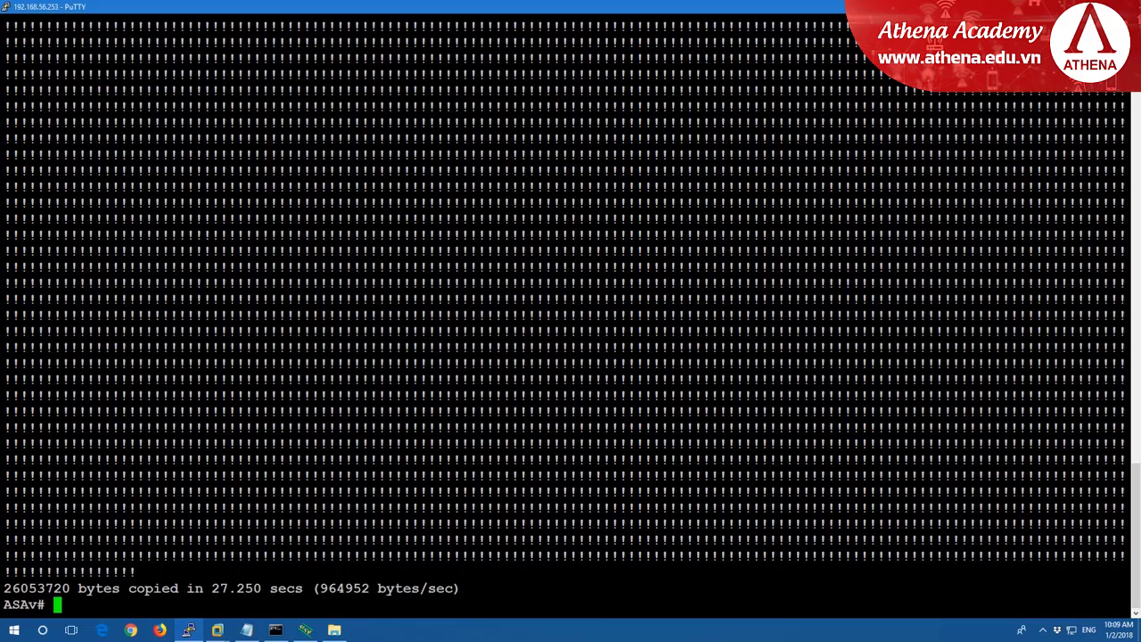
List the ASAv's flash with dir flash: and copy the asdm-762-150.bin file name.
text(dir flah)
key(Tab)
key(BackSpace)
text(s)
key(Tab)
key(Return)
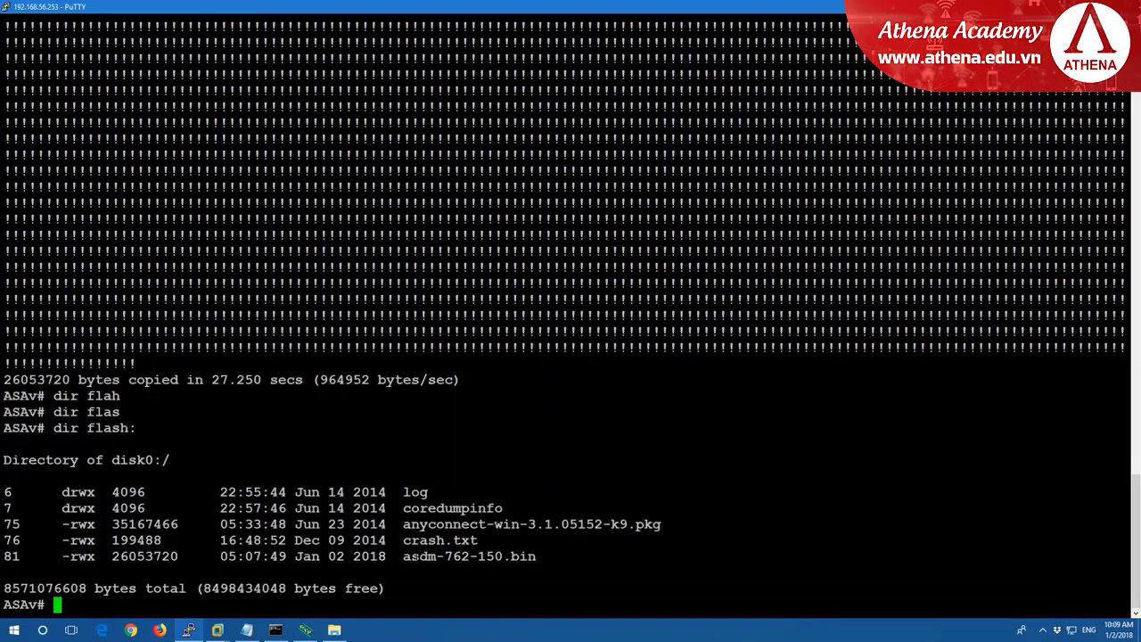
drag(403, 556, 535, 558)
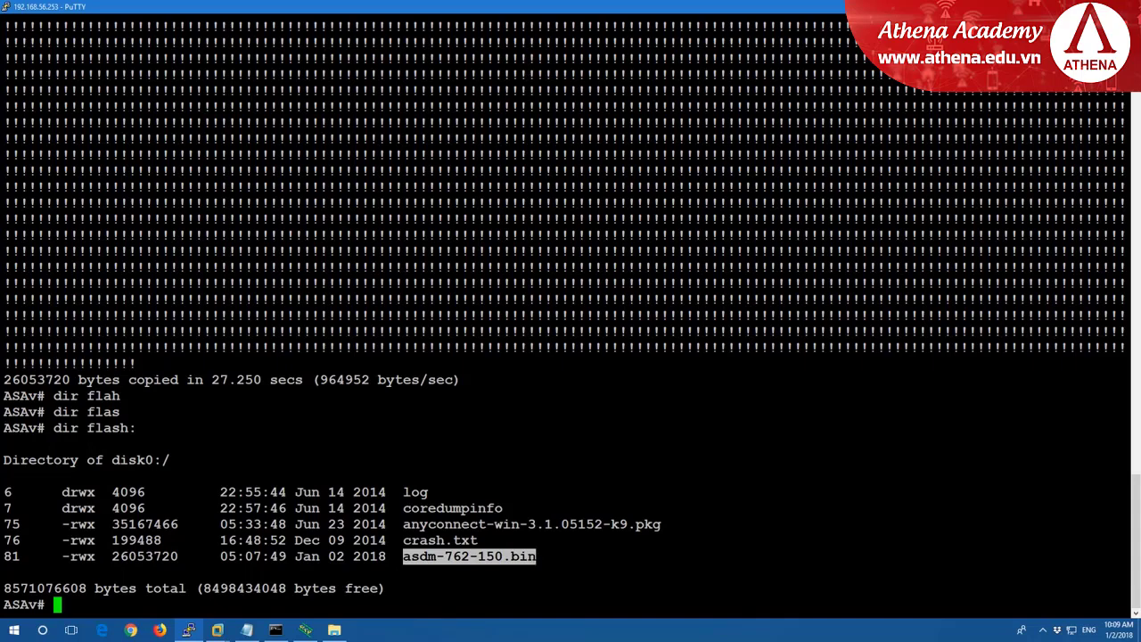
In configuration mode, set the ASDM image to flash:/asdm-762-150.bin.
text(conf t)
key(Return)
text(asm)
key(Tab)
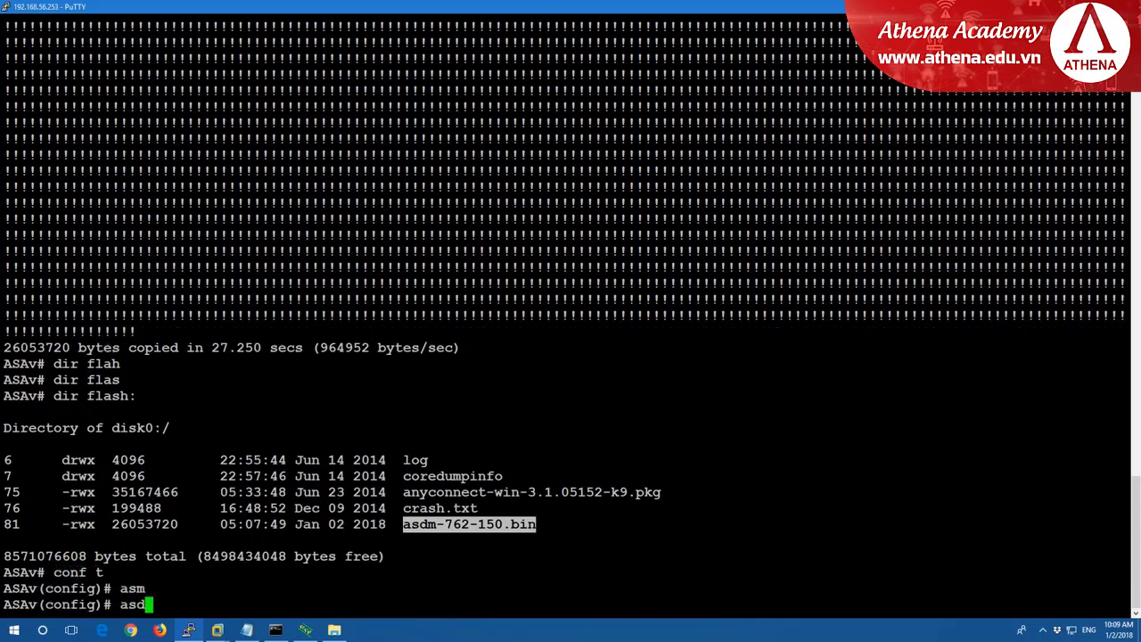
key(Tab)
text(i)
key(Tab)
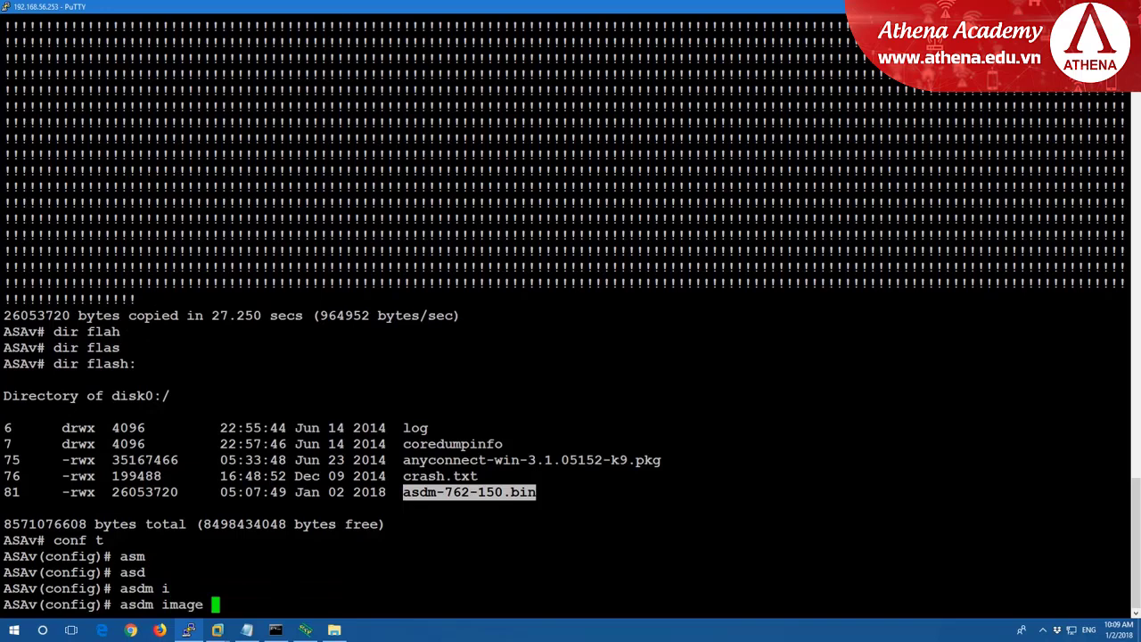
text(fla)
key(Tab)
text(/a)
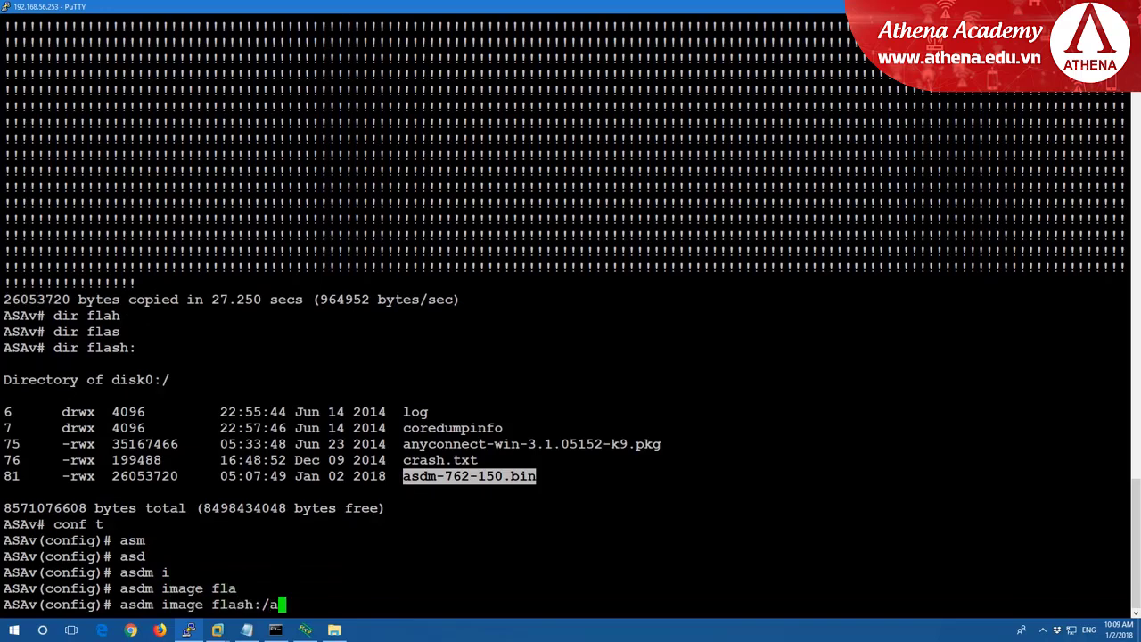
text(s)
key(Tab)
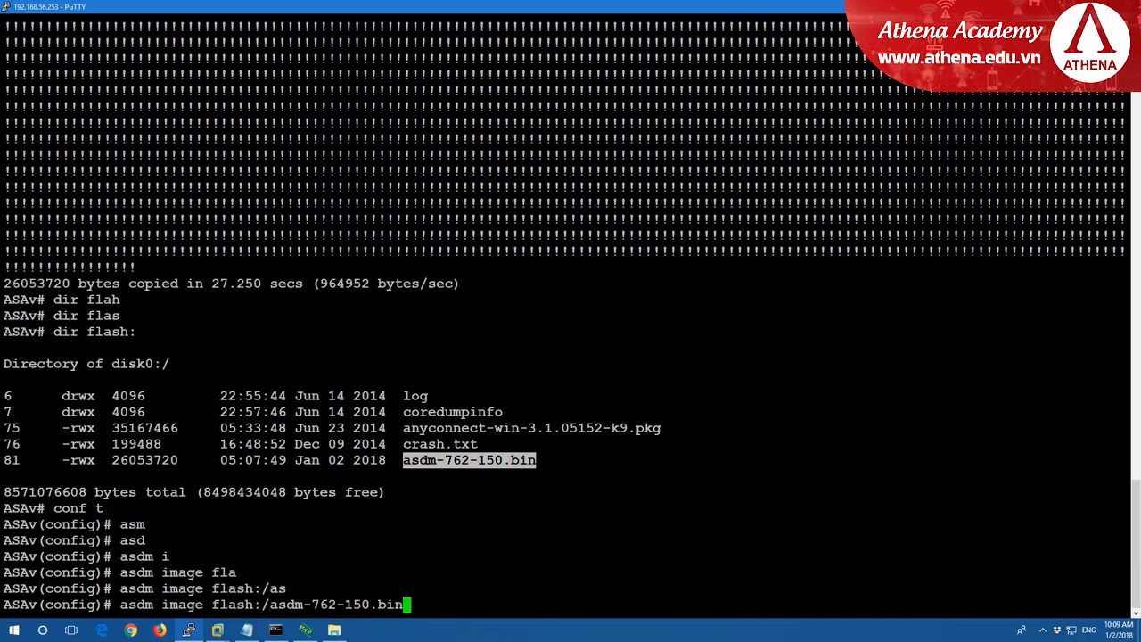
key(Return)
Save the configuration with write, leave configuration mode, and copy the old AnyConnect package name.
text(wr)
key(Tab)
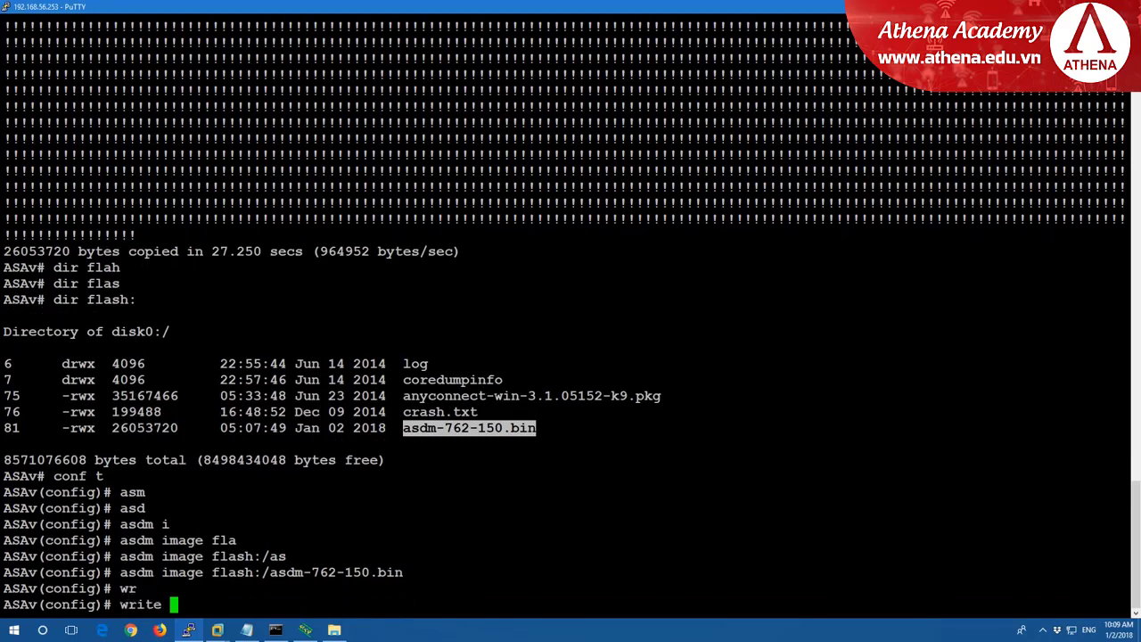
key(Return)
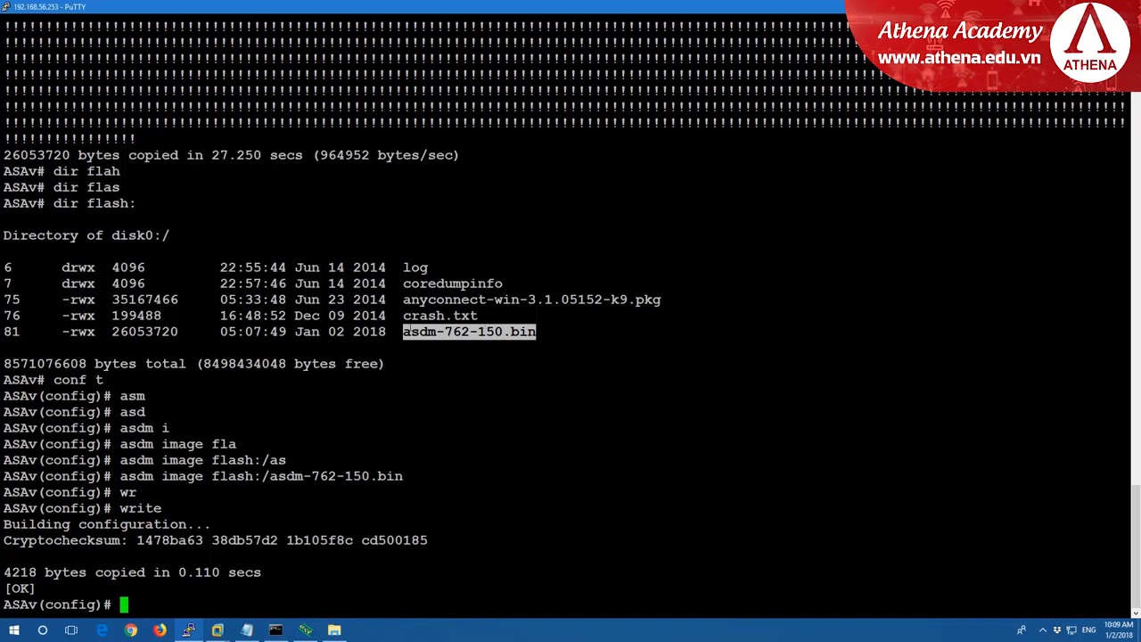
text(exit)
key(Return)
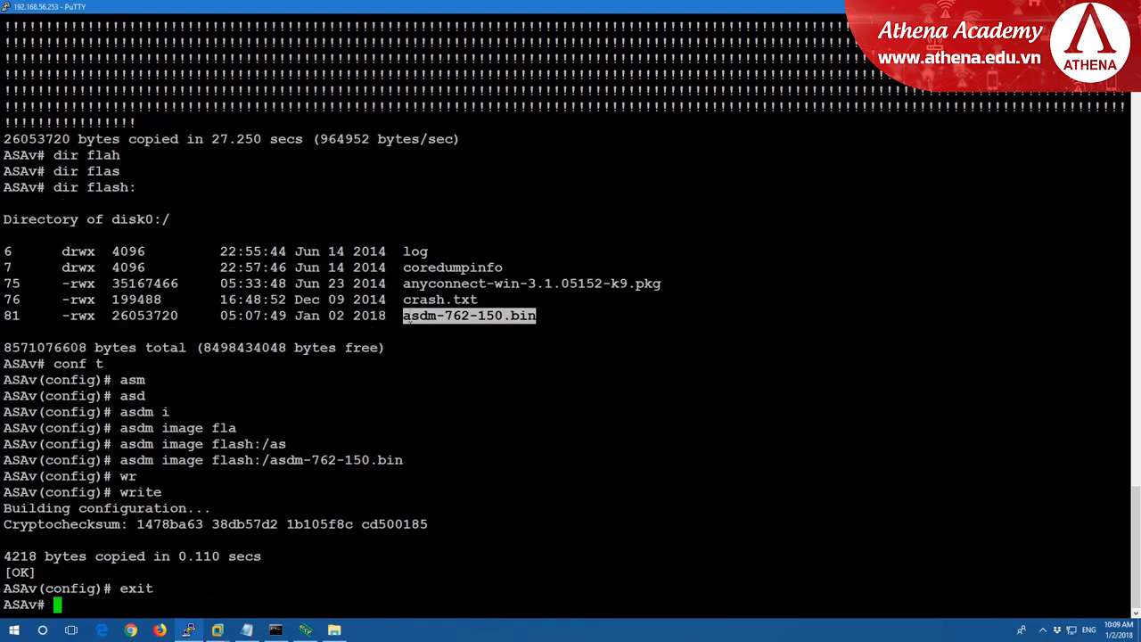
drag(403, 283, 658, 284)
key(ctrl+c)
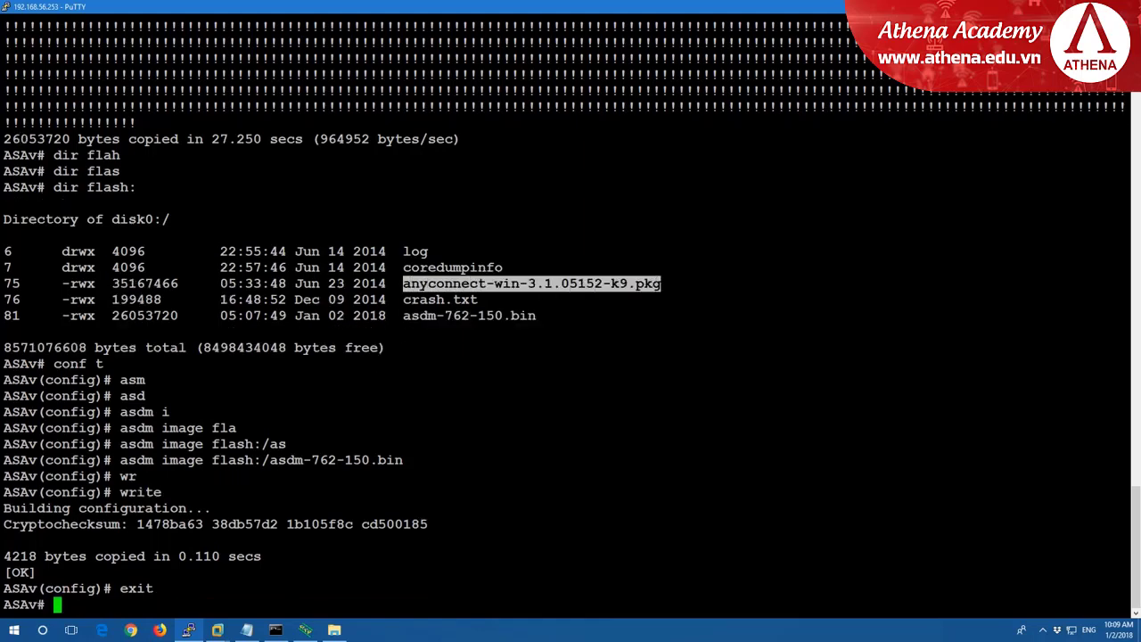
Delete flash:/anyconnect-win-3.1.05152-k9.pkg from the ASAv, accepting the default file name.
text(dele)
key(Tab)
text(fl)
key(Tab)
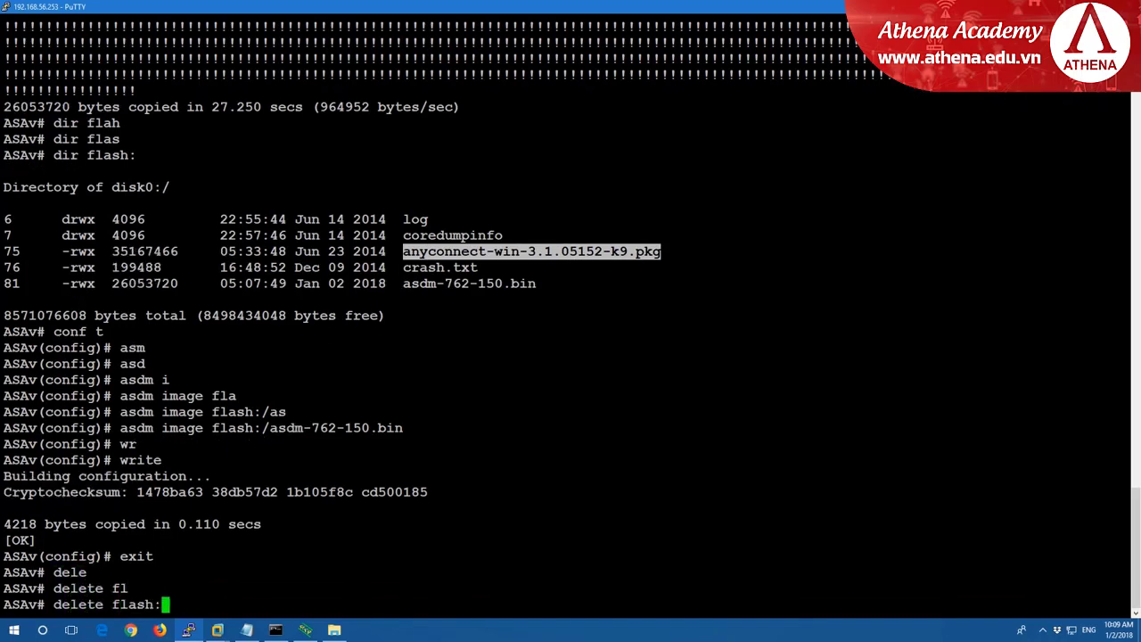
text(/)
key(shift+Insert)
key(Return)
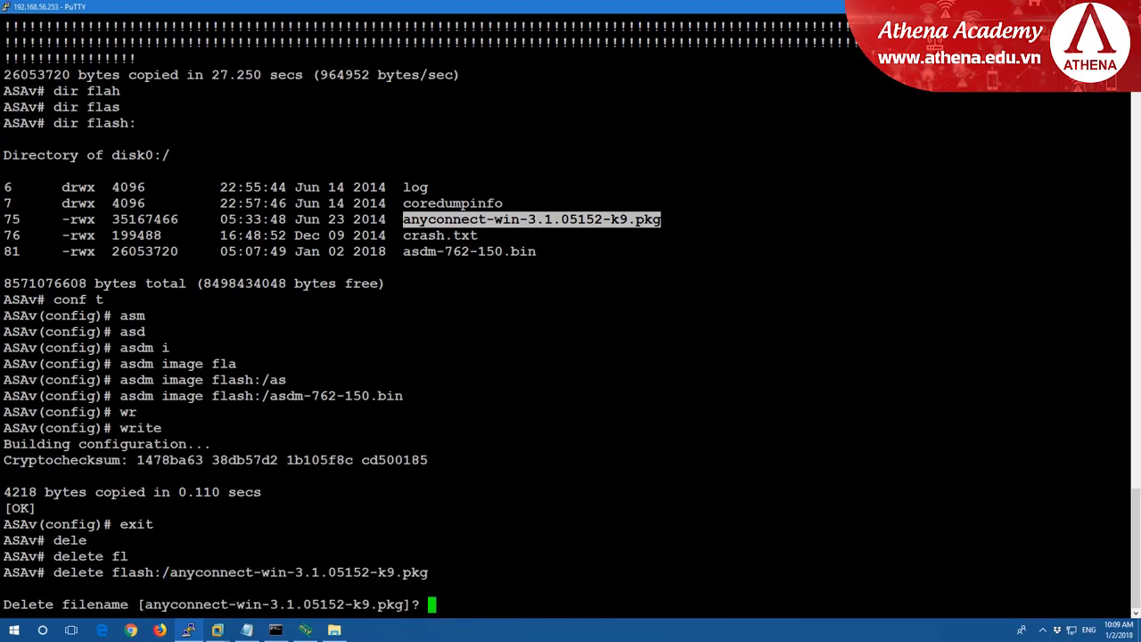
key(Return)
List flash: to confirm the old AnyConnect package is gone.
key(Return)
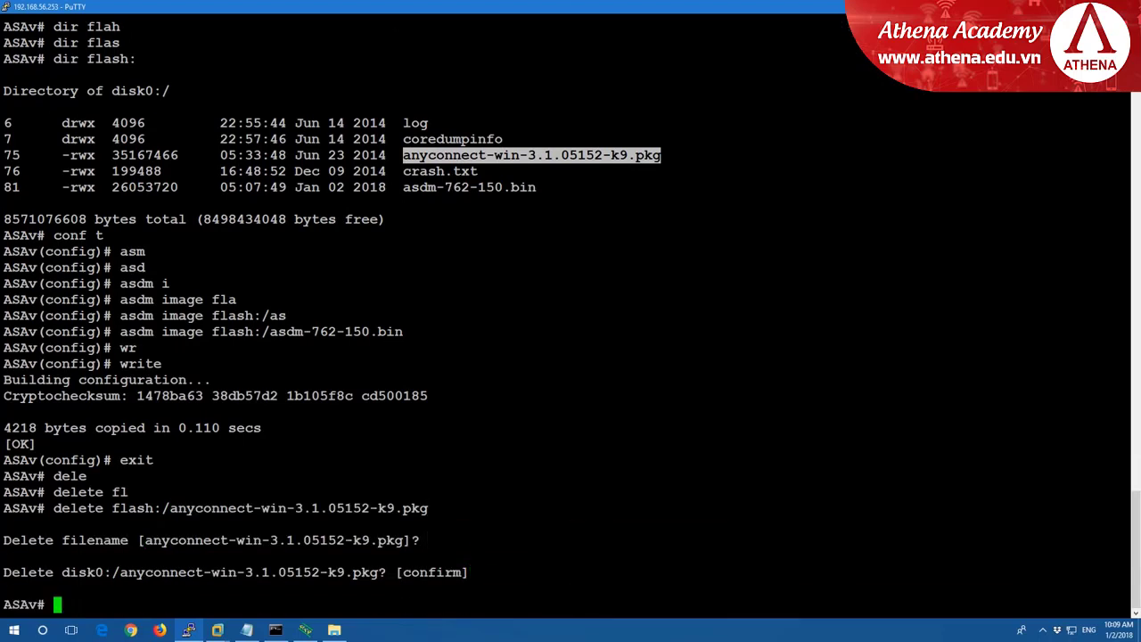
text(dir flah)
key(Tab)
key(BackSpace)
text(s)
key(Tab)
key(Return)
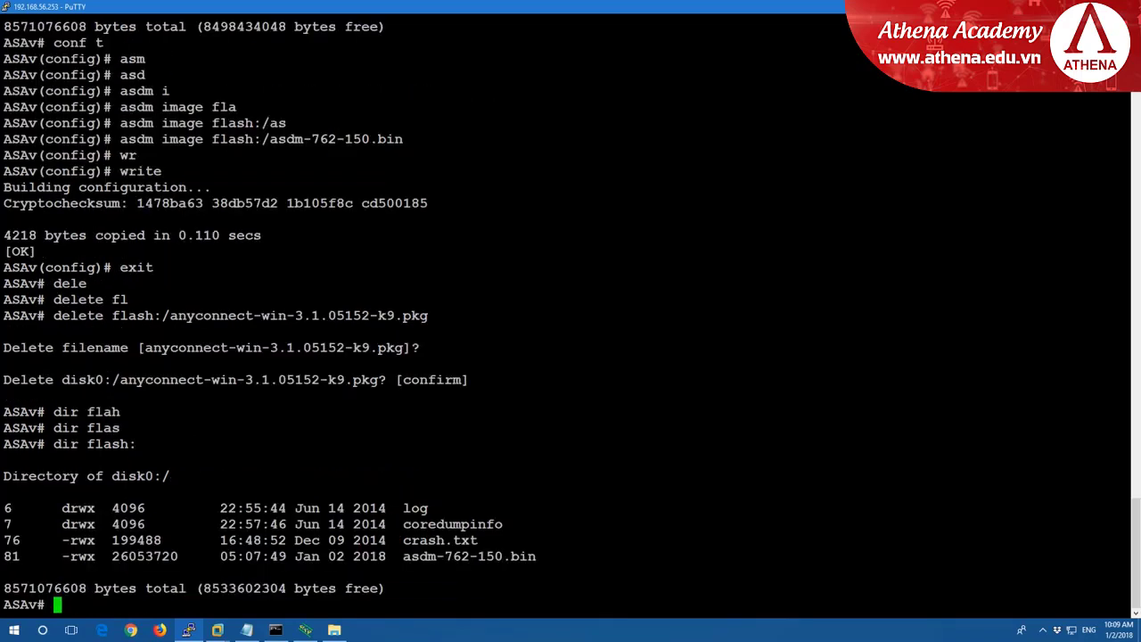
Begin a copy tftp: command on the ASAv.
text(cop)
key(Tab)
text(tf)
key(Tab)
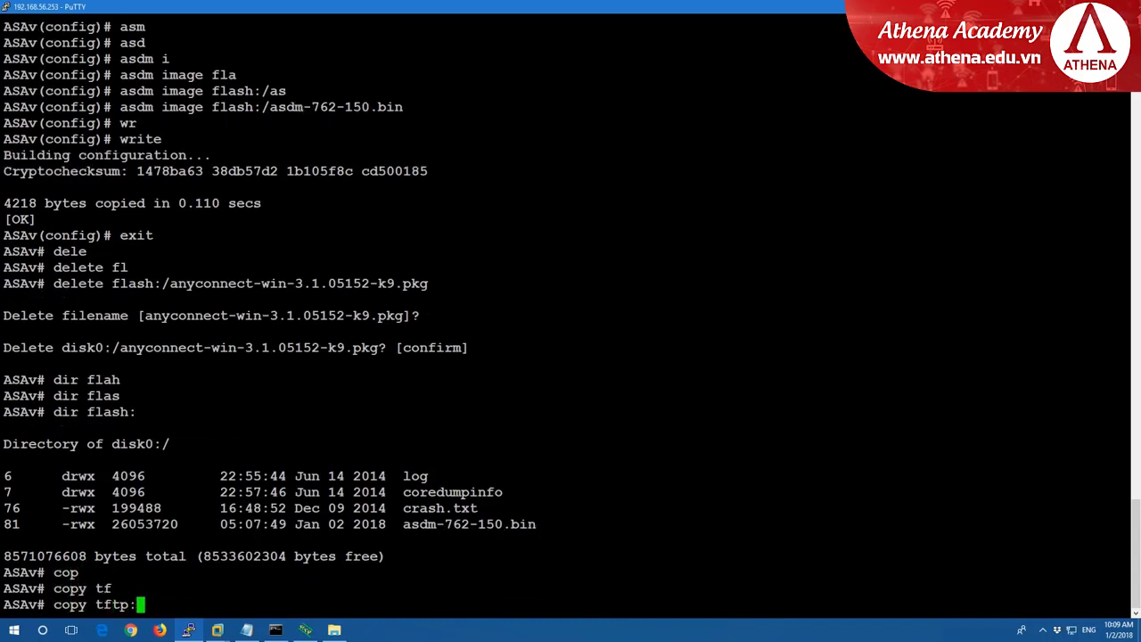
Copy from TFTP to flash: using TFTP server 192.168.56.1.
text(fl)
key(Tab)
key(Return)
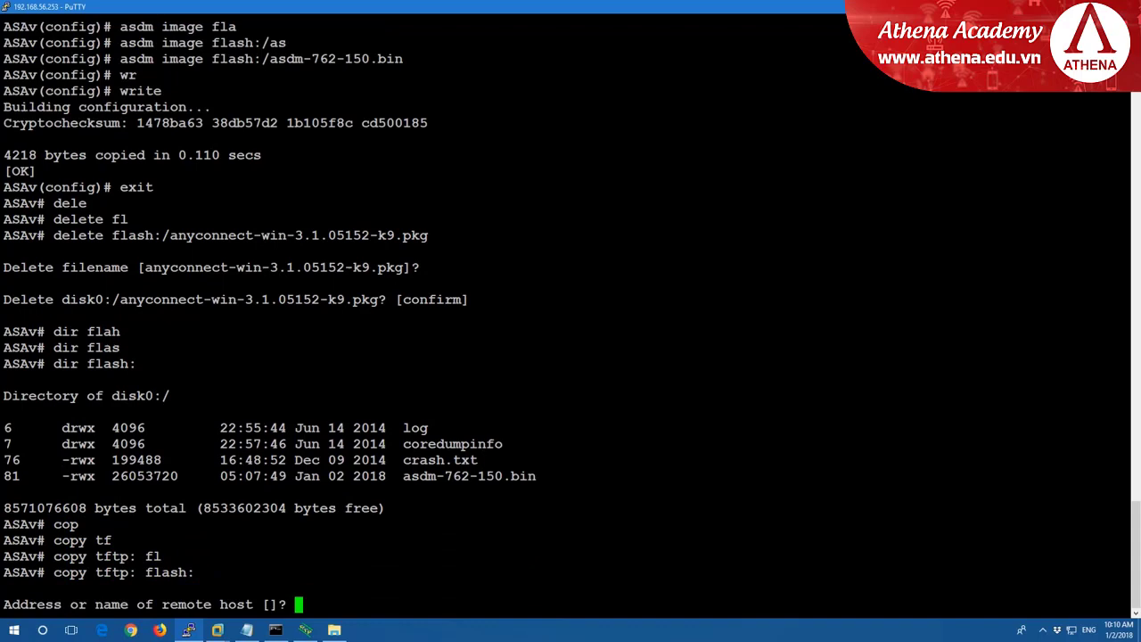
text(192.168.)
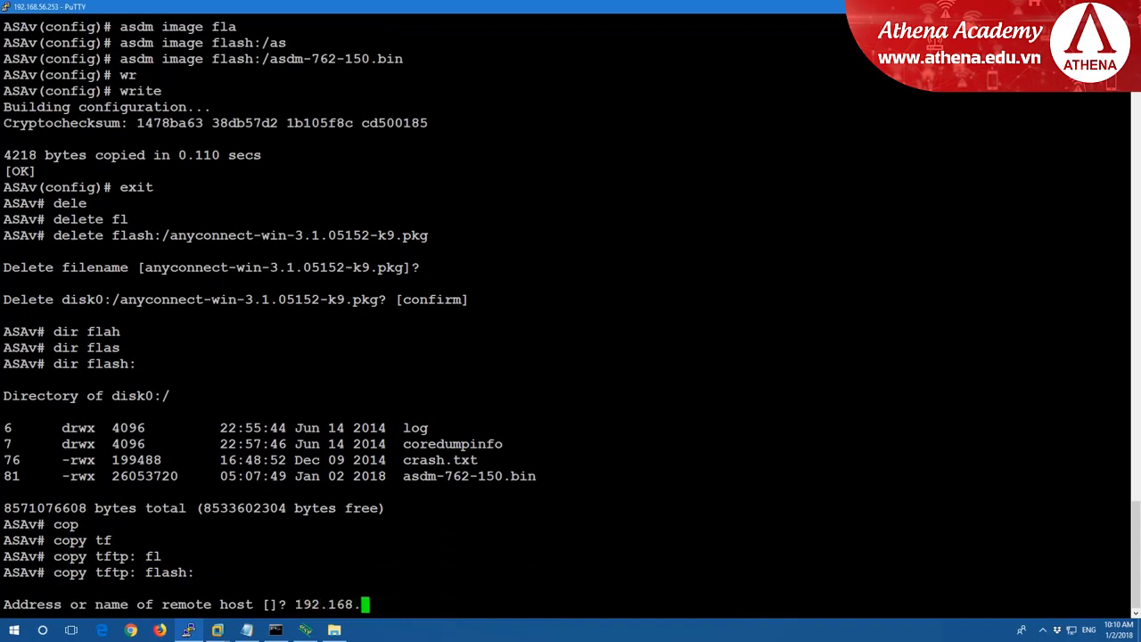
text(56.1)
key(Return)
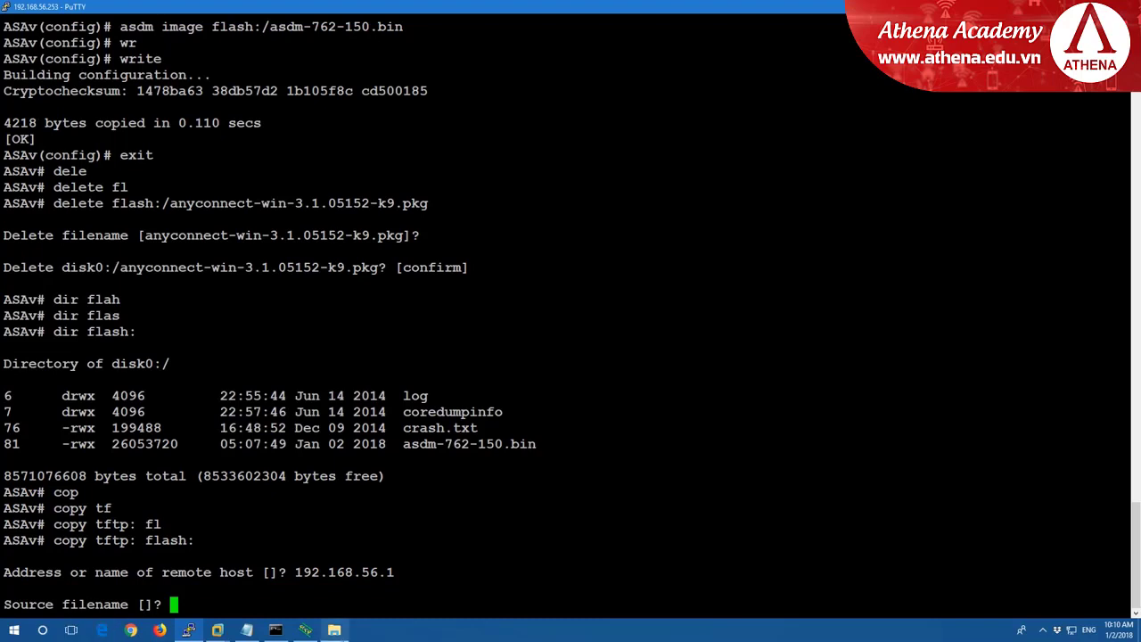
Give anyconnect-win-4.2.03013-k9.pkg as the source file and accept the destination name to transfer it.
click(334, 630)
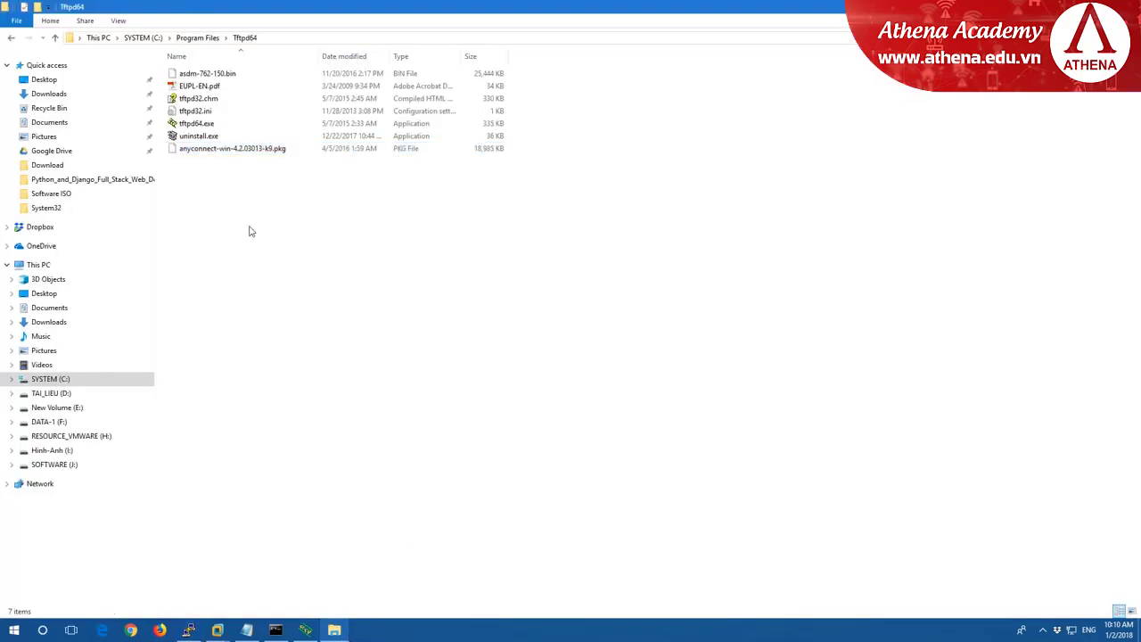
click(264, 156)
key(ctrl+c)
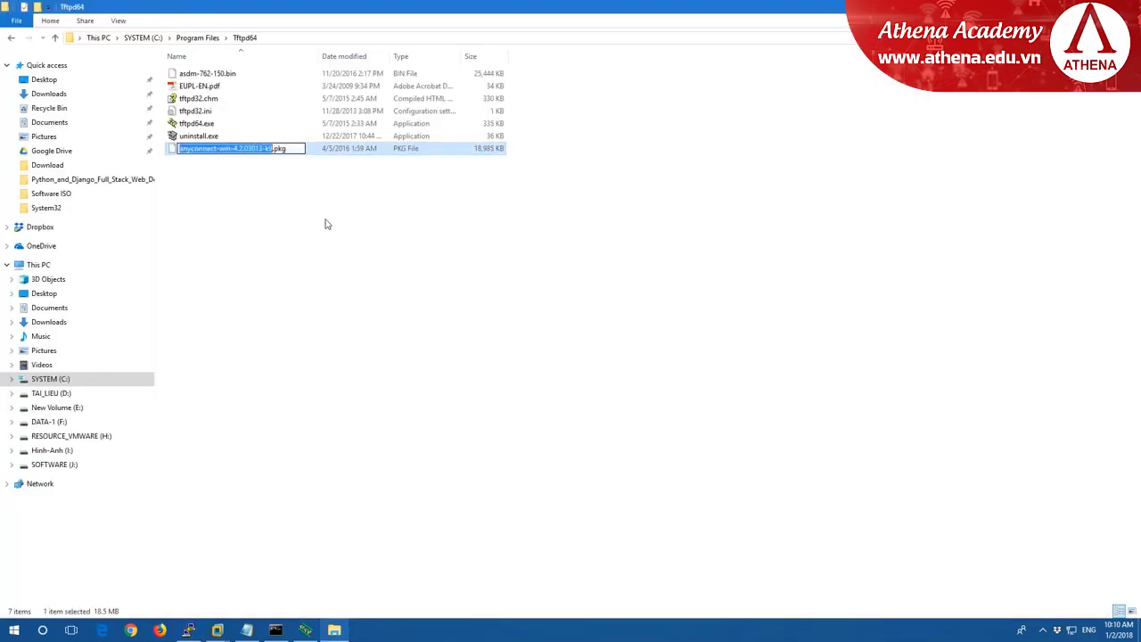
click(188, 630)
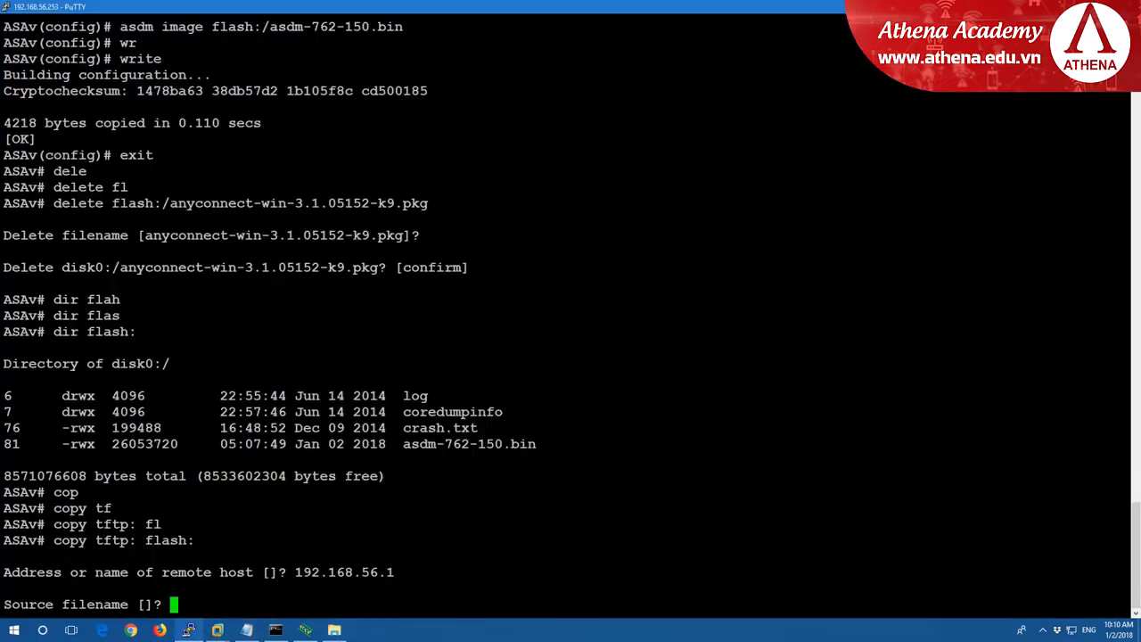
key(shift+Insert)
text(.pkg)
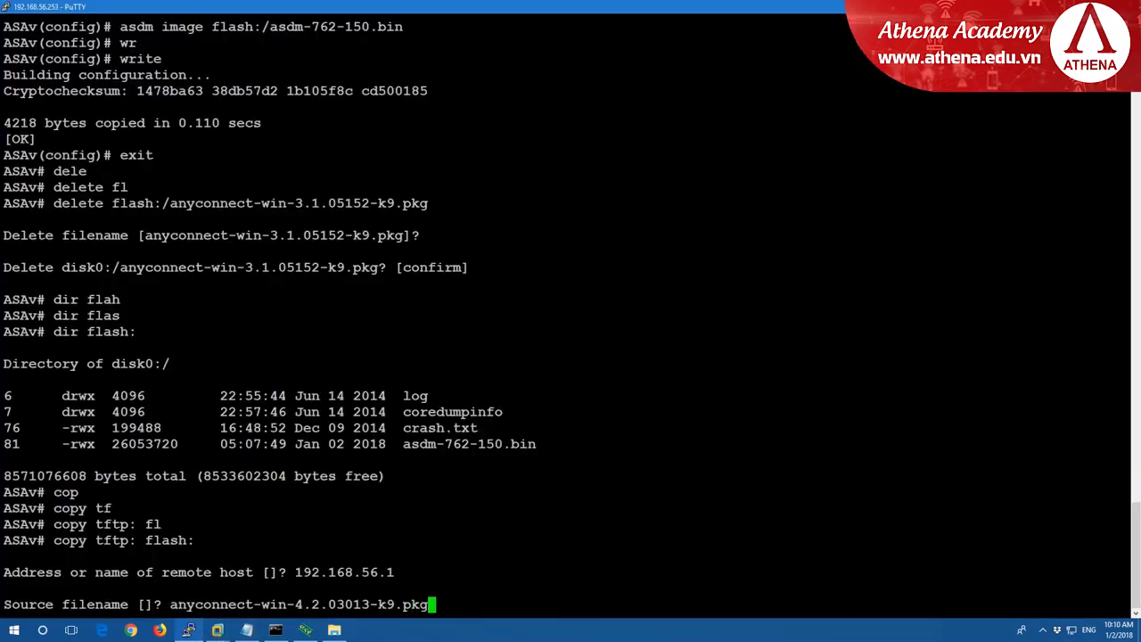
key(Return)
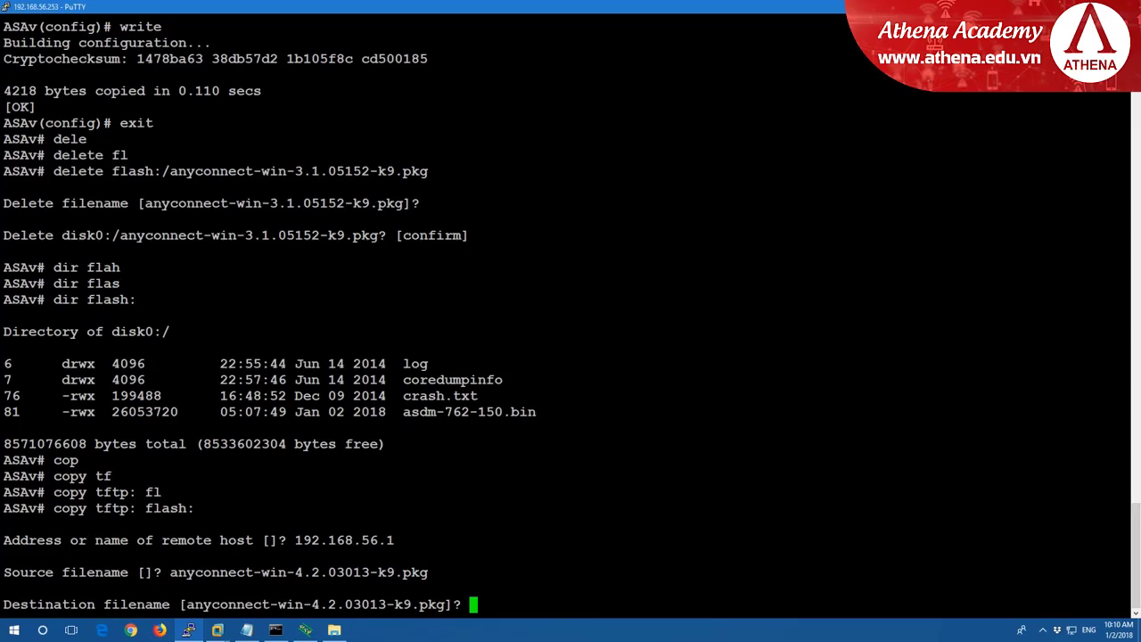
key(Return)
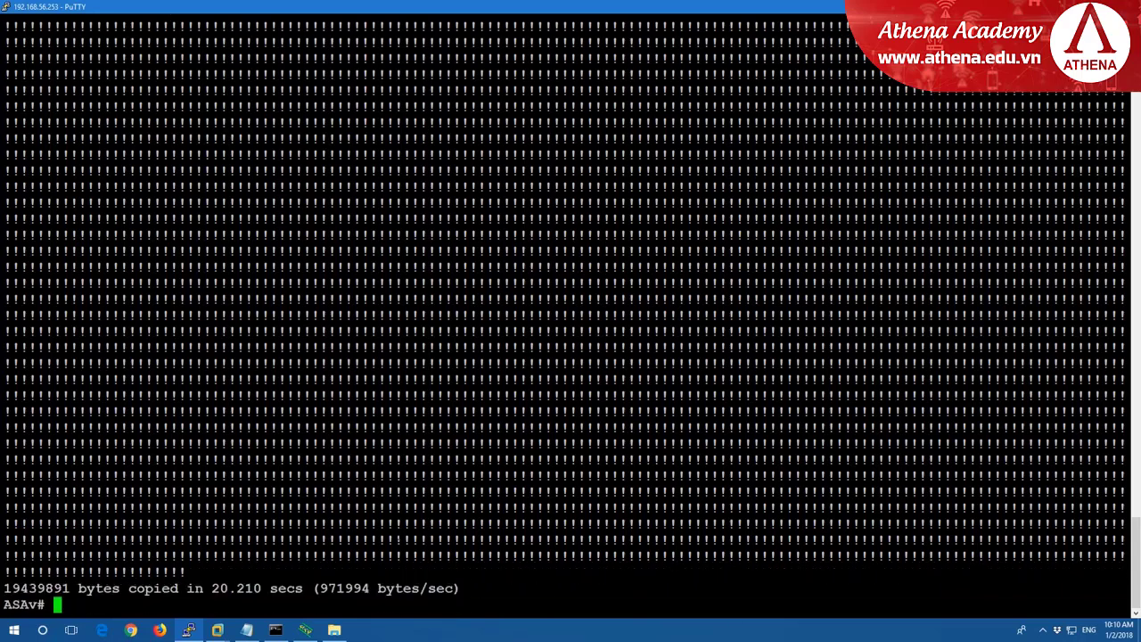
List flash: to confirm anyconnect-win-4.2.03013-k9.pkg (19439891 bytes) is present.
key(Return)
key(Return)
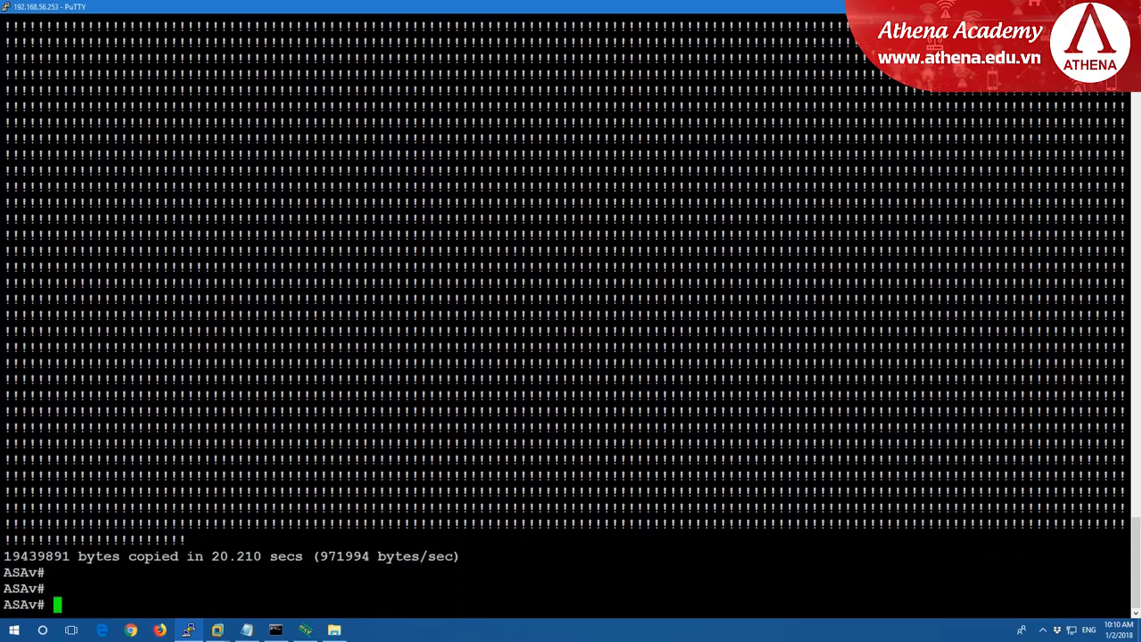
text(dir flash)
key(Return)
text(:)
key(Return)
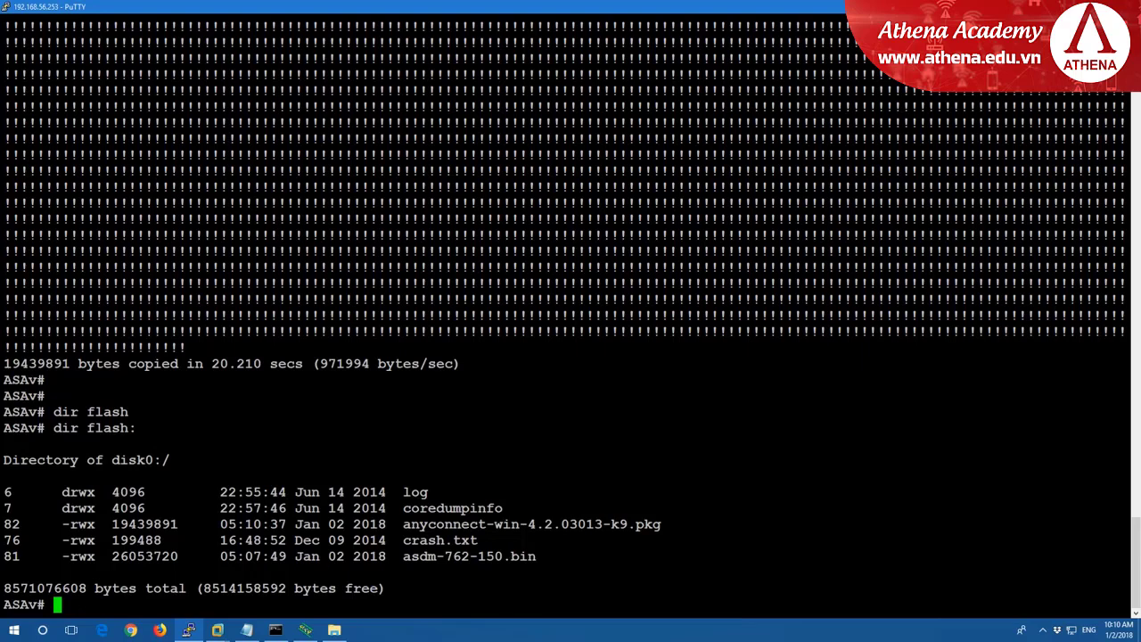
drag(402, 524, 660, 524)
click(159, 629)
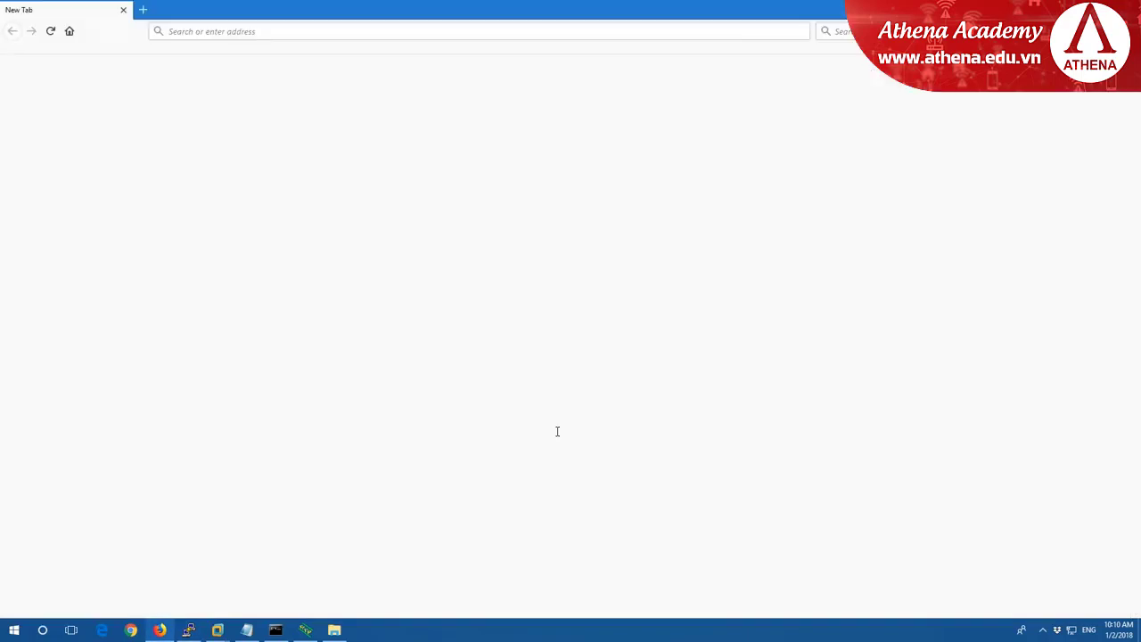
click(219, 33)
text(https)
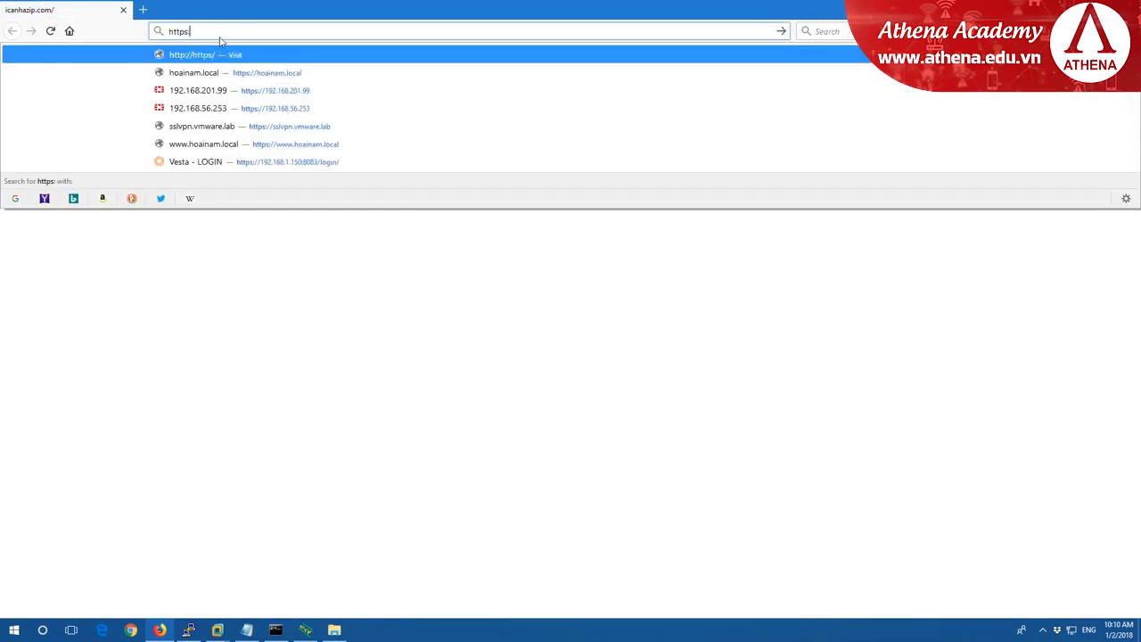
text(://192.168)
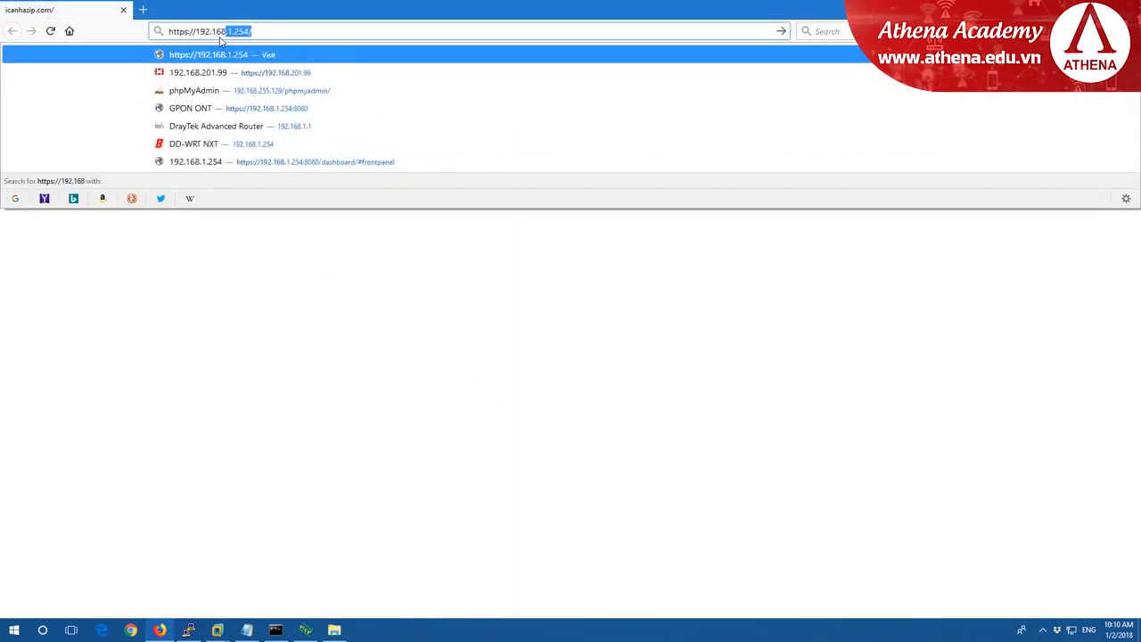
text(.56.253)
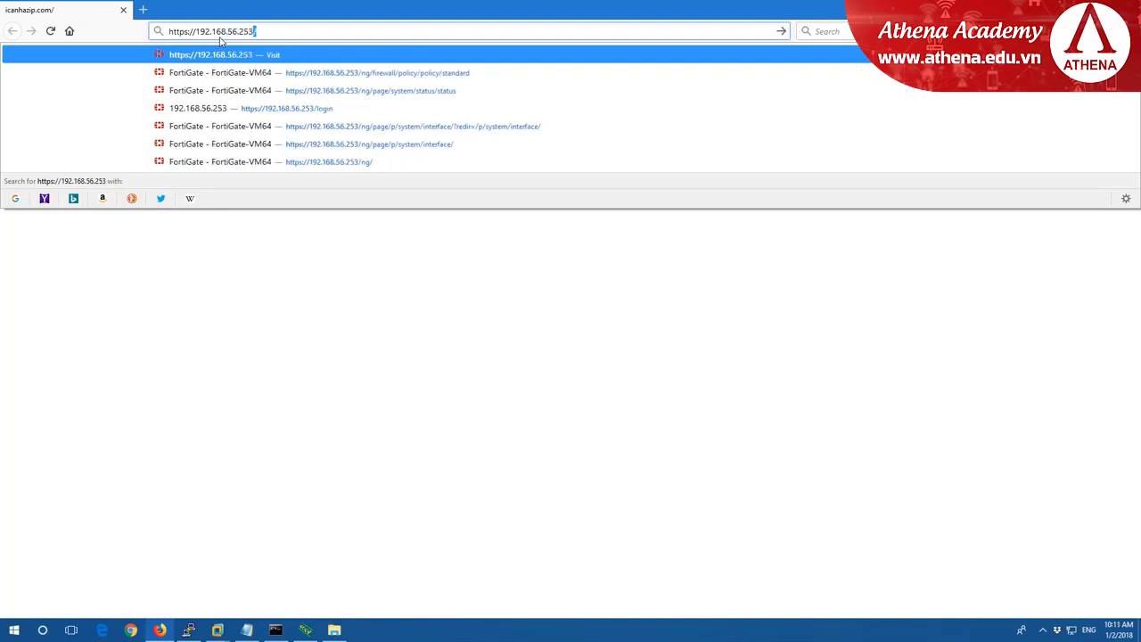
key(Return)
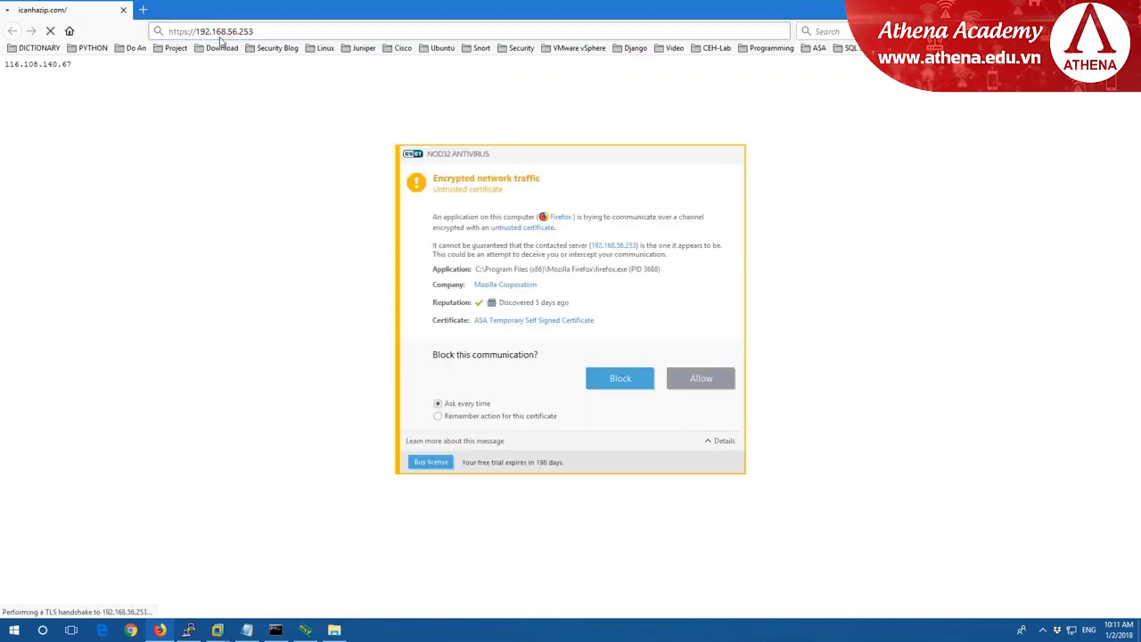
Allow the ASA's untrusted certificate in ESET and add a Firefox security exception for it.
click(713, 383)
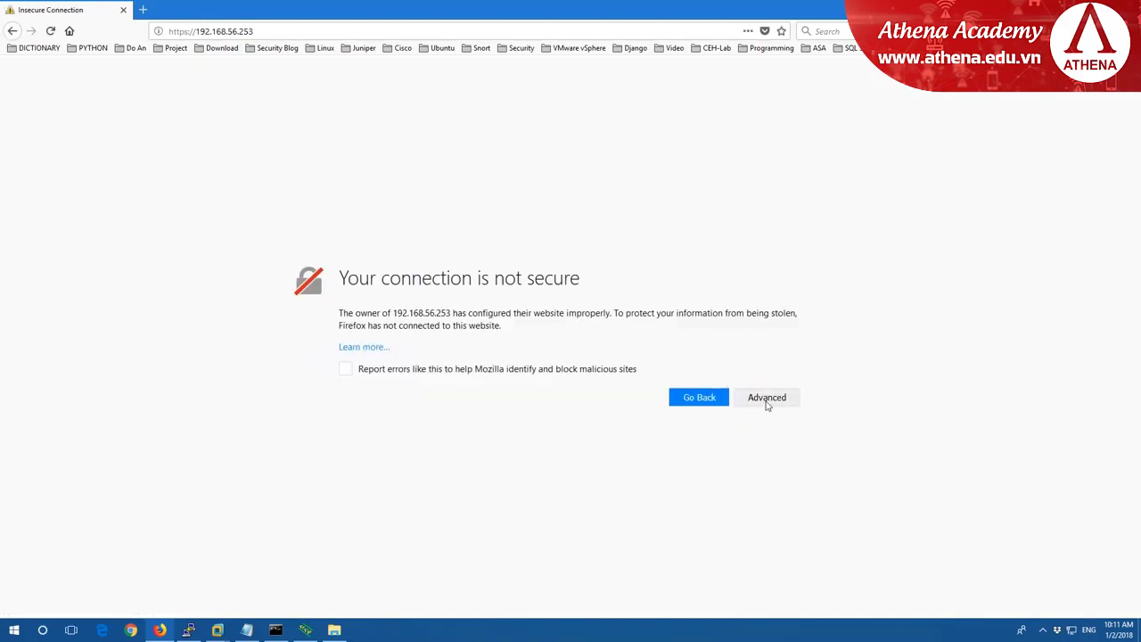
click(765, 399)
scroll(775, 469, down, 1)
click(766, 573)
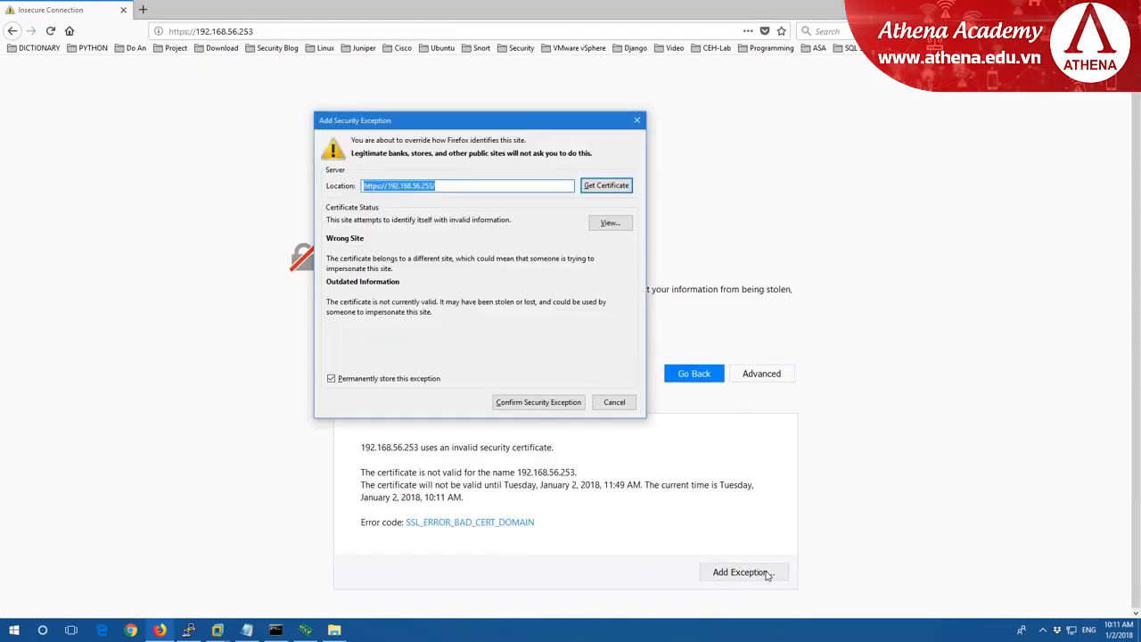
click(538, 402)
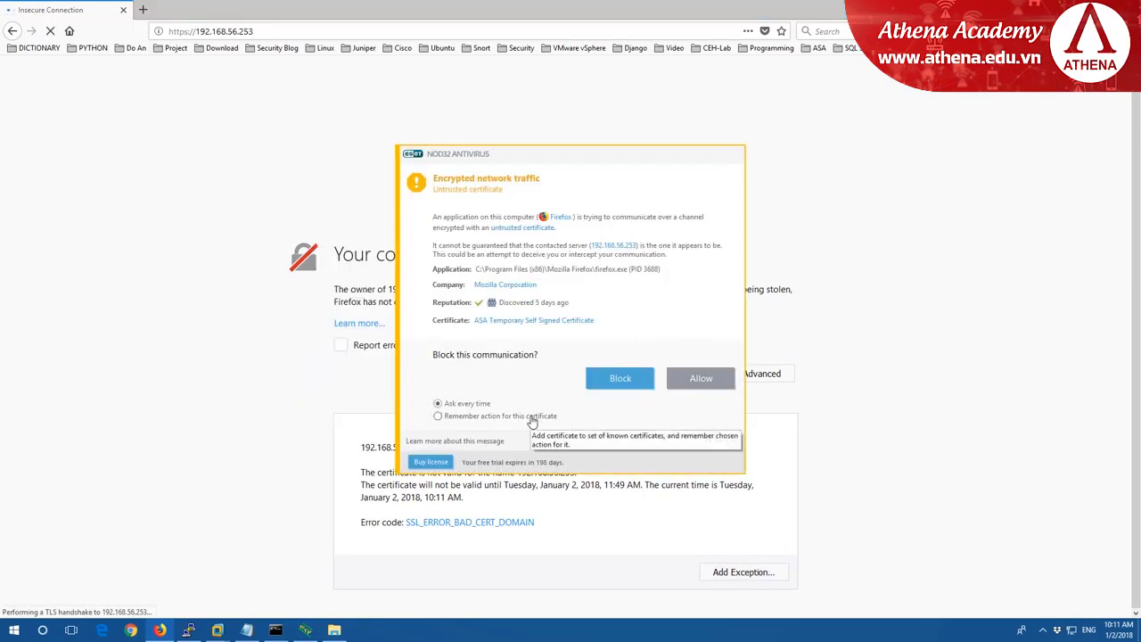
click(701, 378)
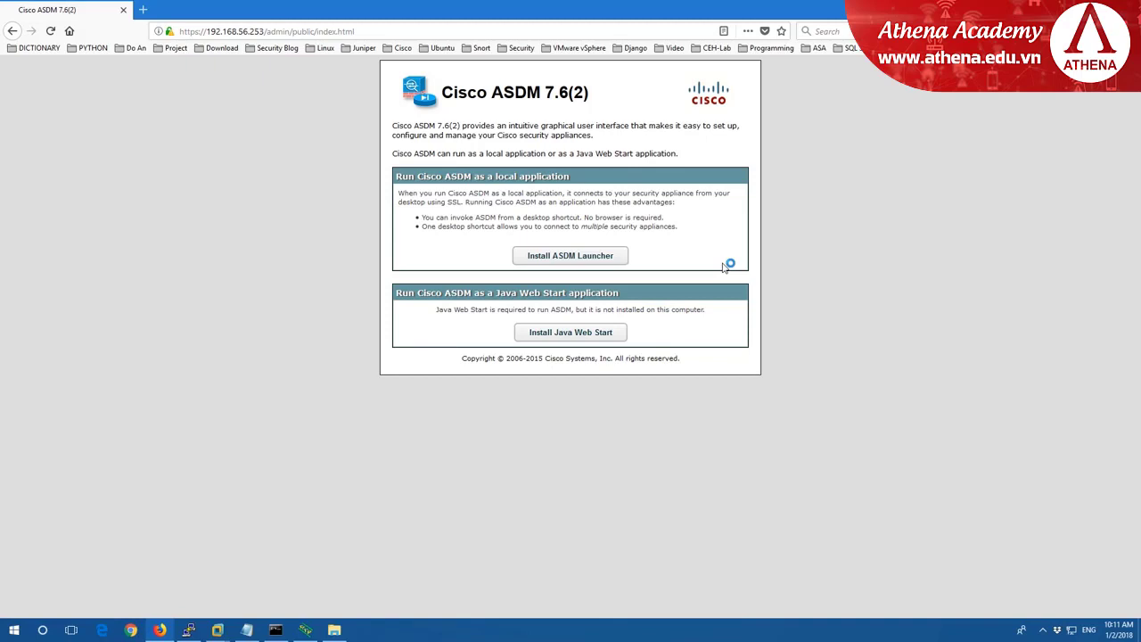
Sign in with the administrator credentials and save the dm-launcher.msi ASDM Launcher installer.
click(586, 257)
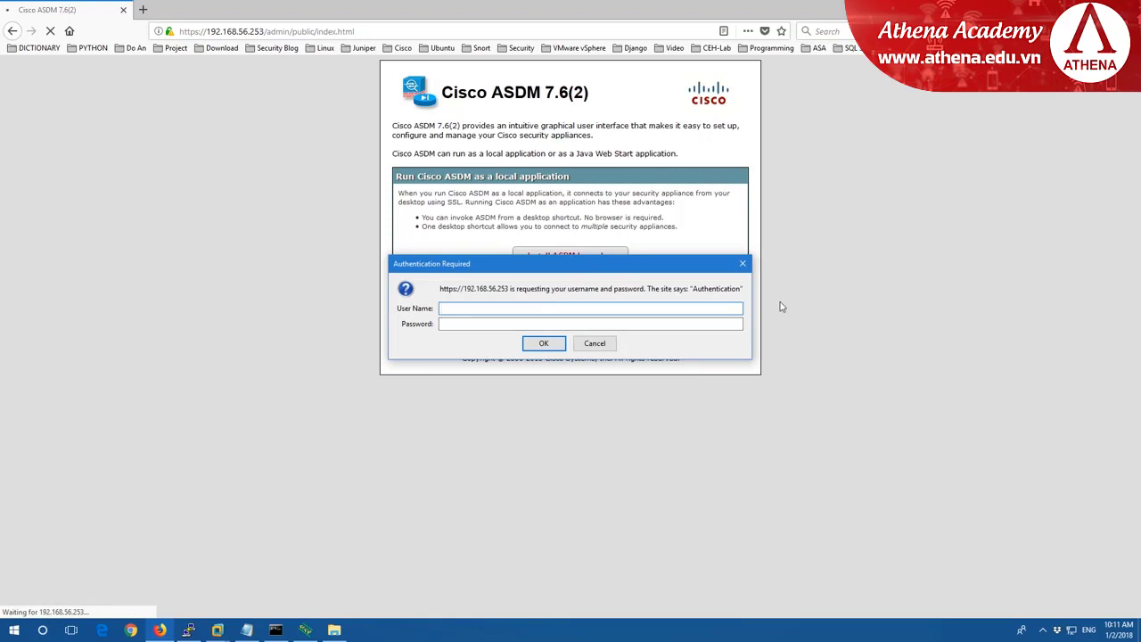
text(admin)
key(Tab)
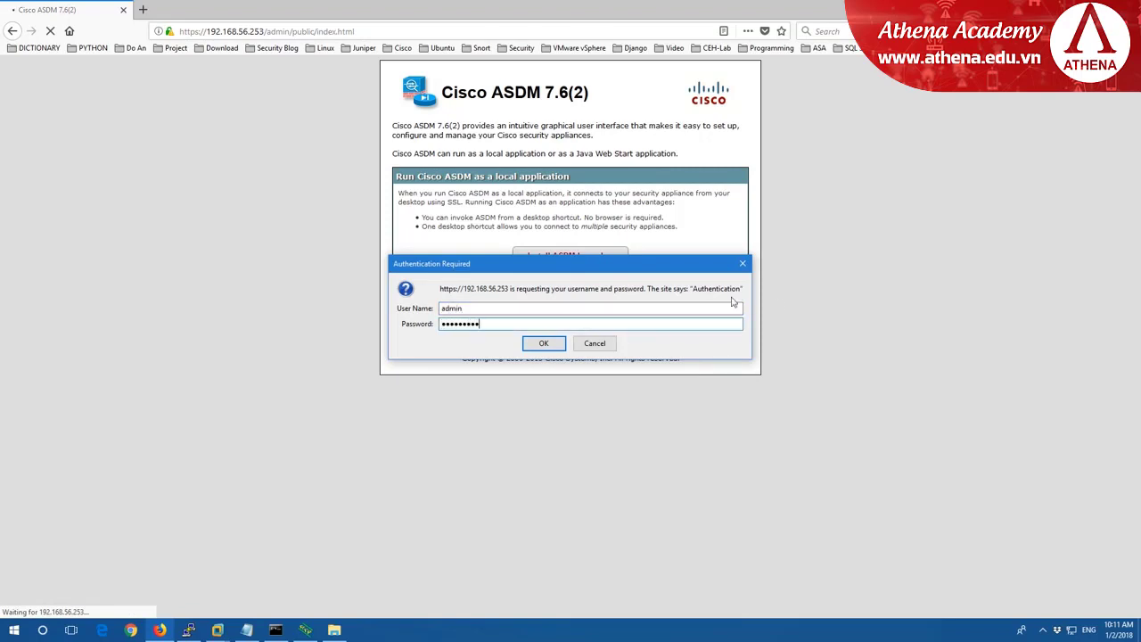
click(554, 345)
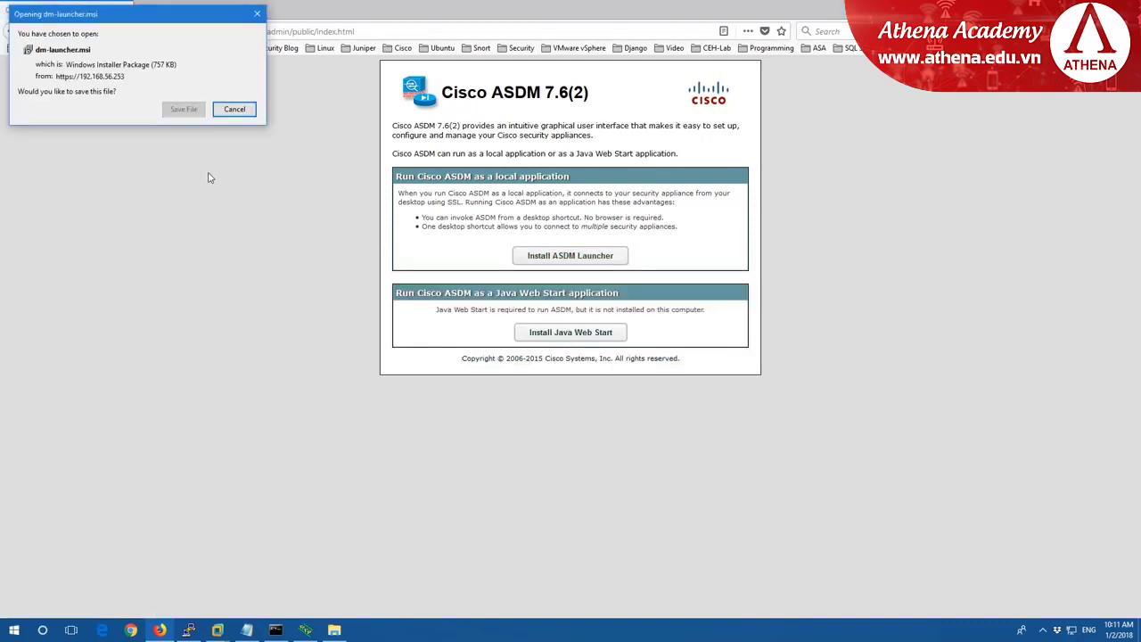
click(190, 109)
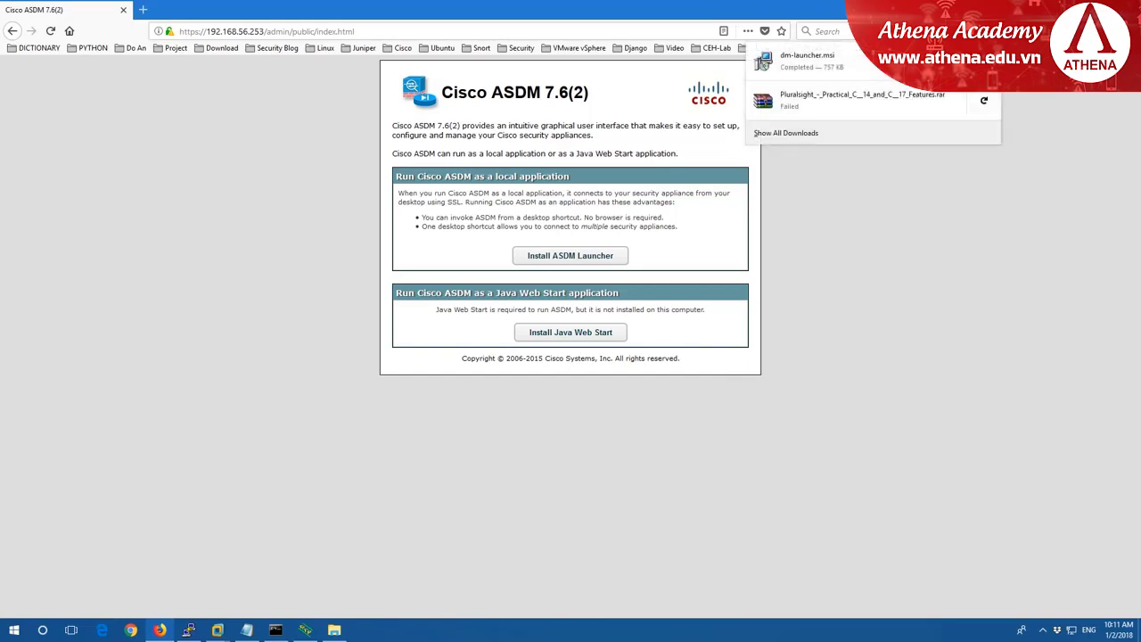
click(762, 61)
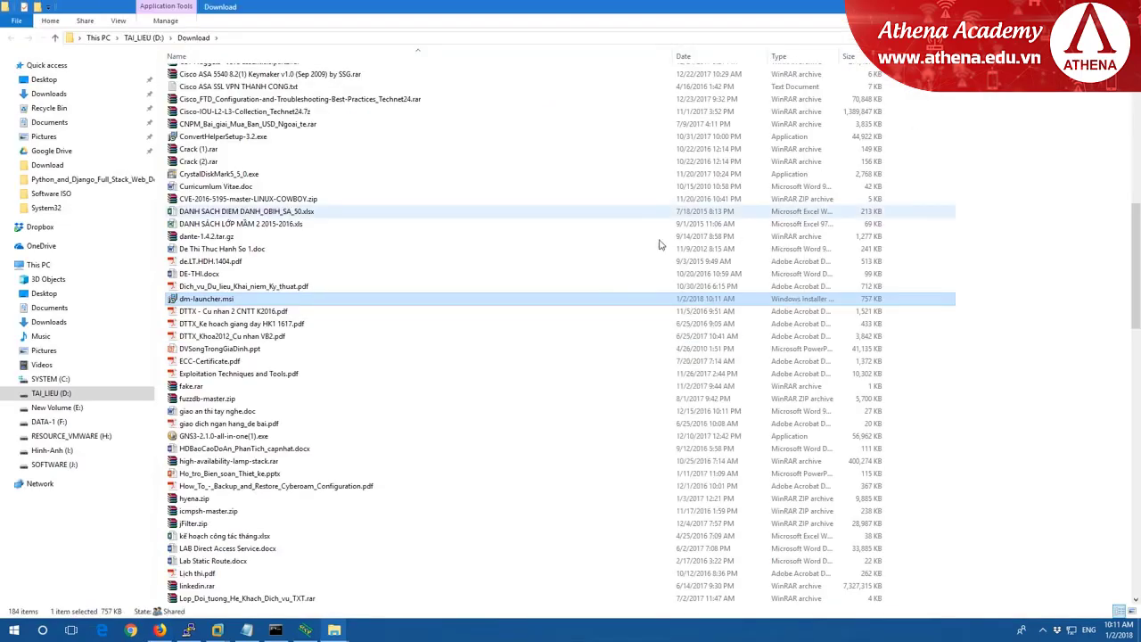
Pick dm-launcher.msi in the D: Download folder to launch its installer.
click(294, 236)
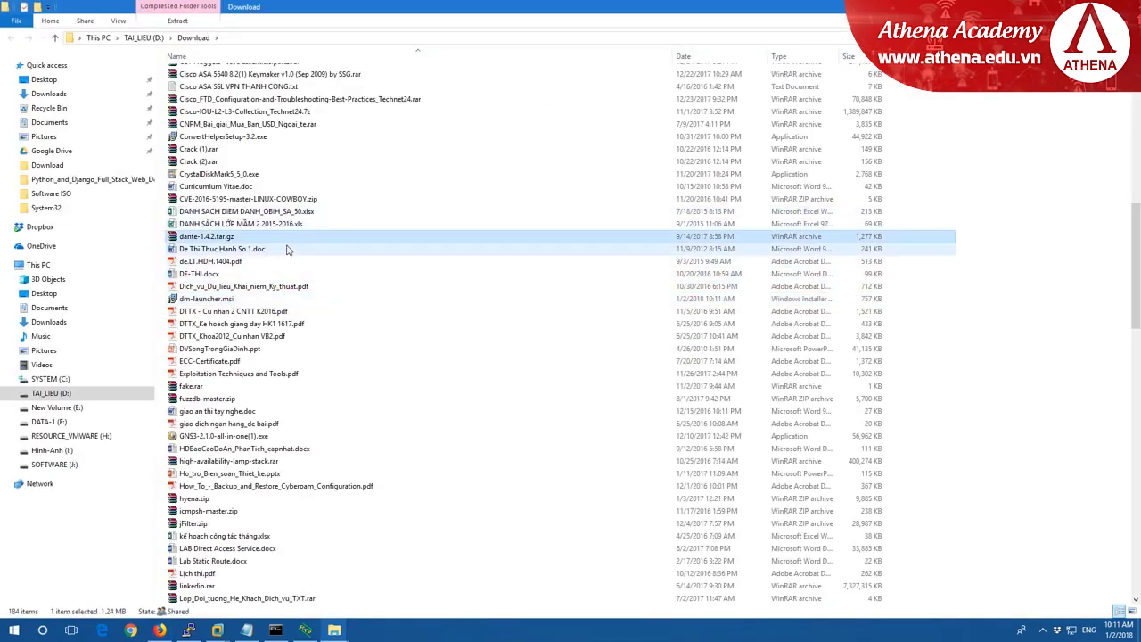
click(233, 300)
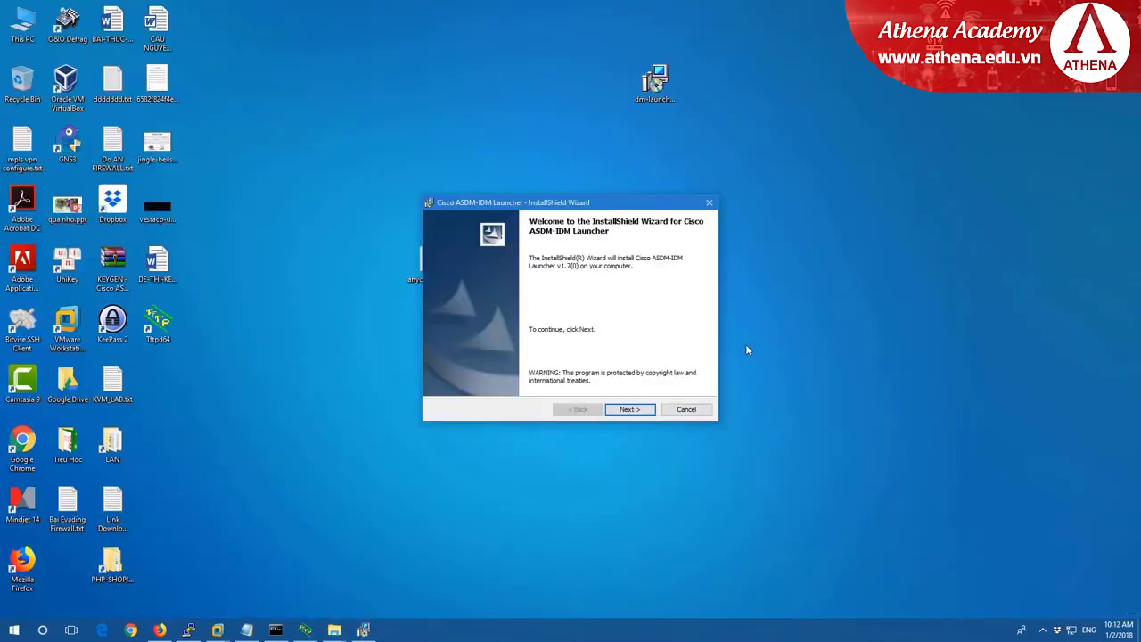
Install ASDM-IDM Launcher v1.7(0) to C:\Program Files (x86)\Cisco Systems\ASDM\ and finish the wizard.
click(632, 412)
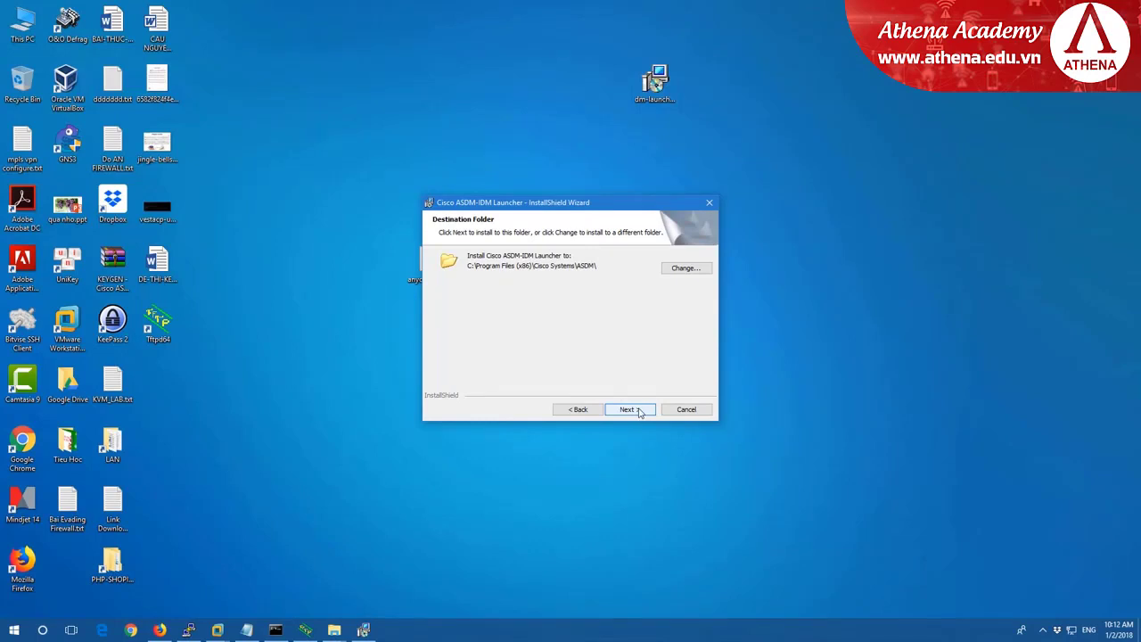
click(638, 412)
click(644, 413)
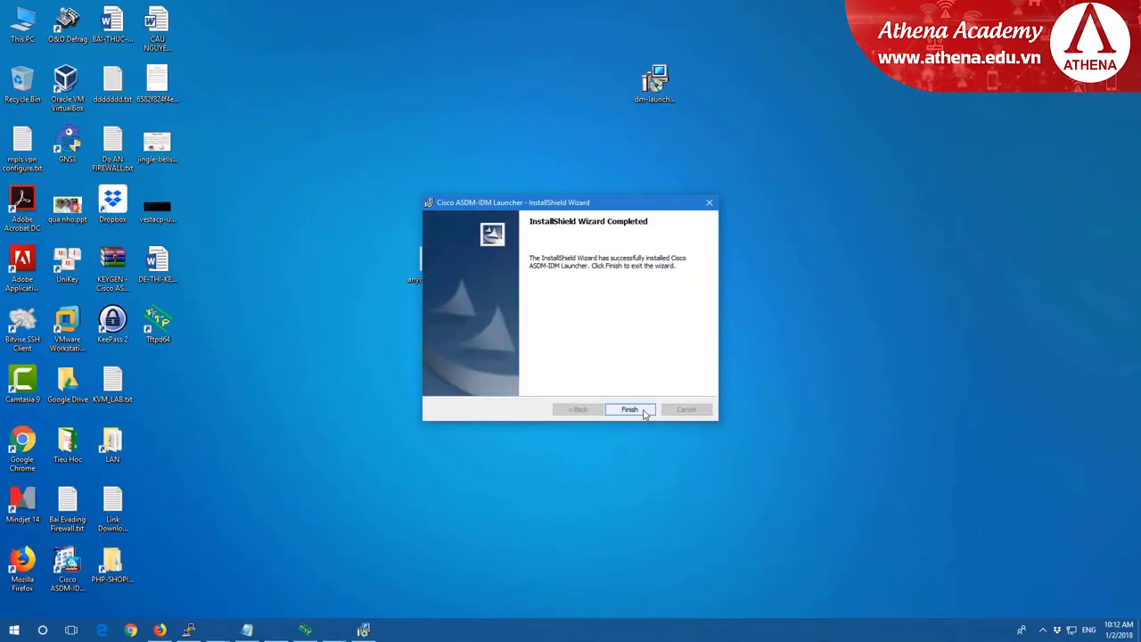
click(641, 412)
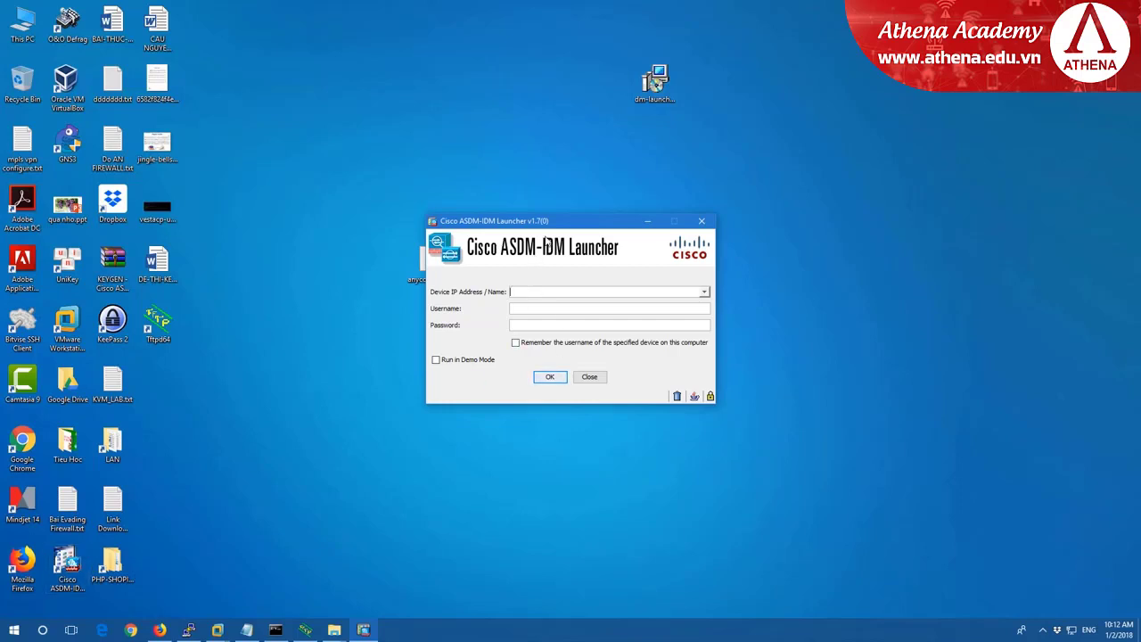
Connect the launcher to 192.168.56.253 with the admin username and password, accepting the certificate warning.
text(192.168.56.253)
key(Tab)
text(admin)
key(Tab)
text(cisco@123)
click(550, 377)
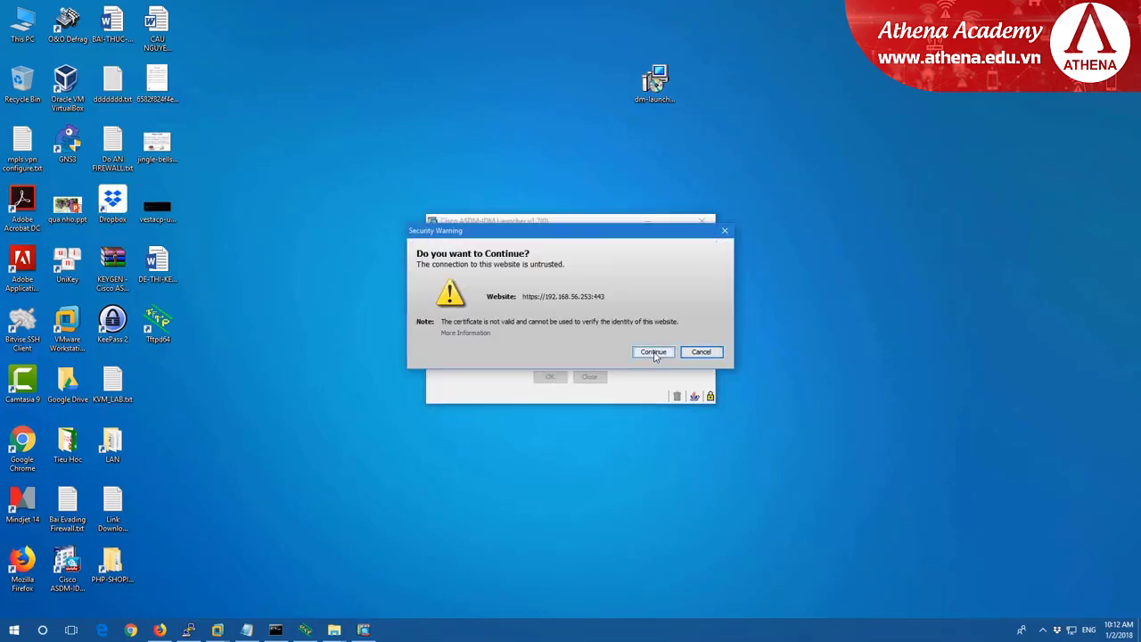
click(656, 352)
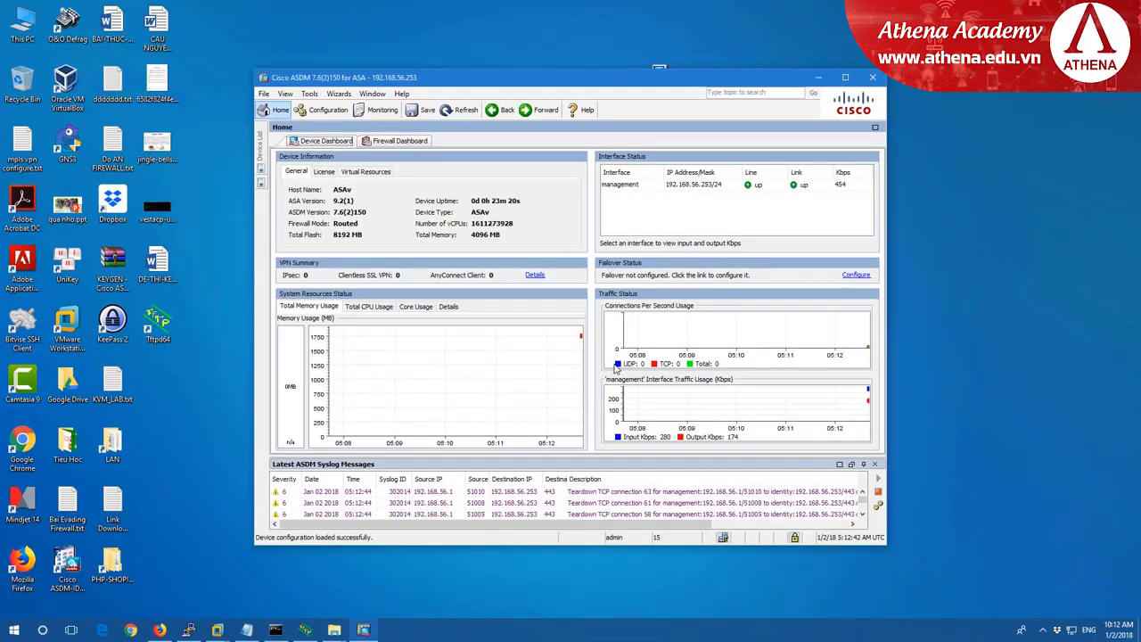
Maximize the ASDM window and open Tools > Preferences.
click(845, 79)
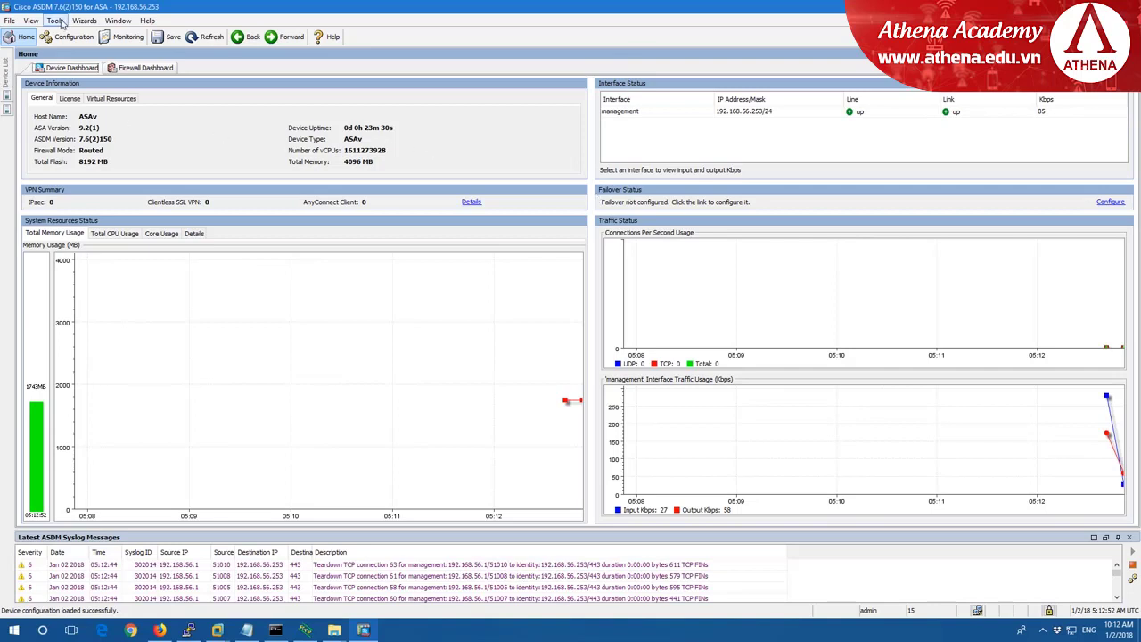
click(59, 21)
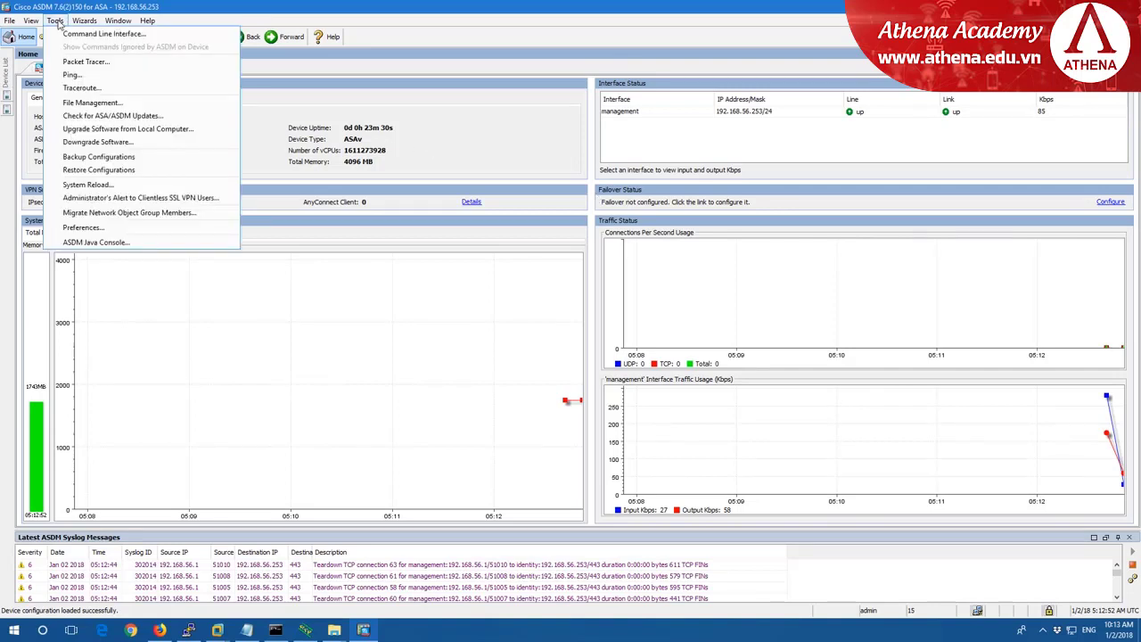
click(8, 20)
click(51, 21)
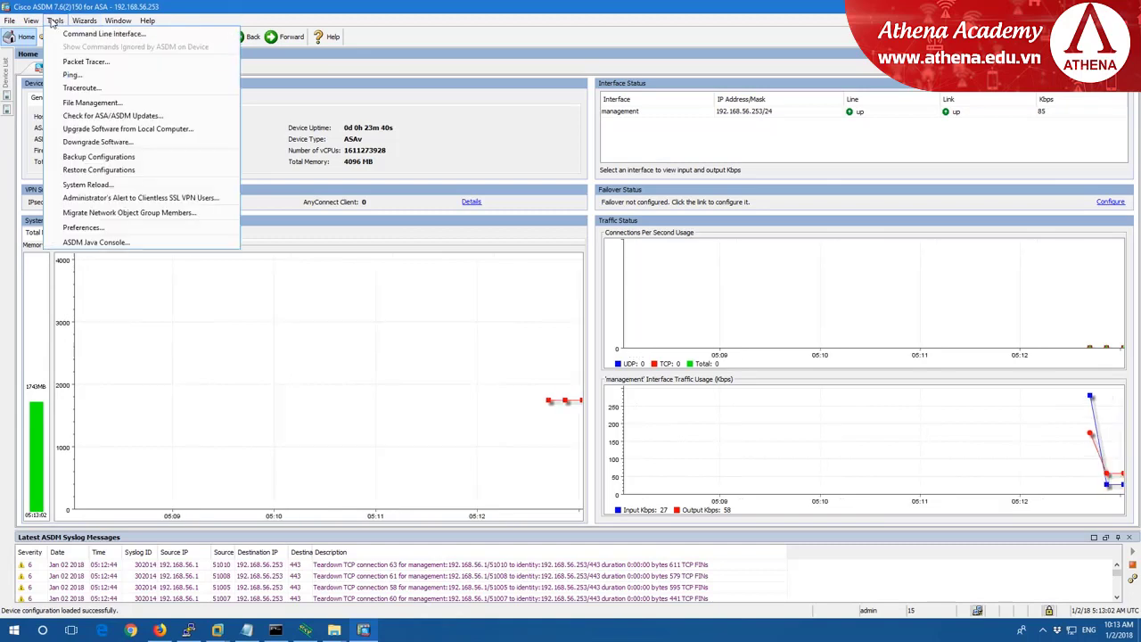
click(82, 229)
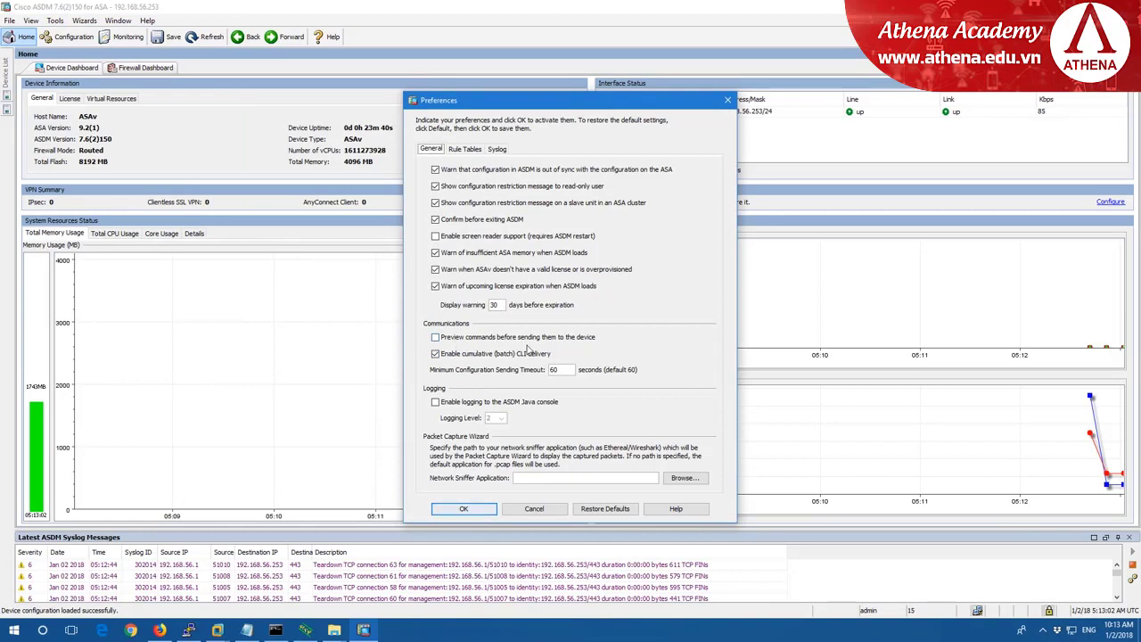
Enable 'Preview commands before sending them to the device' and save the preference.
click(435, 338)
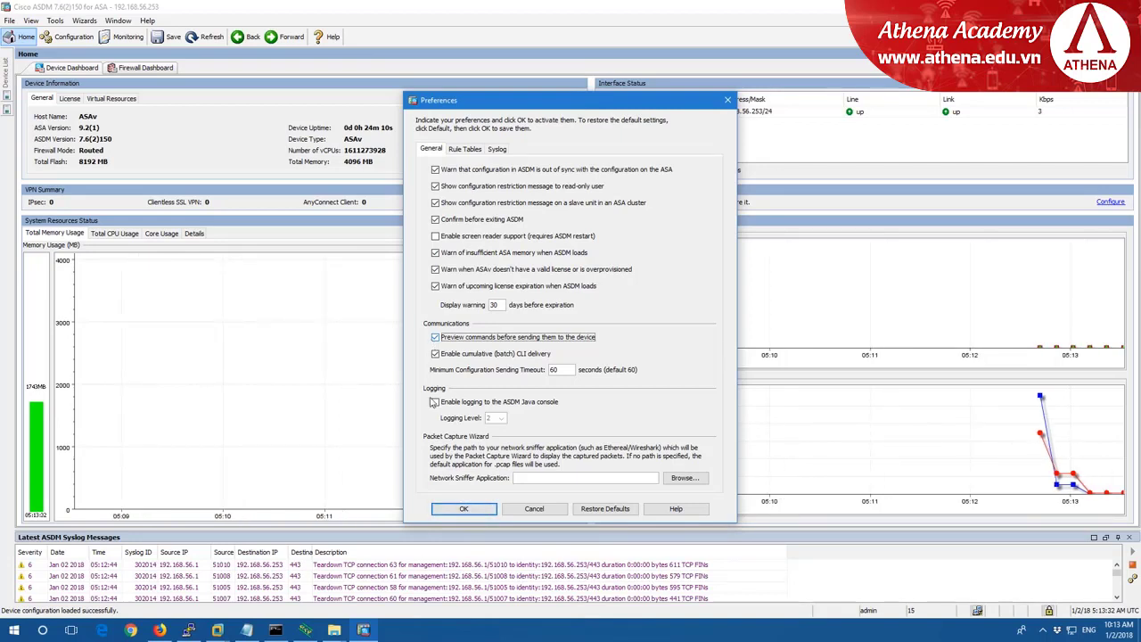
click(464, 508)
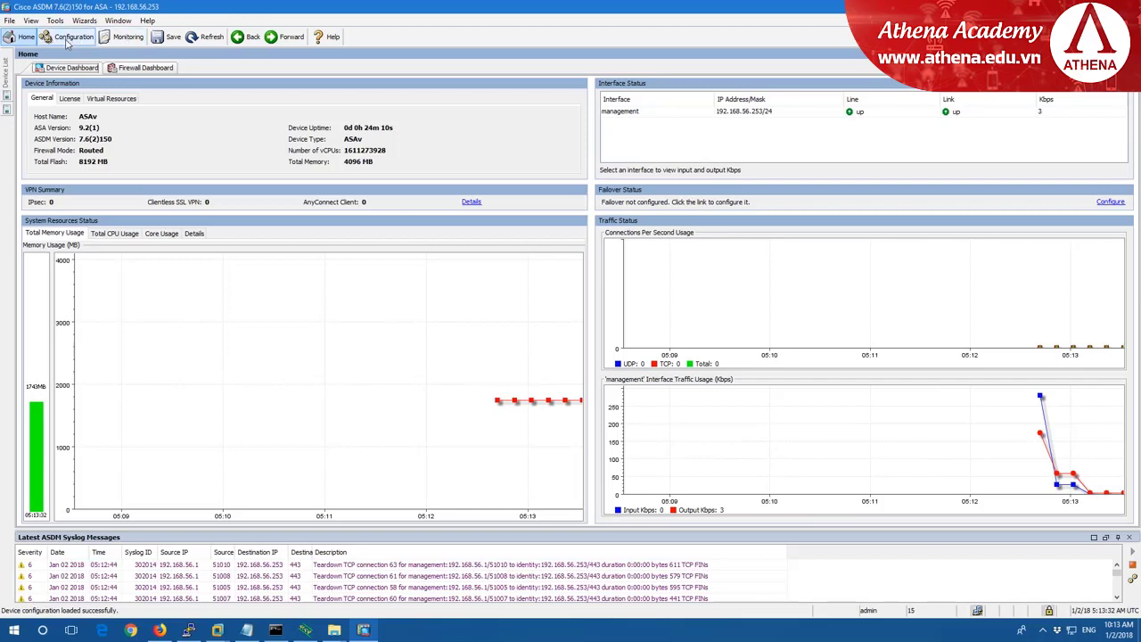
Switch ASDM to the Configuration view, then bring the Notepad ASA lab notes forward.
click(68, 37)
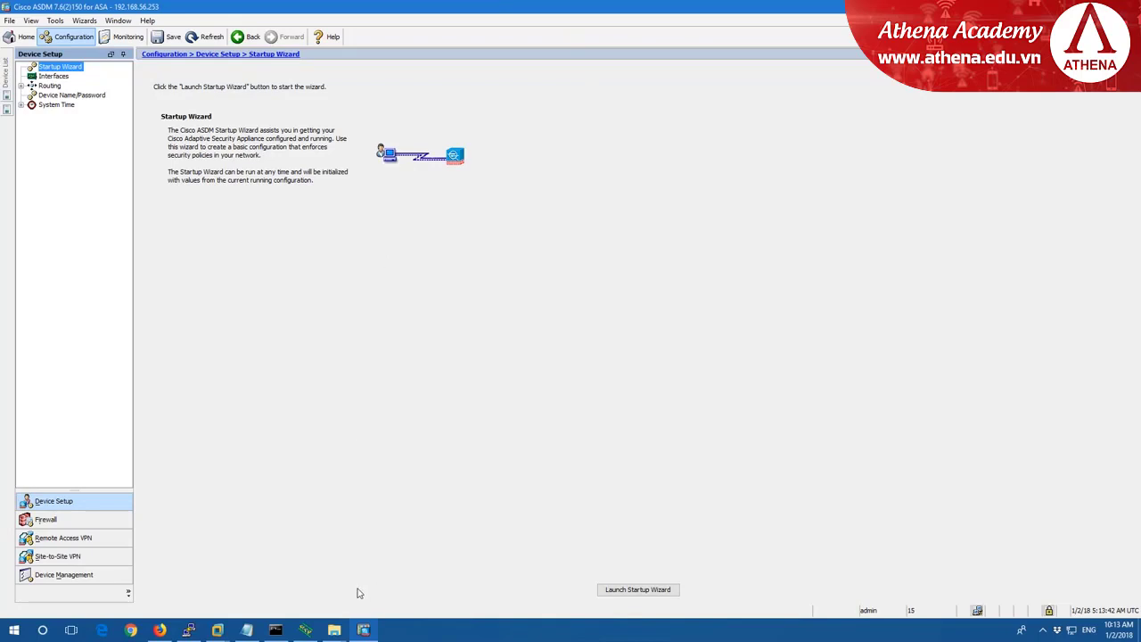
click(247, 629)
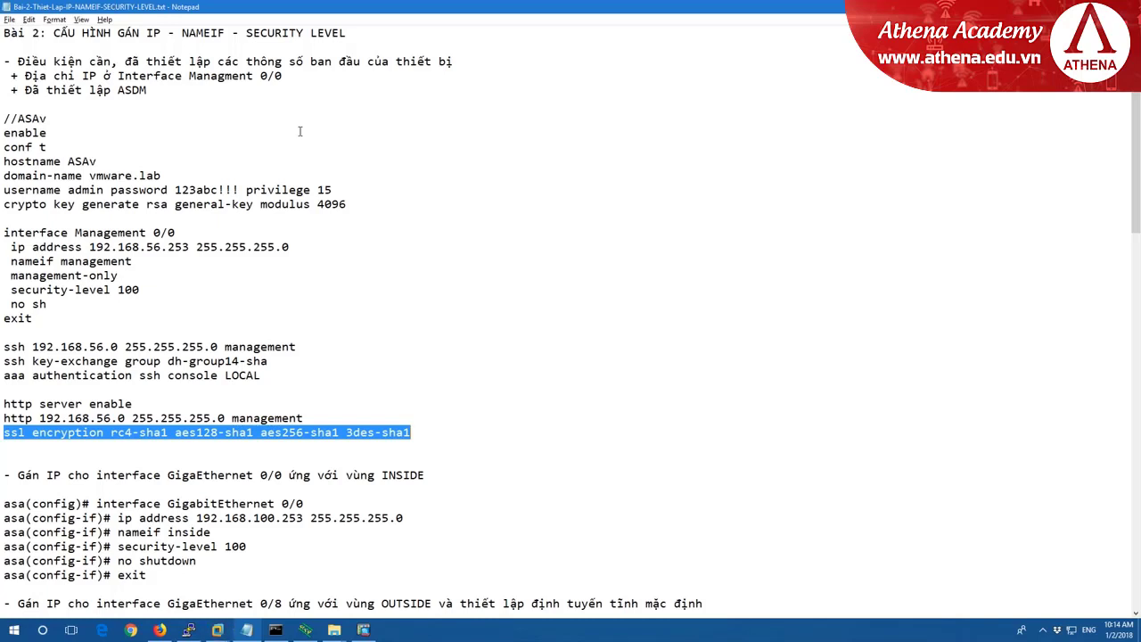
Skim the Notepad lab notes, then switch to the ASAv console in VMware Workstation.
drag(360, 35, 1, 33)
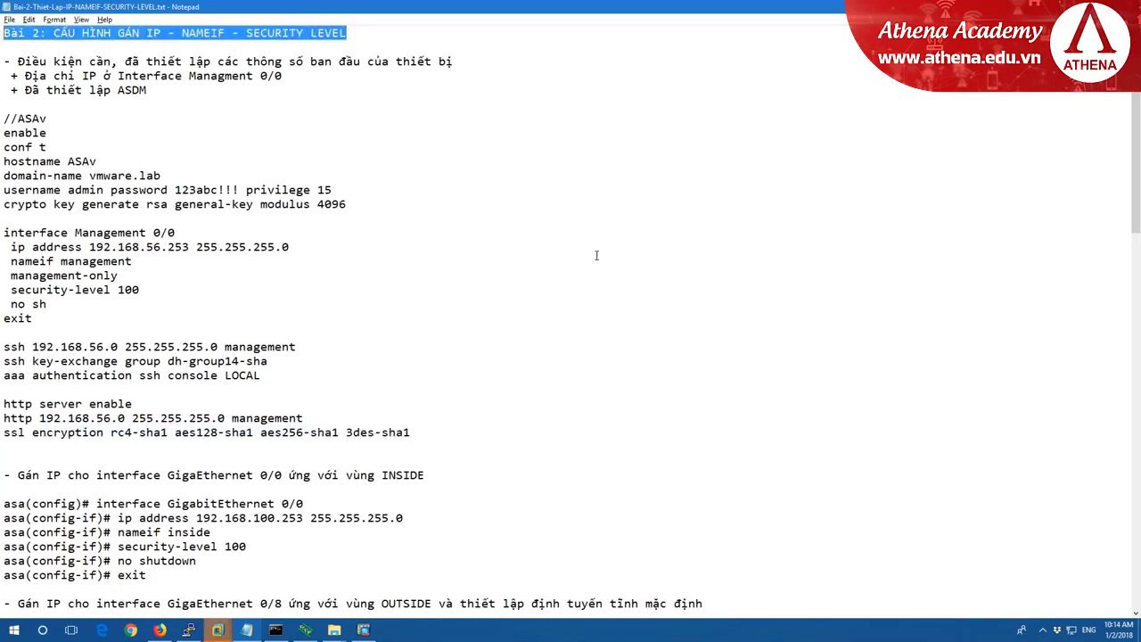
scroll(686, 302, down, 8)
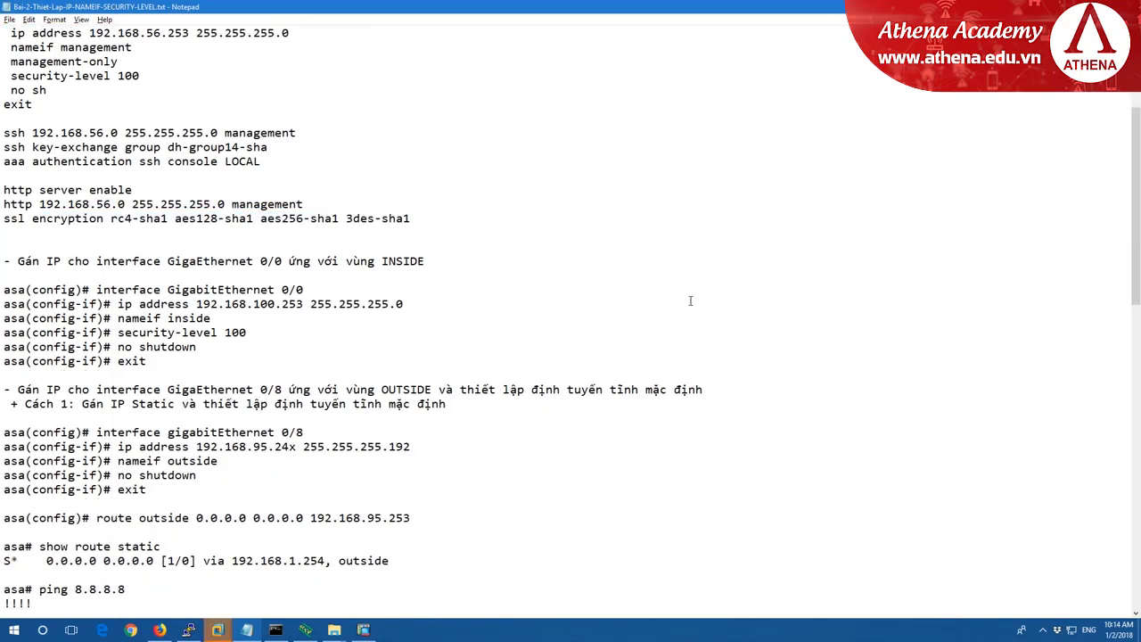
scroll(690, 300, down, 2)
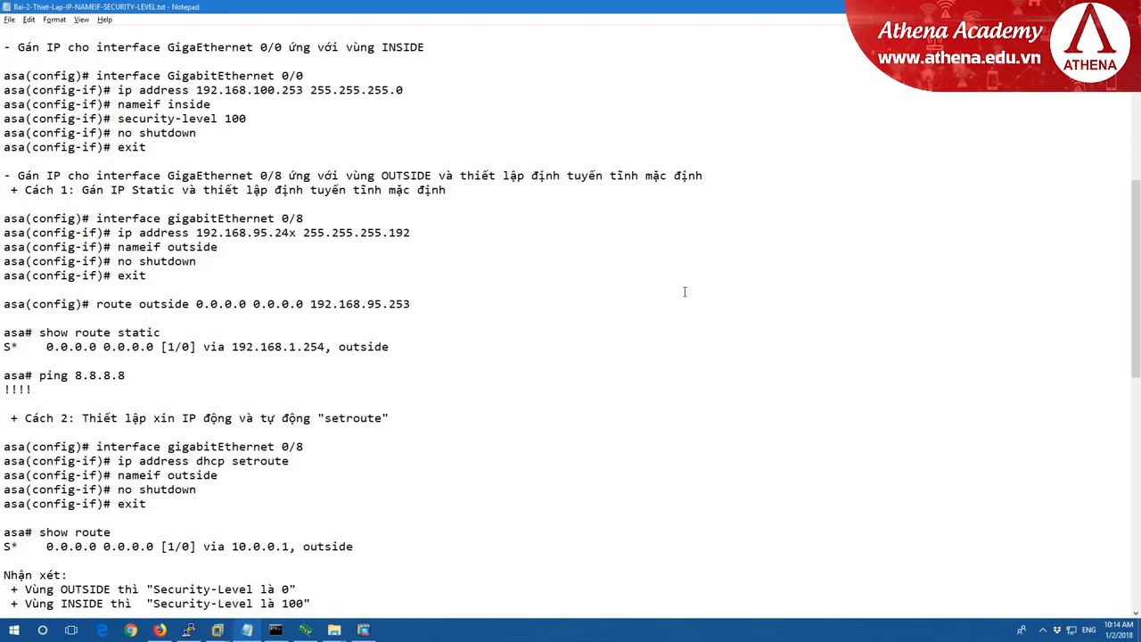
click(246, 630)
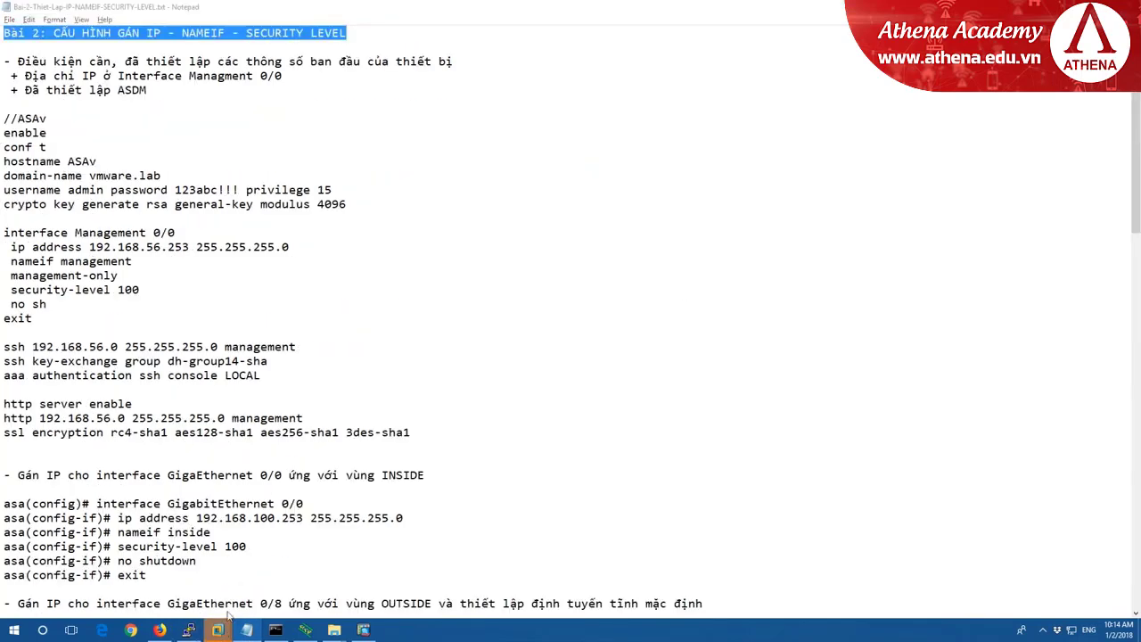
mouse_move(218, 630)
click(233, 555)
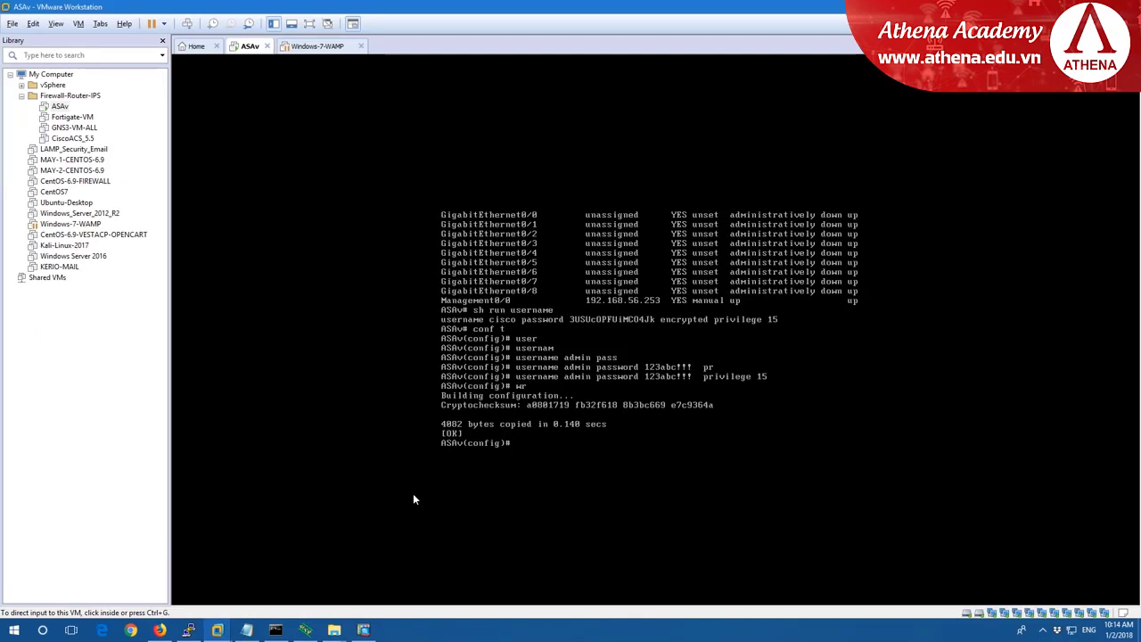
Set the ASAv's Network Adapter 2 to Custom: VMnet2 and save the settings.
right_click(246, 52)
click(325, 205)
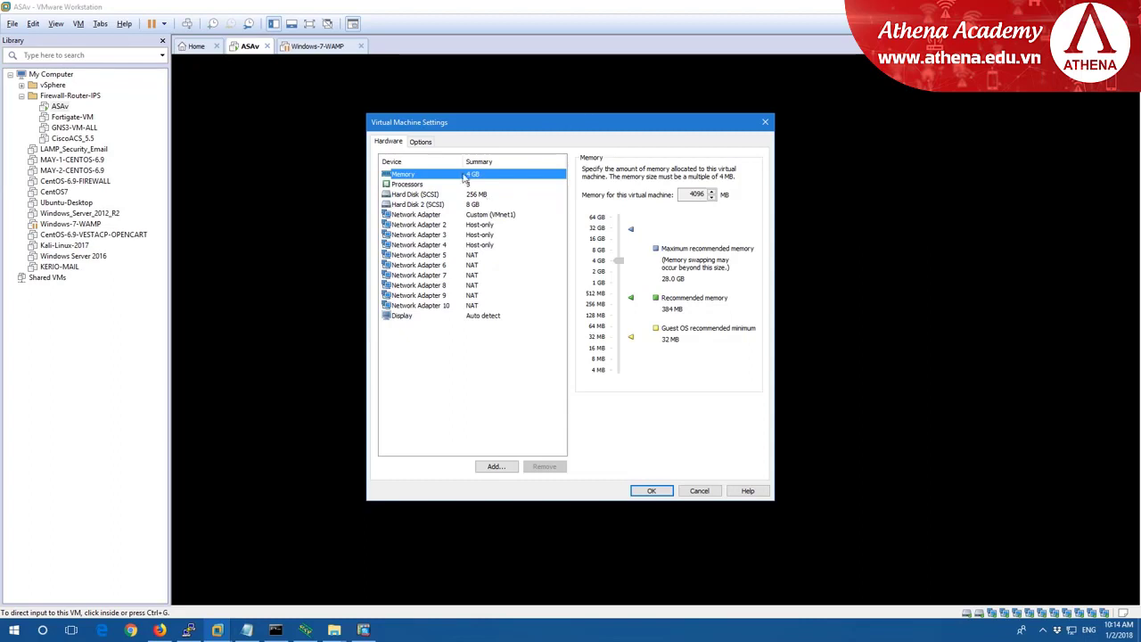
click(413, 224)
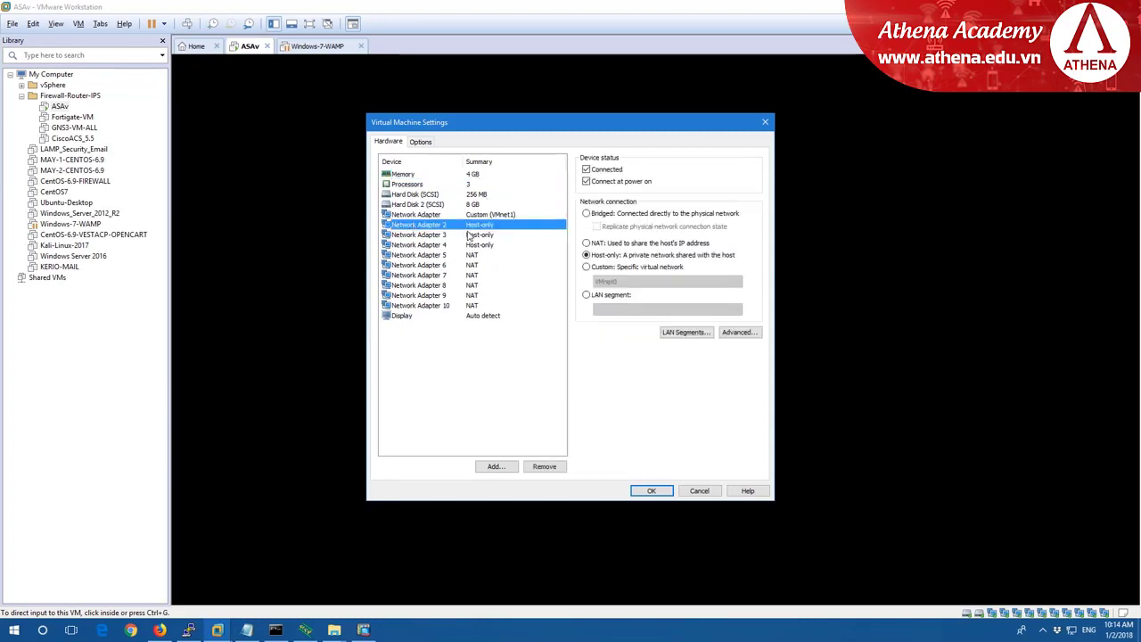
click(604, 267)
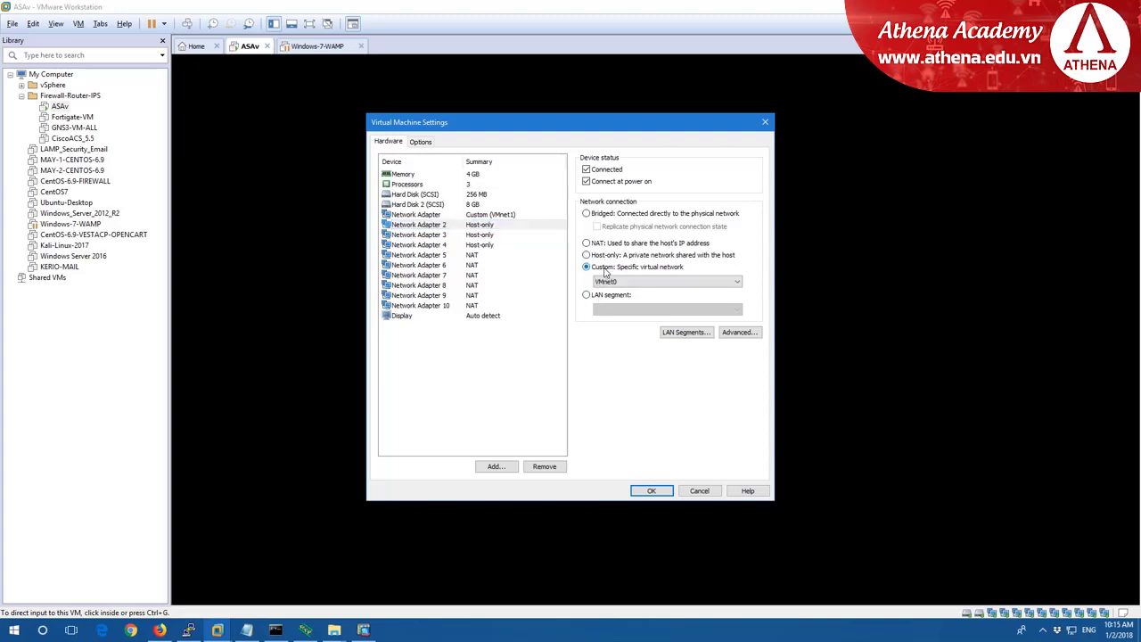
click(611, 282)
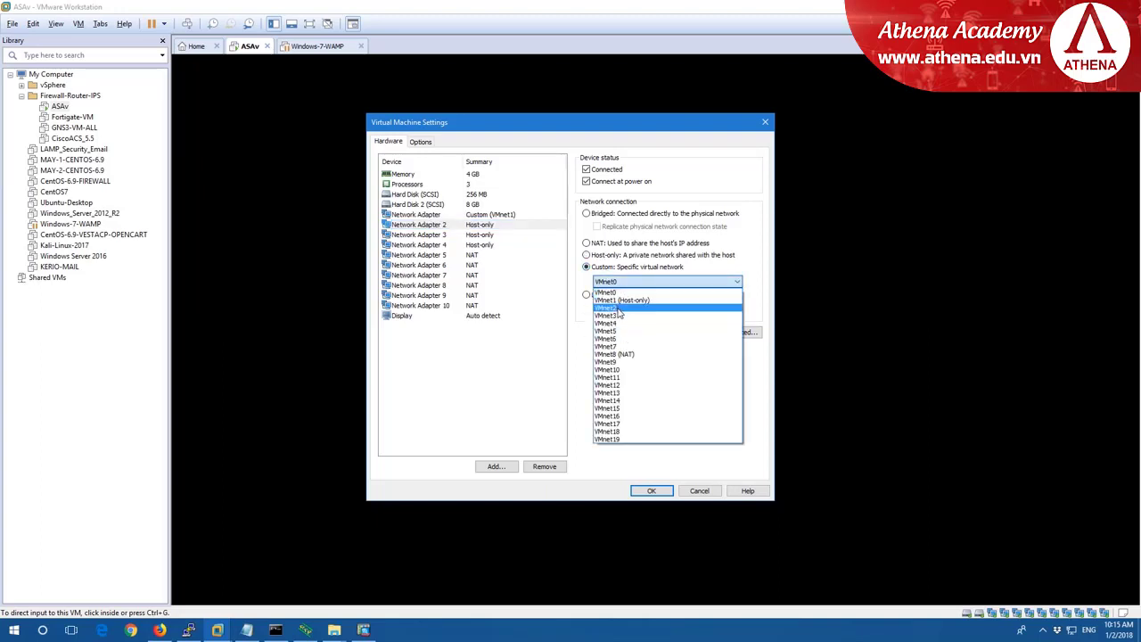
click(618, 310)
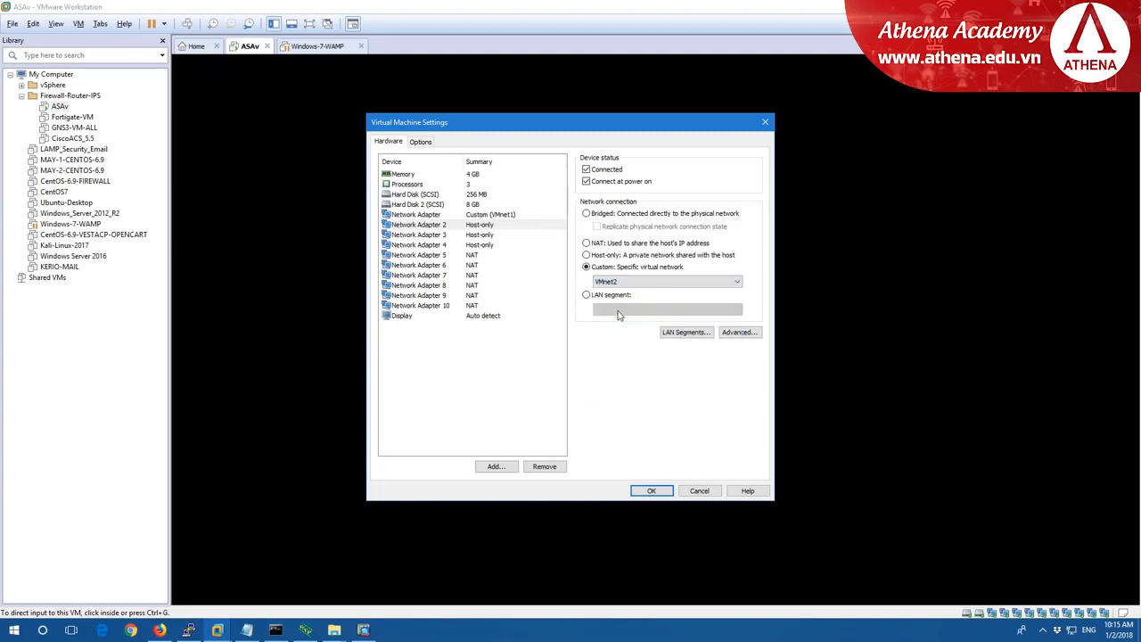
click(651, 490)
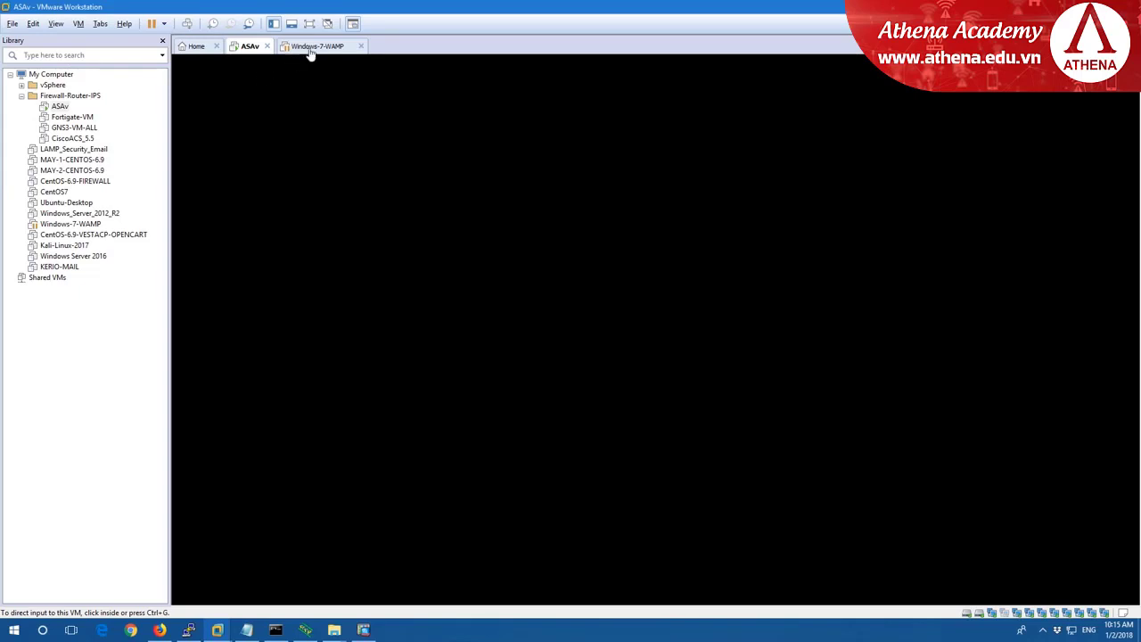
click(311, 49)
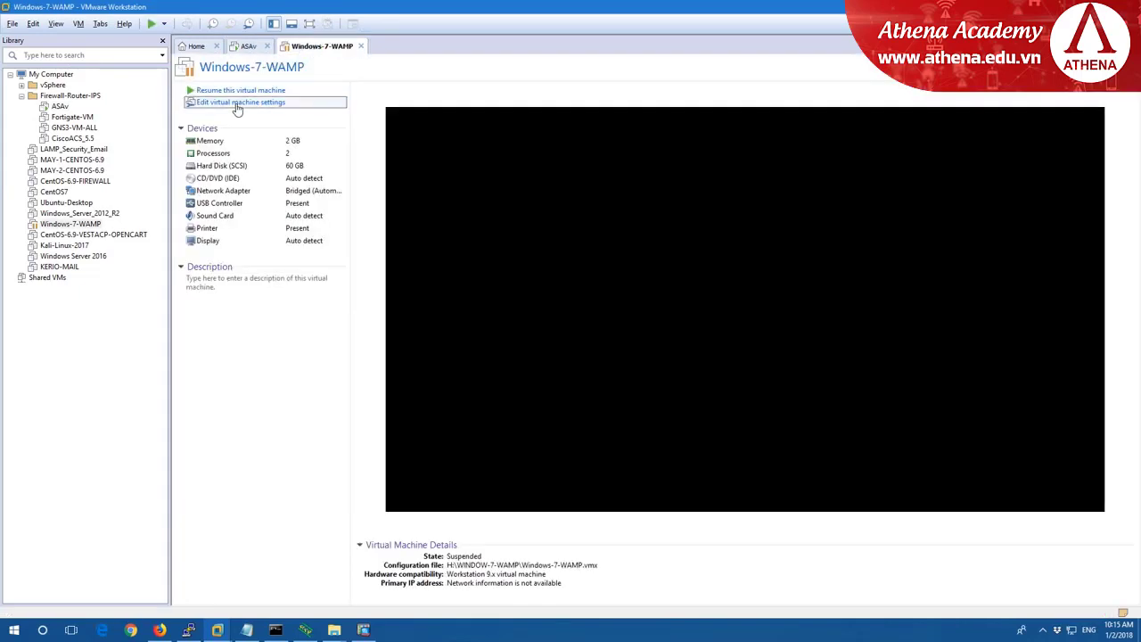
click(237, 103)
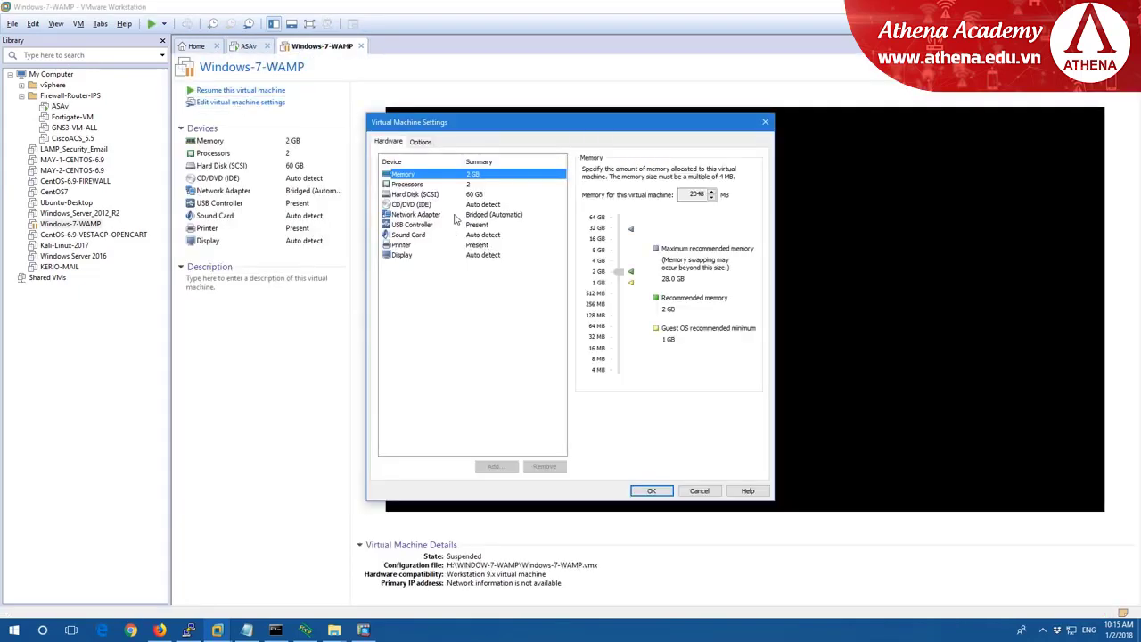
click(455, 217)
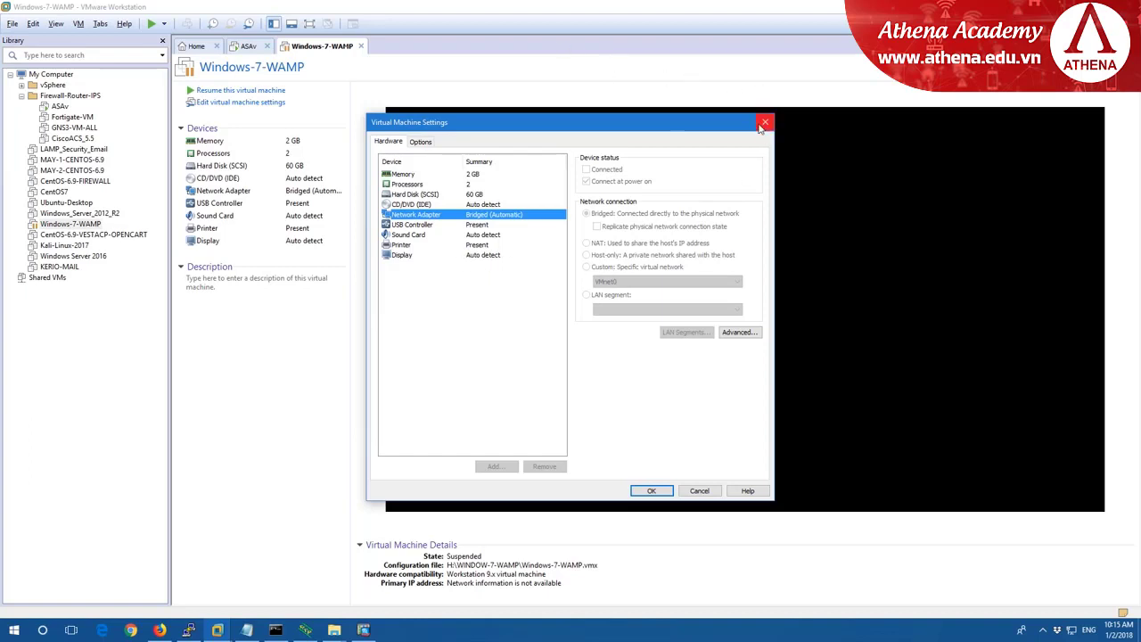
click(763, 123)
click(251, 49)
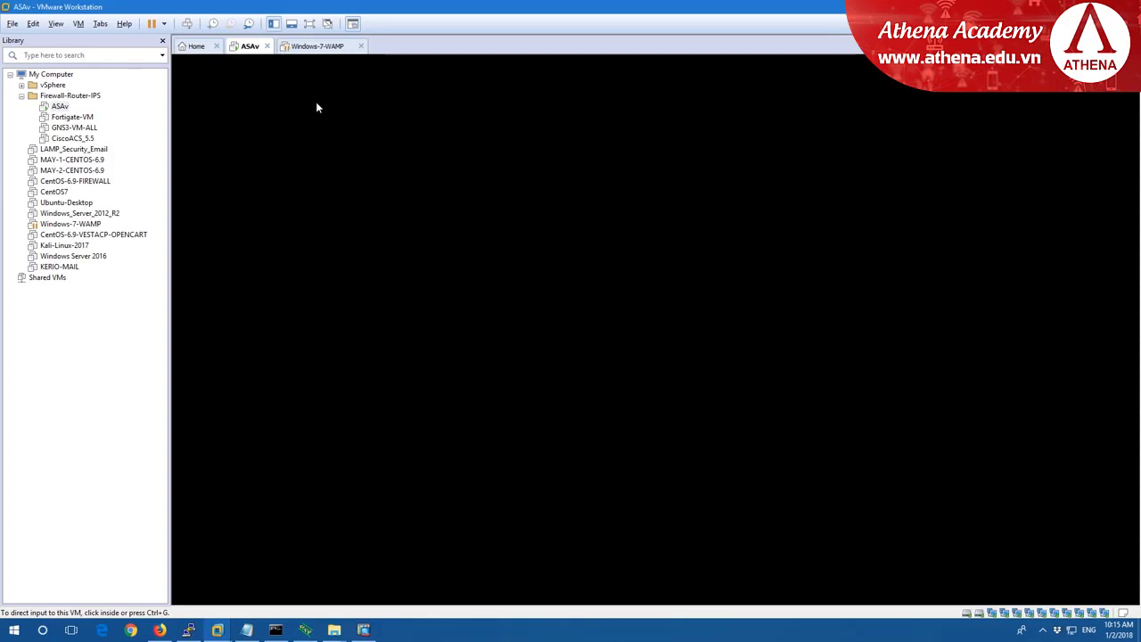
Switch the ASAv's Network Adapter 2 to LAN segment and delete all old global LAN segments.
right_click(245, 54)
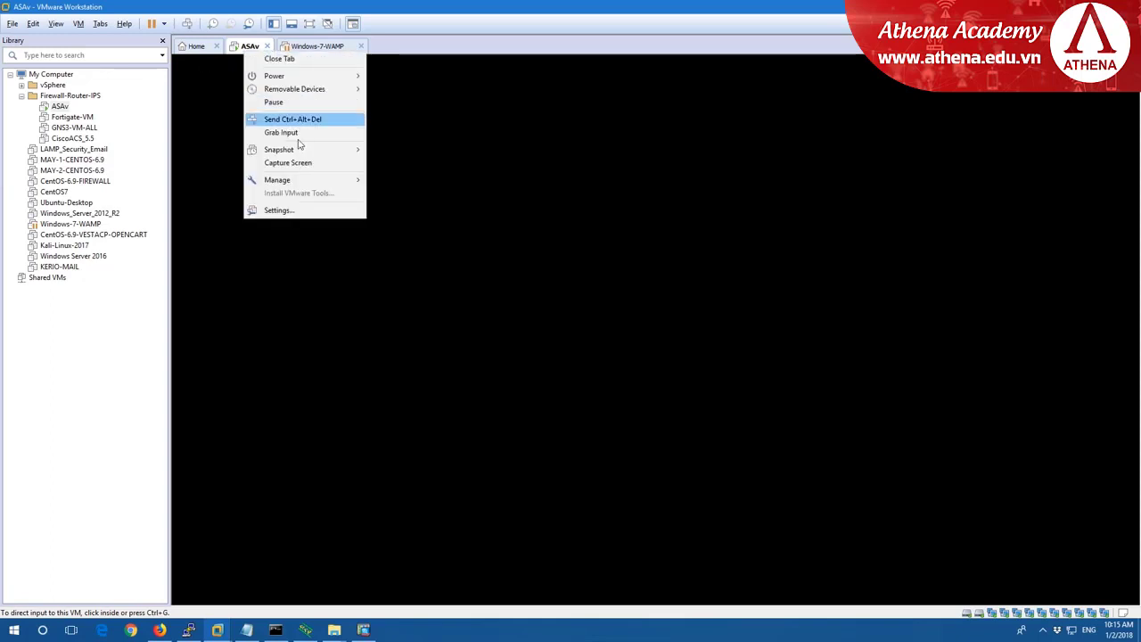
click(294, 210)
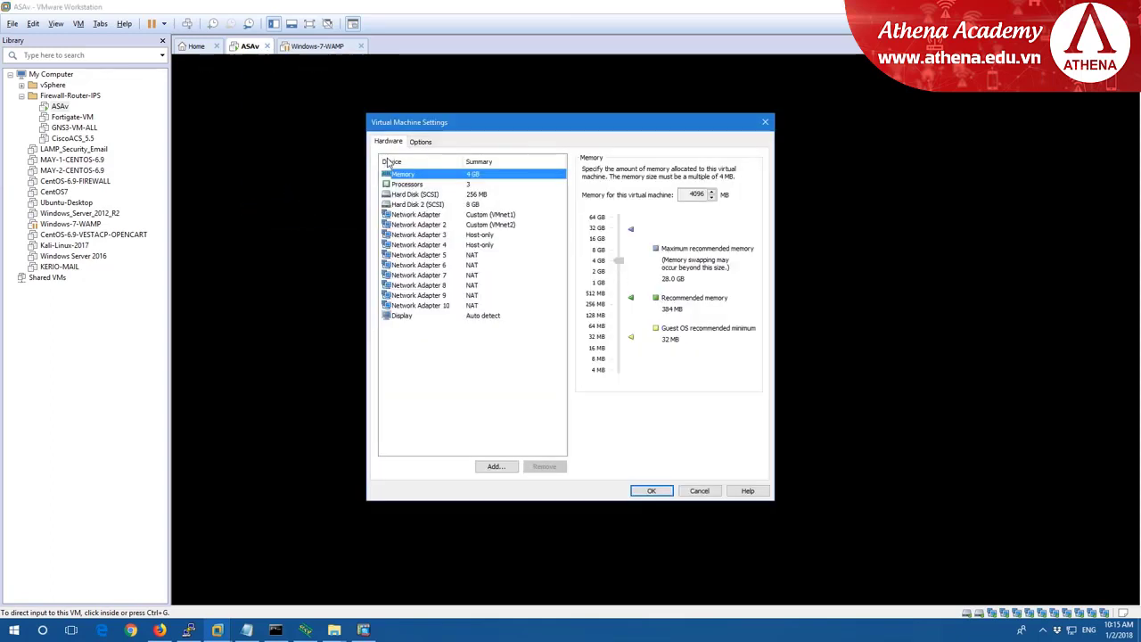
click(478, 225)
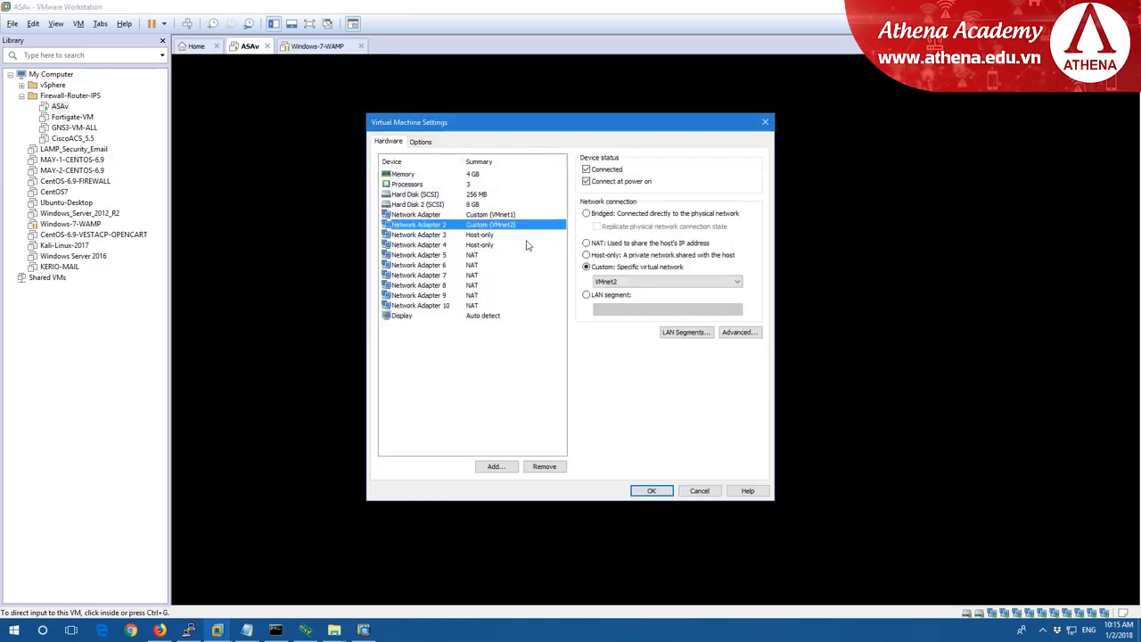
click(598, 297)
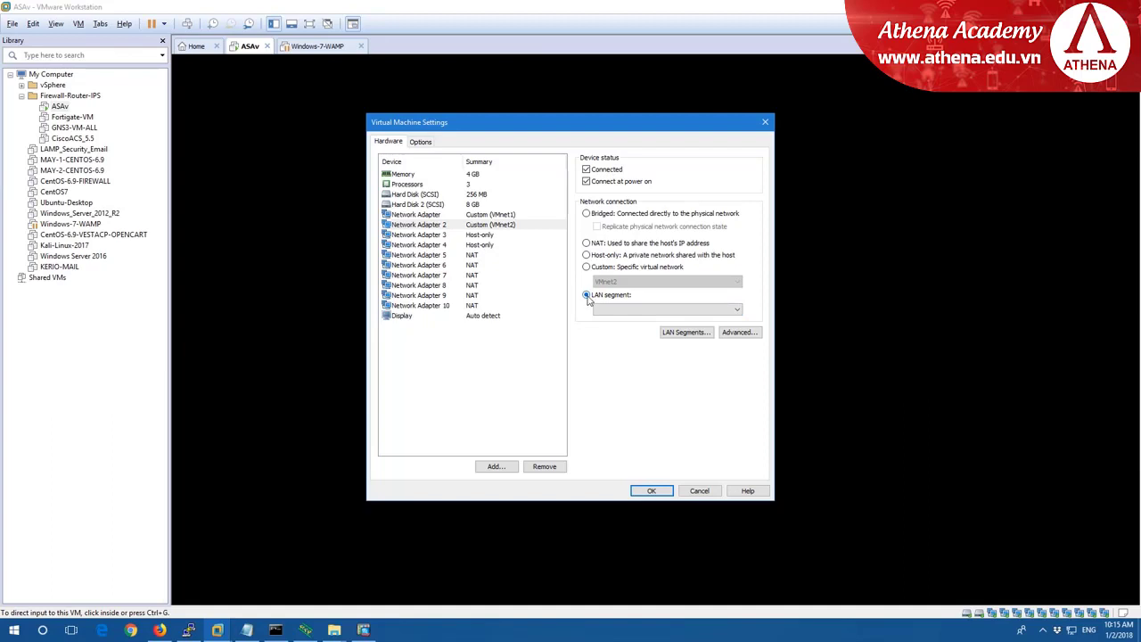
click(683, 334)
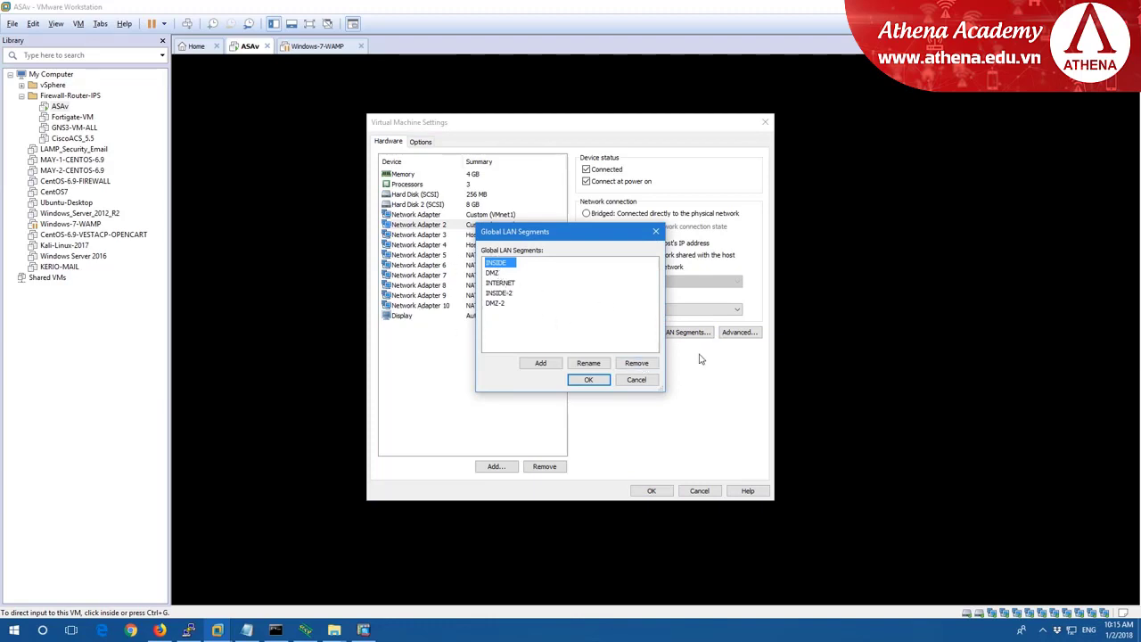
click(645, 365)
click(645, 365)
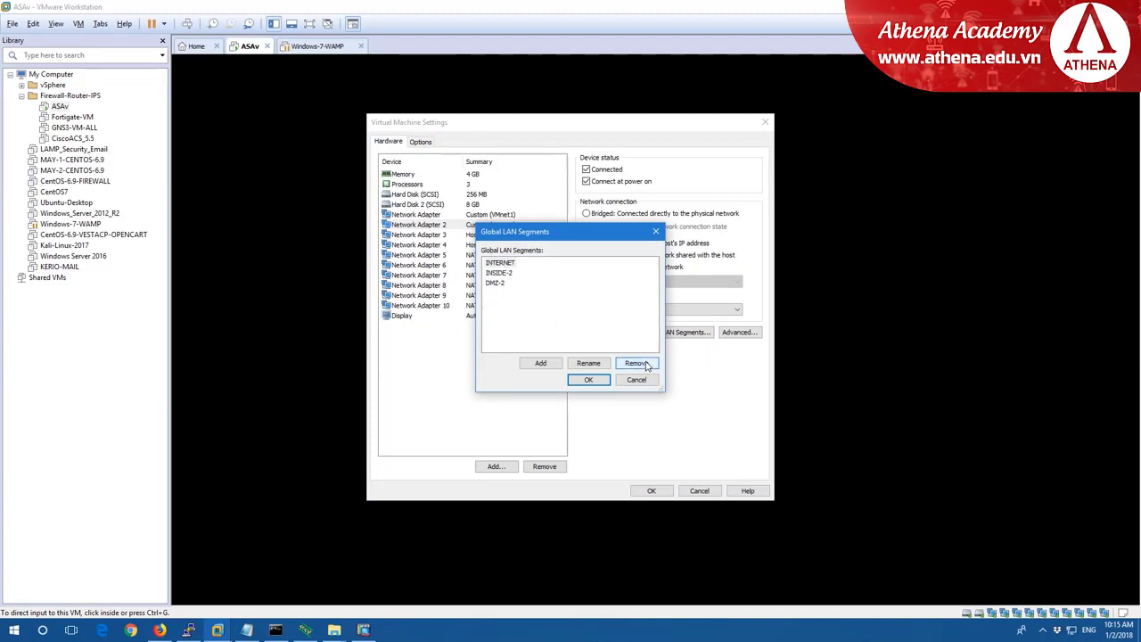
click(646, 365)
click(645, 366)
click(646, 366)
click(584, 379)
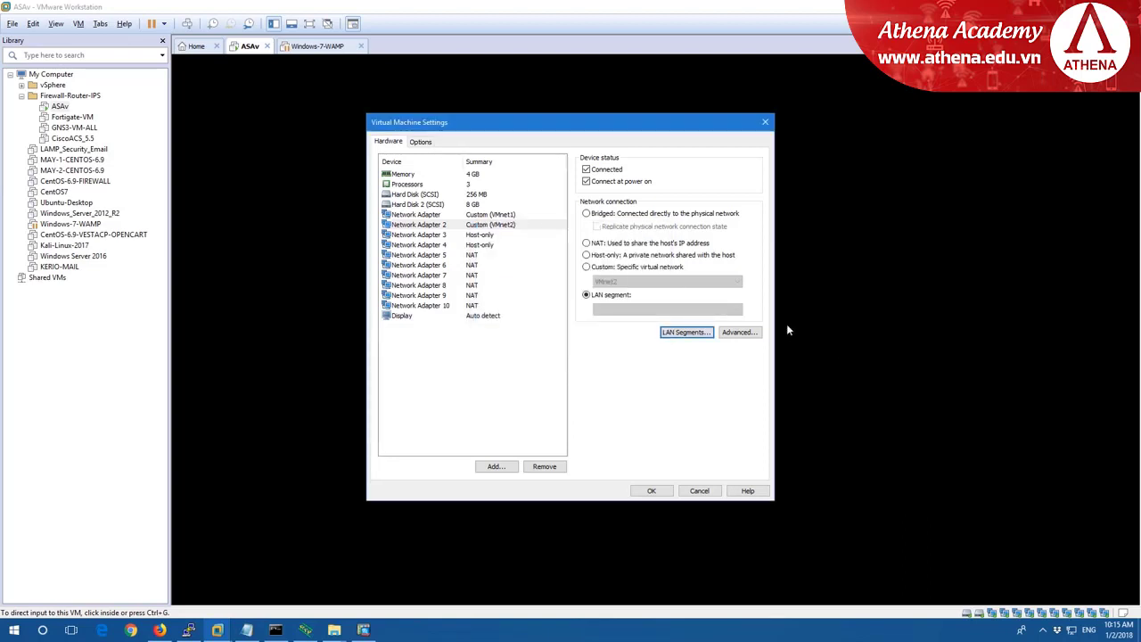
Create a new global LAN segment named INSIDE.
click(678, 335)
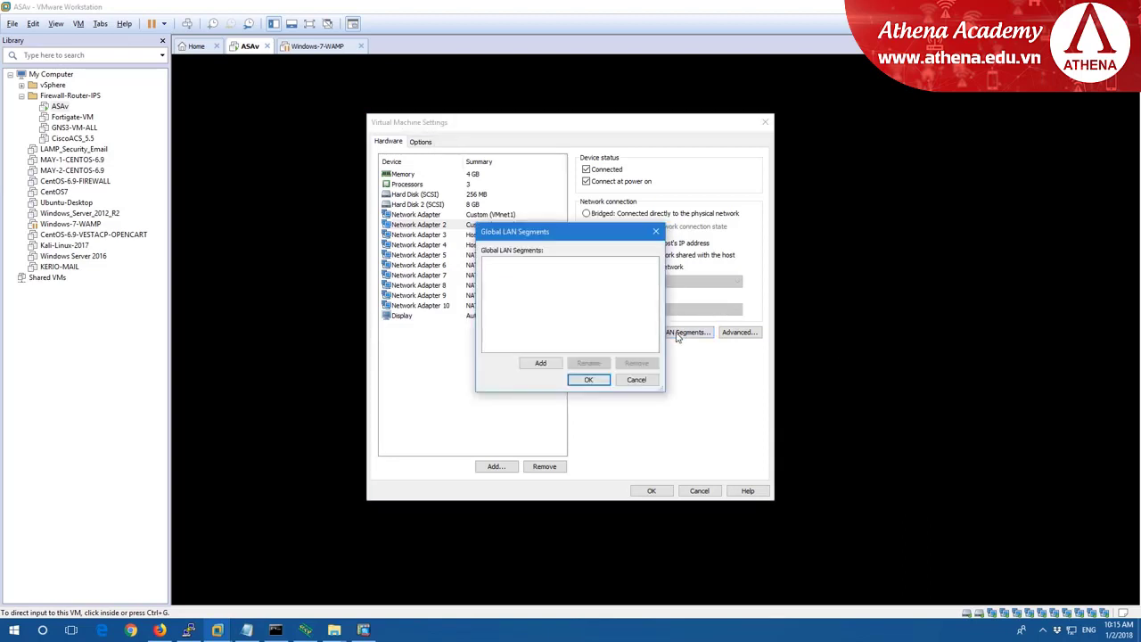
click(555, 364)
text(IN)
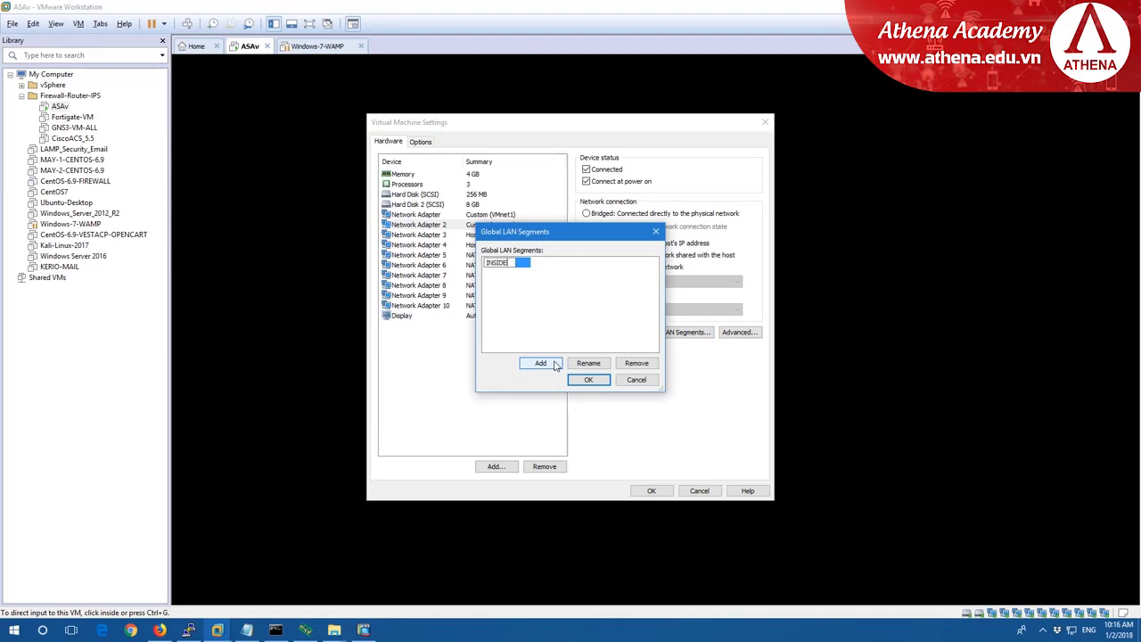
text(SIDE)
click(586, 379)
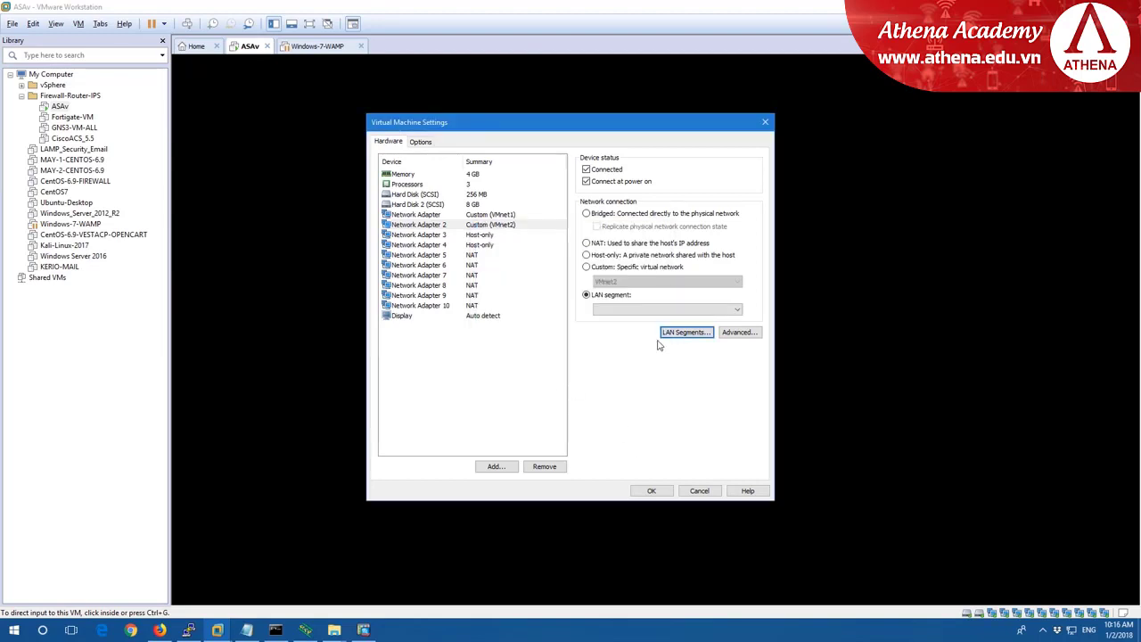
Attach Network Adapter 2 to the INSIDE segment and save the ASAv settings.
click(691, 311)
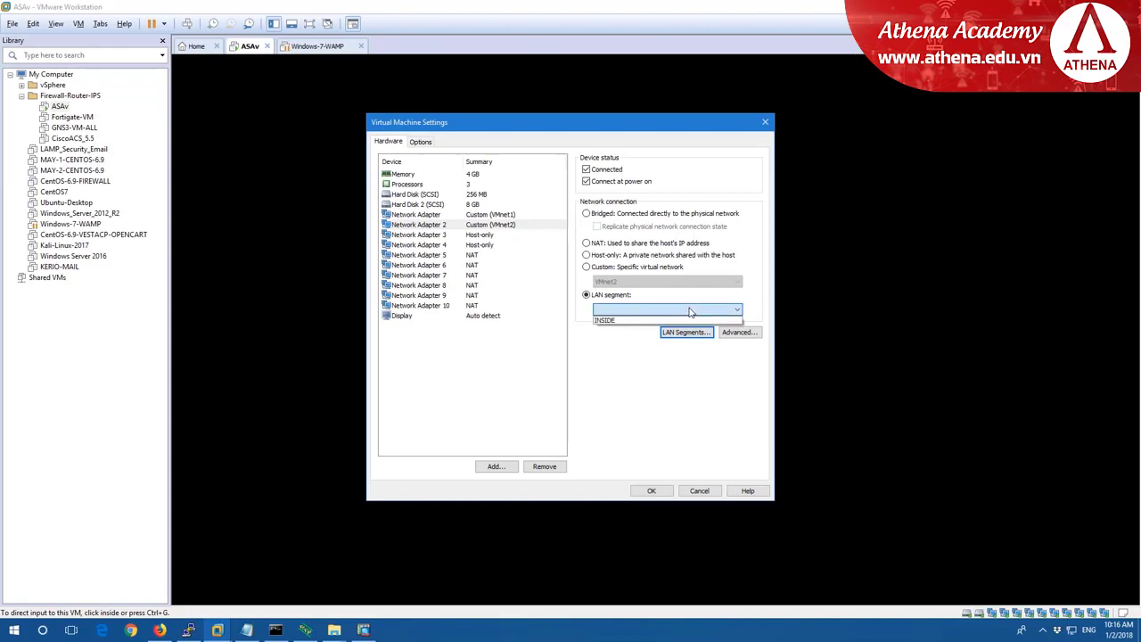
click(497, 219)
click(618, 310)
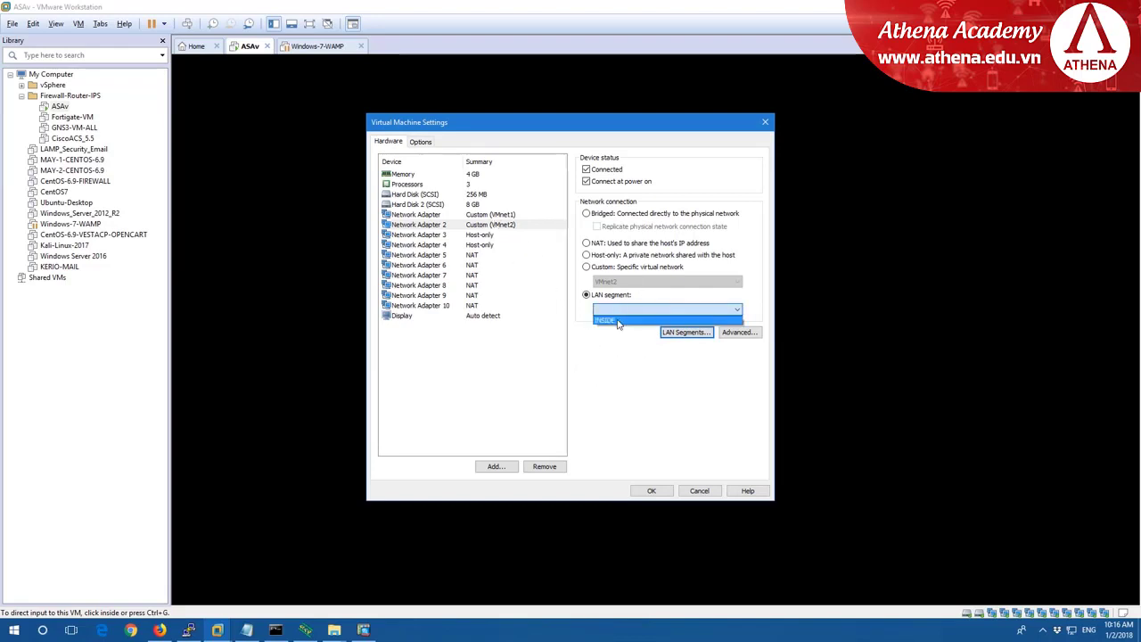
click(618, 323)
click(659, 490)
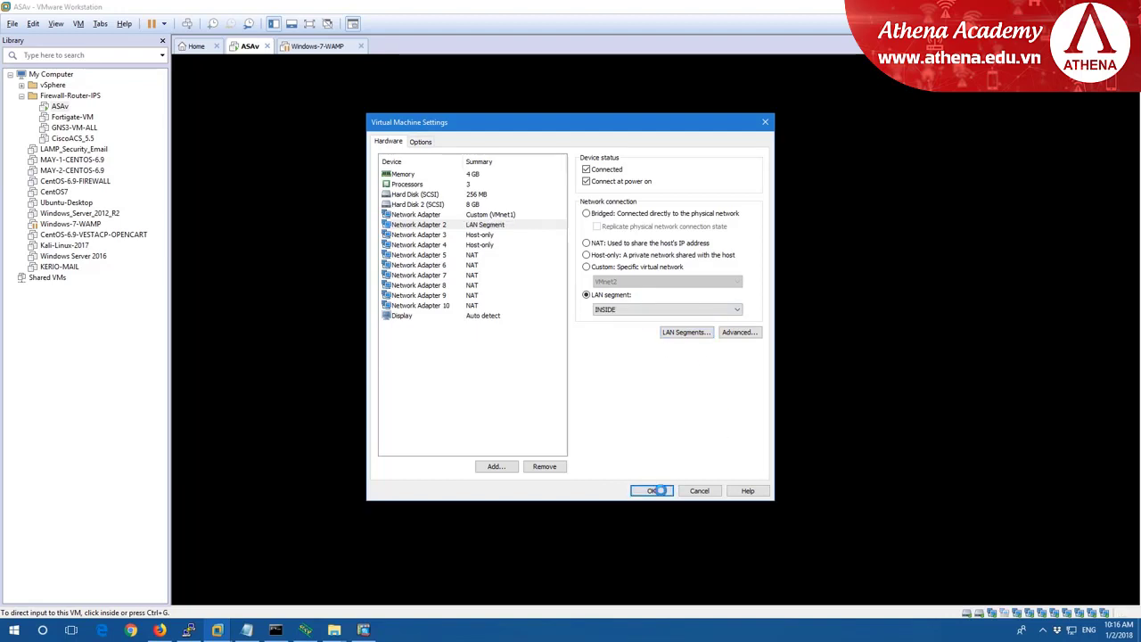
right_click(236, 47)
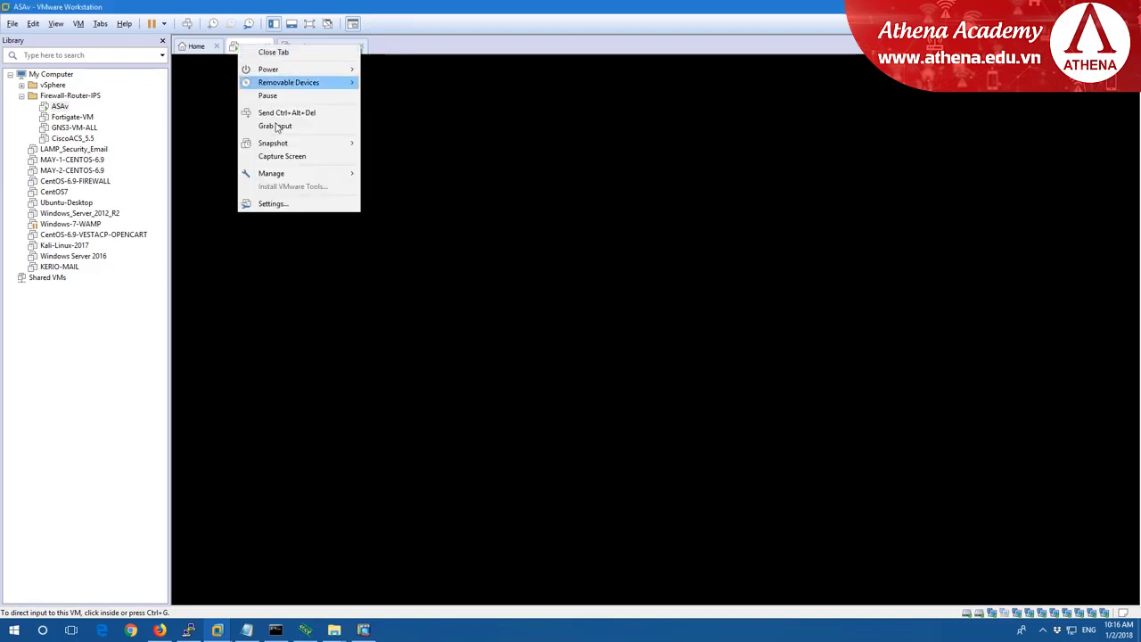
Tick Connected for the ASAv's Network Adapter 2 on INSIDE and save.
click(287, 201)
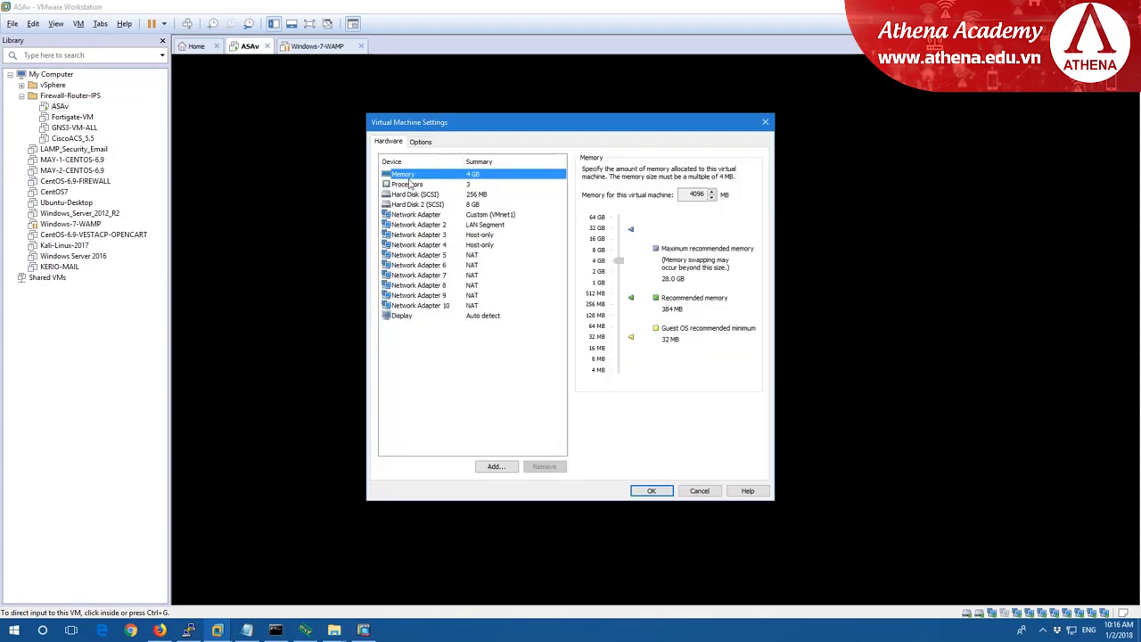
click(486, 224)
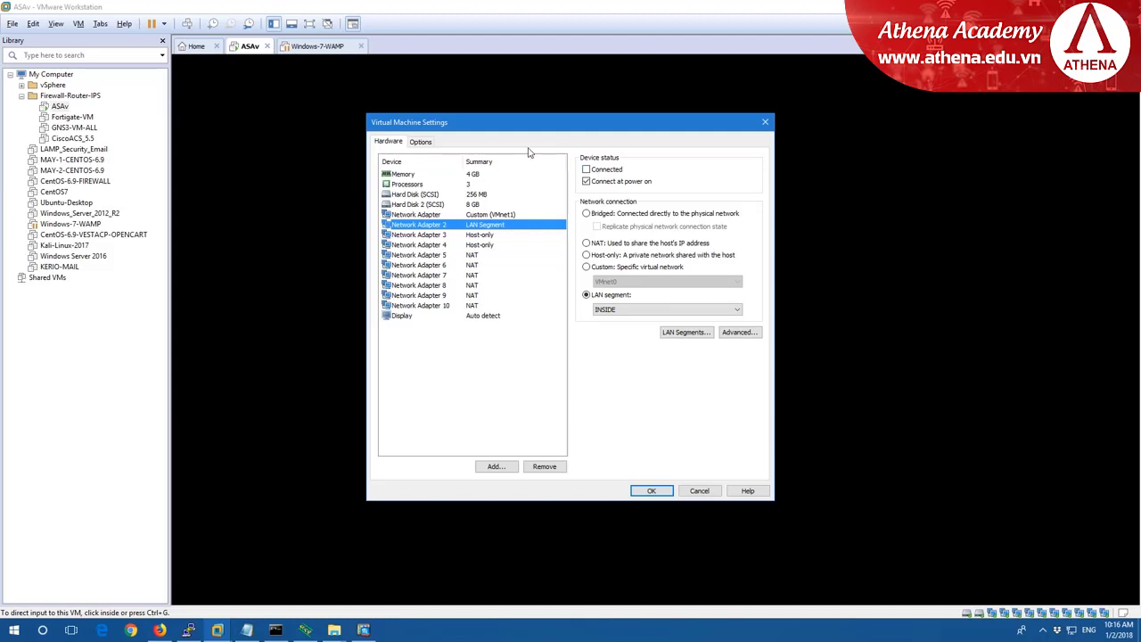
click(587, 169)
click(651, 491)
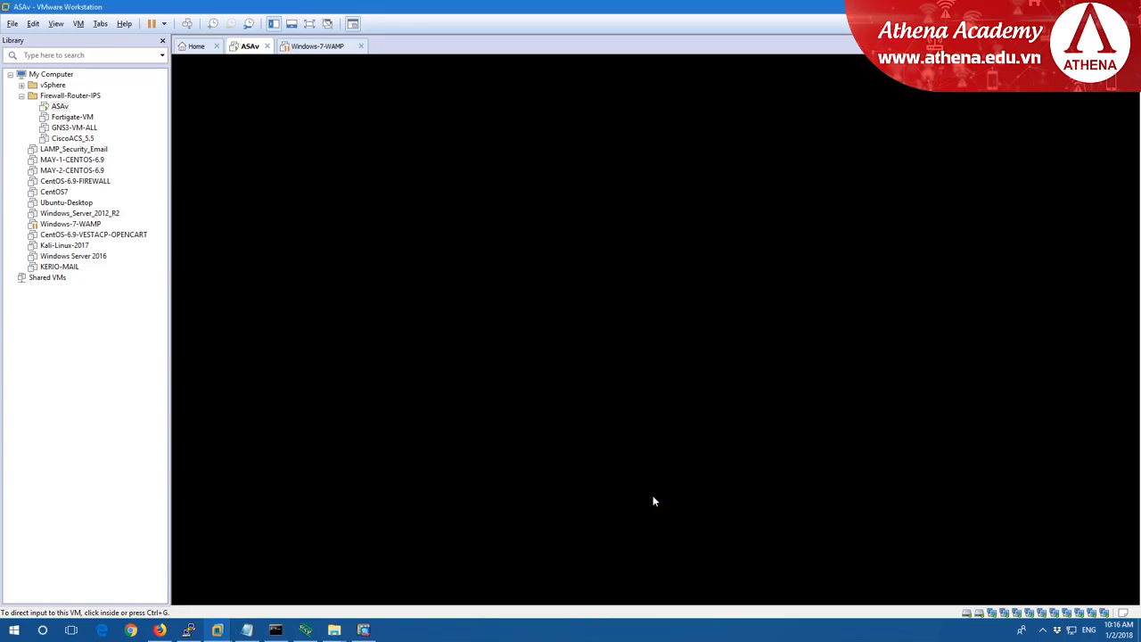
Resume the suspended Windows-7-WAMP machine, dismissing the removable devices notice.
click(313, 46)
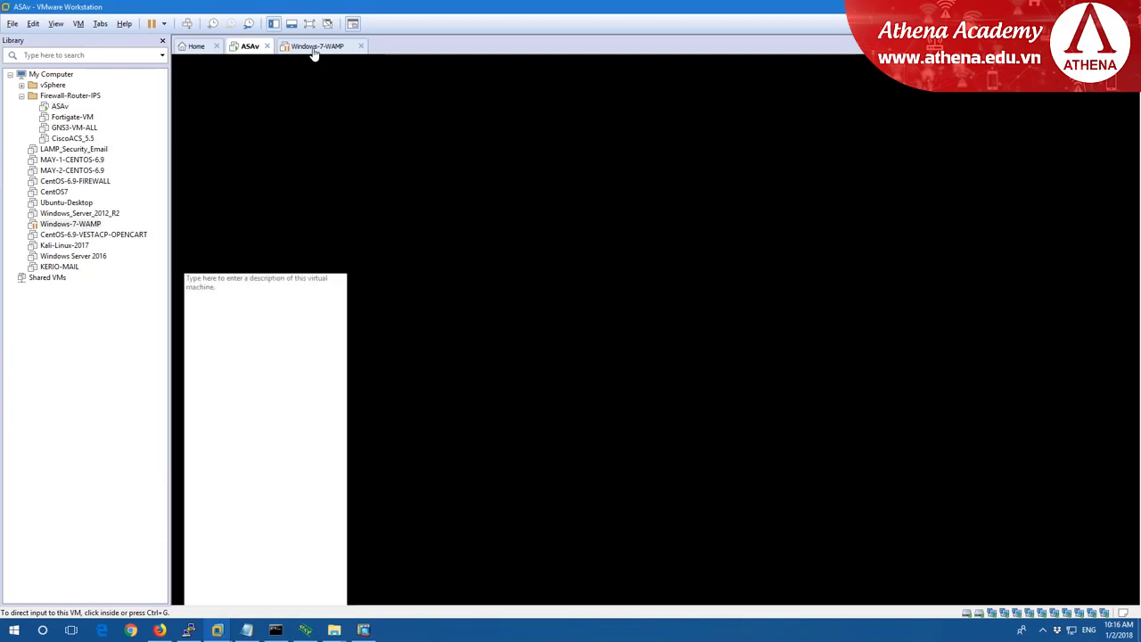
click(252, 90)
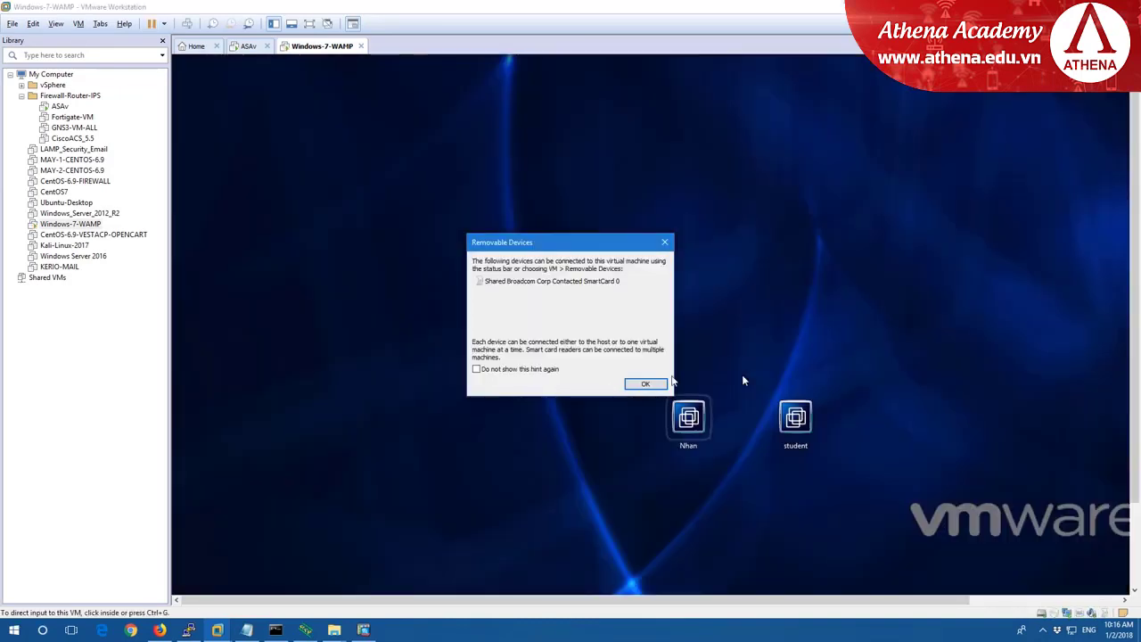
click(656, 388)
Connect Windows-7-WAMP's network adapter to the INSIDE LAN segment and save.
right_click(337, 50)
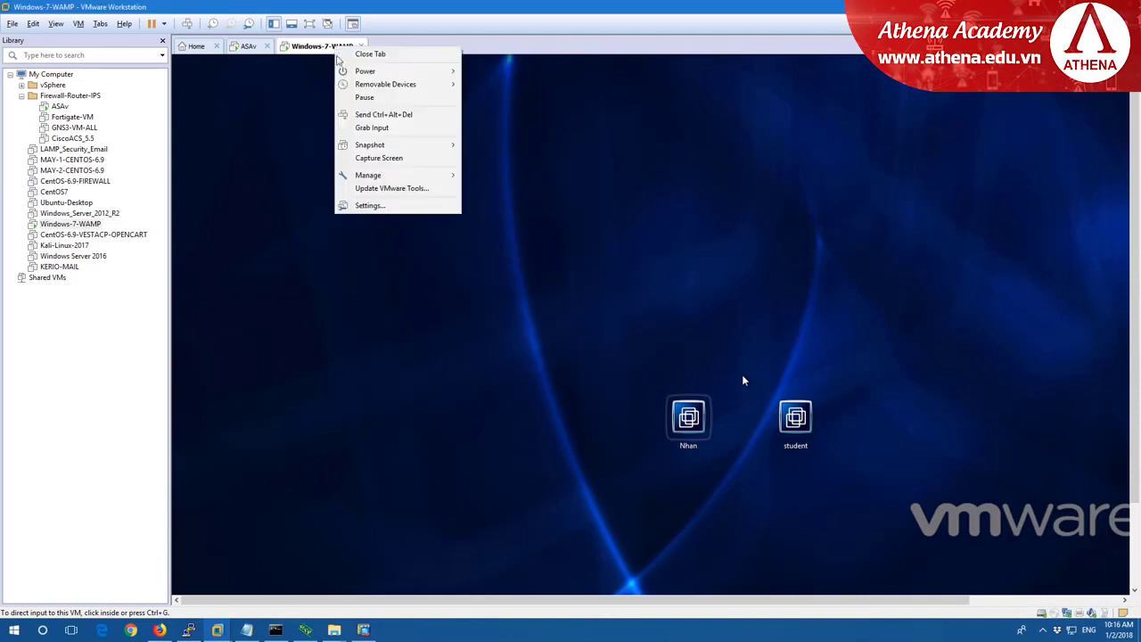
click(373, 205)
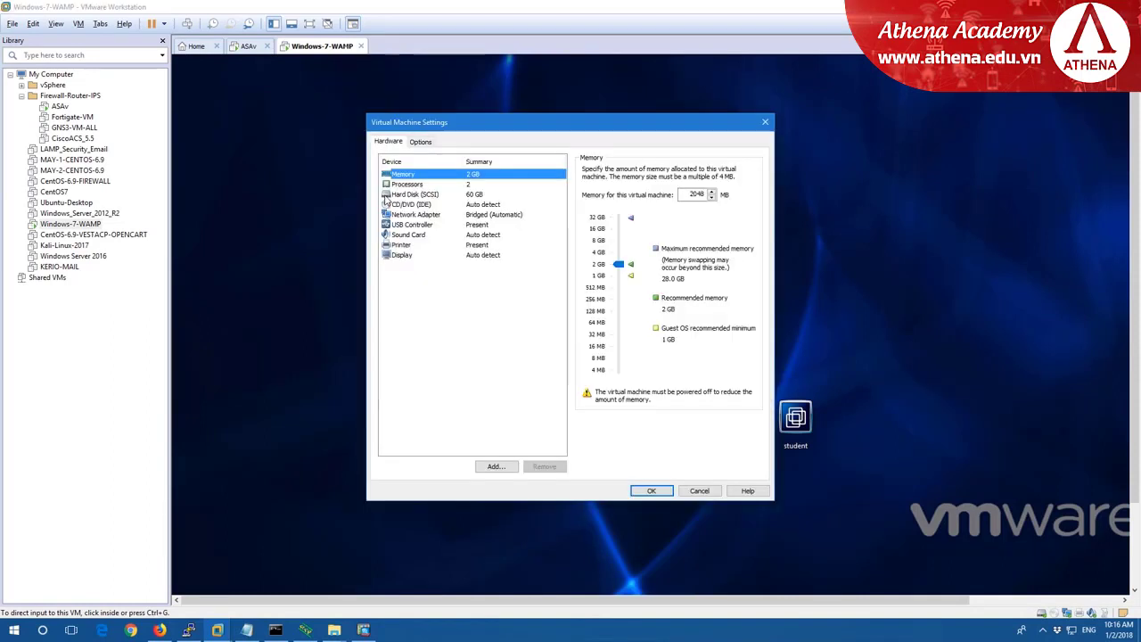
click(479, 215)
click(615, 295)
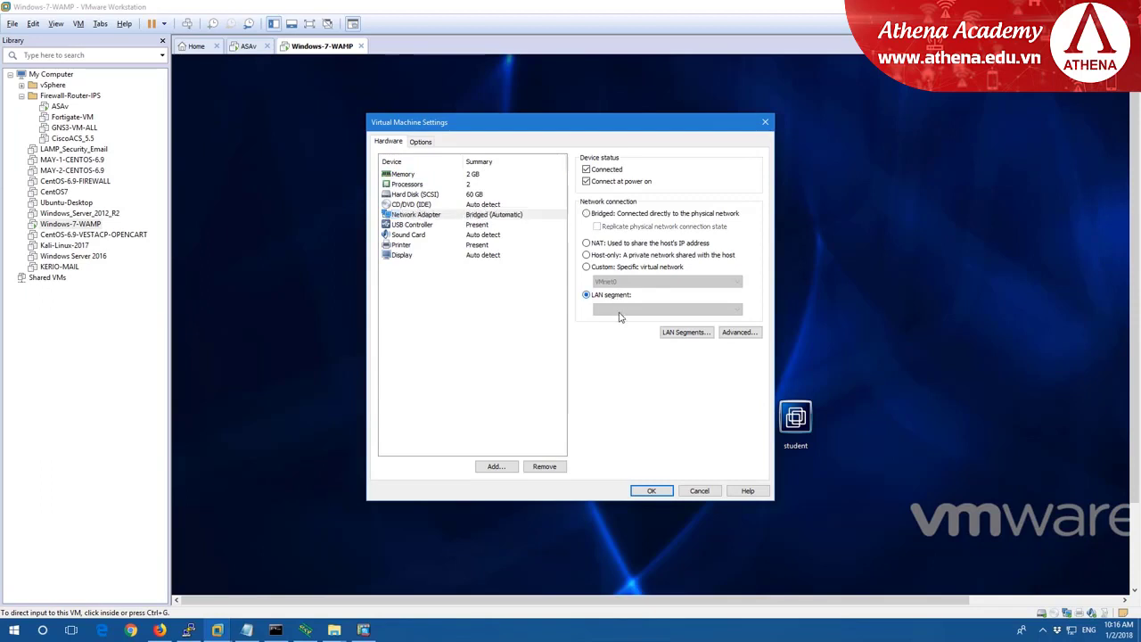
click(622, 309)
click(622, 320)
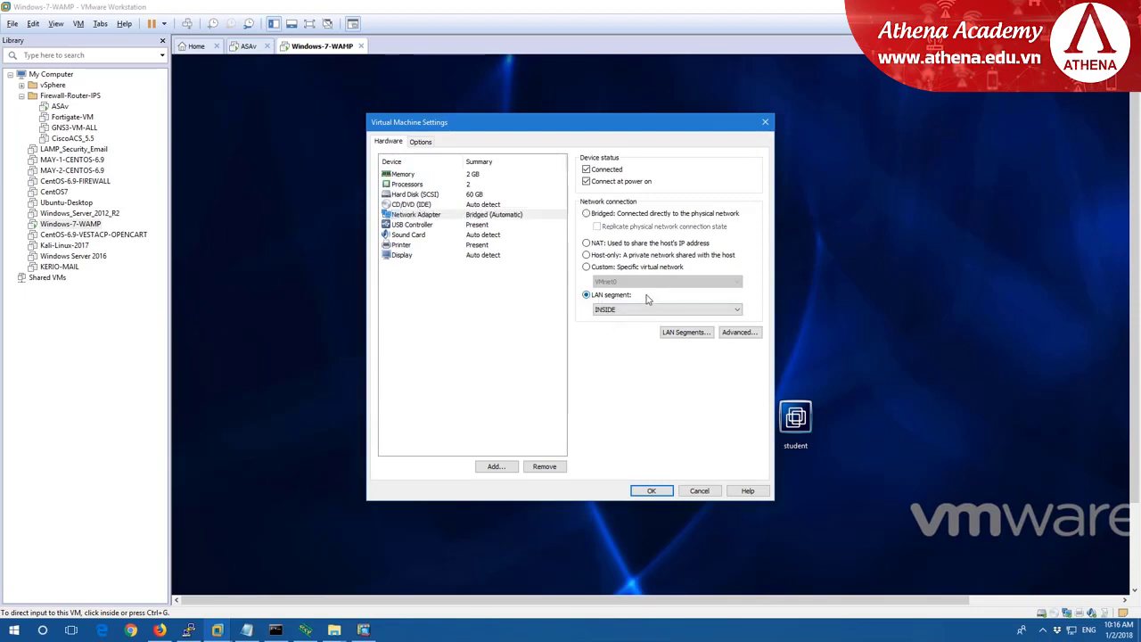
click(652, 491)
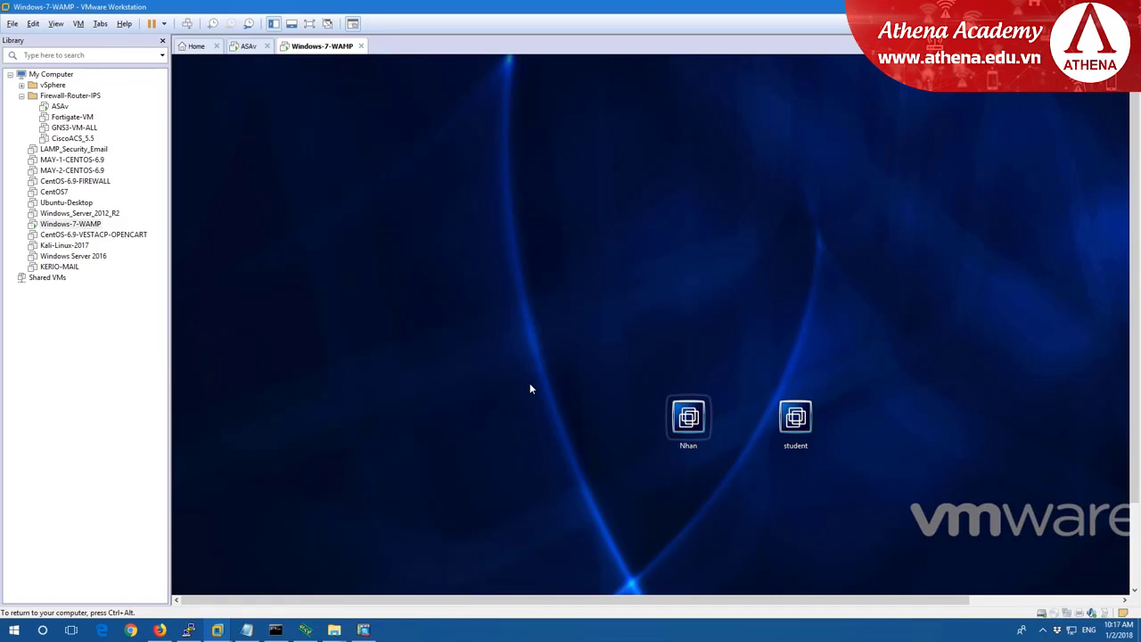
click(249, 46)
Bring up the Notepad lab notes and scroll to the GigabitEthernet 0/0 INSIDE section.
click(246, 627)
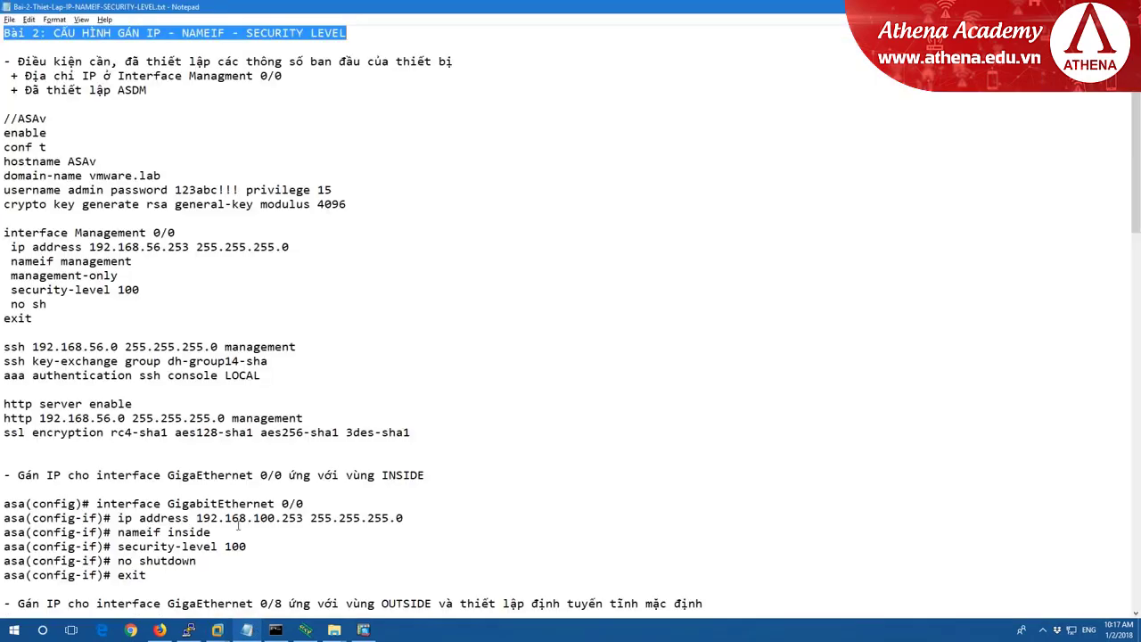
scroll(400, 428, down, 2)
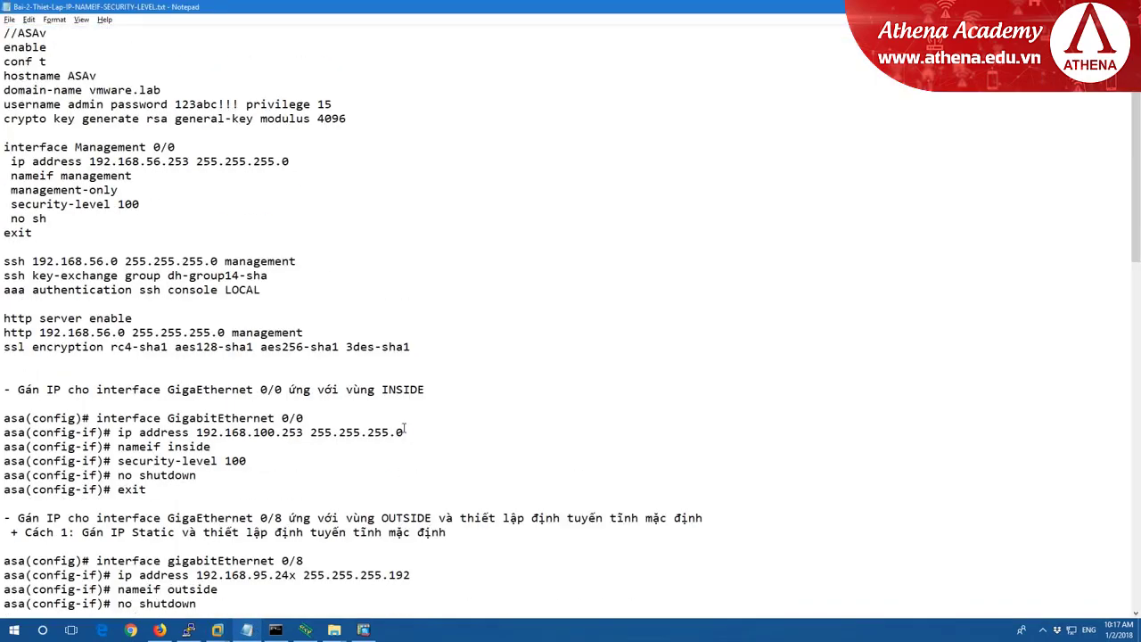
scroll(403, 429, up, 1)
scroll(406, 431, down, 3)
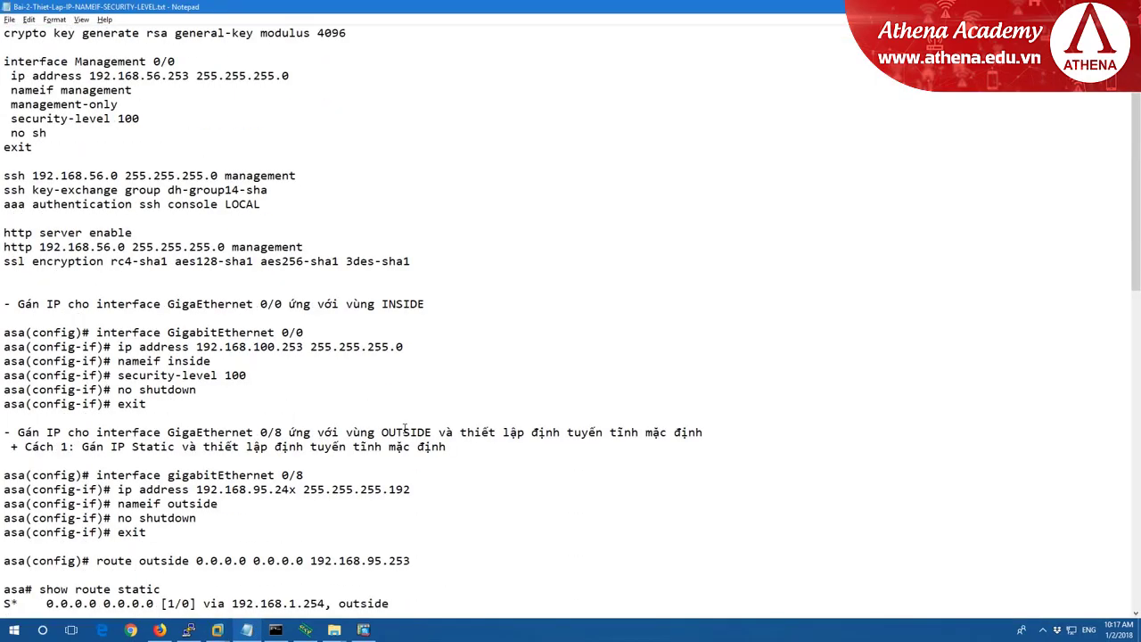
scroll(405, 430, down, 3)
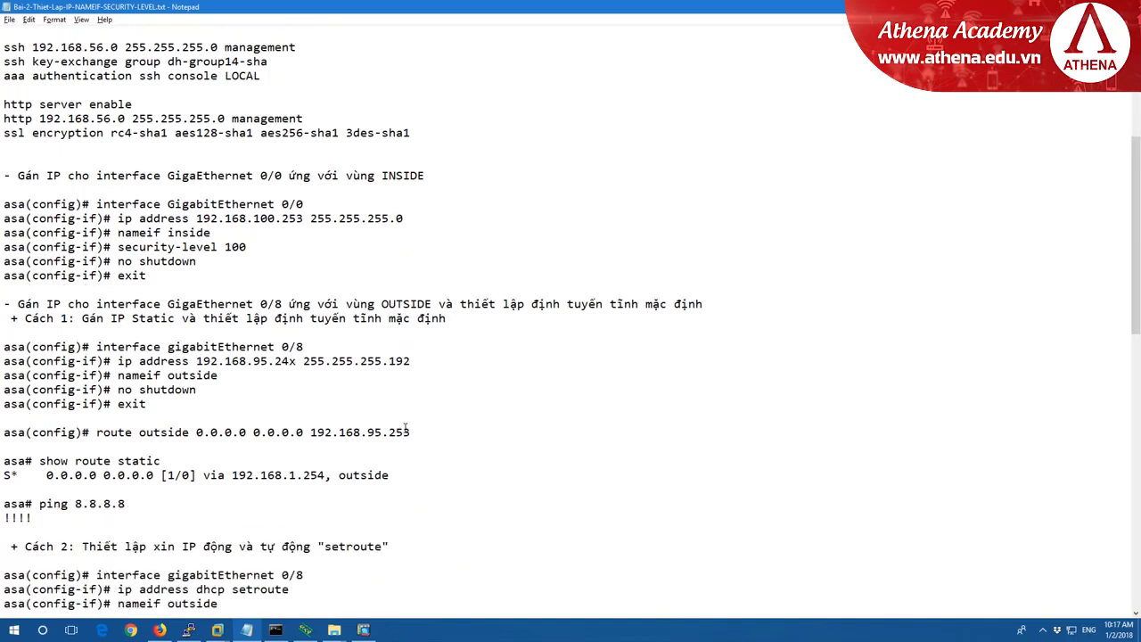
scroll(405, 429, down, 1)
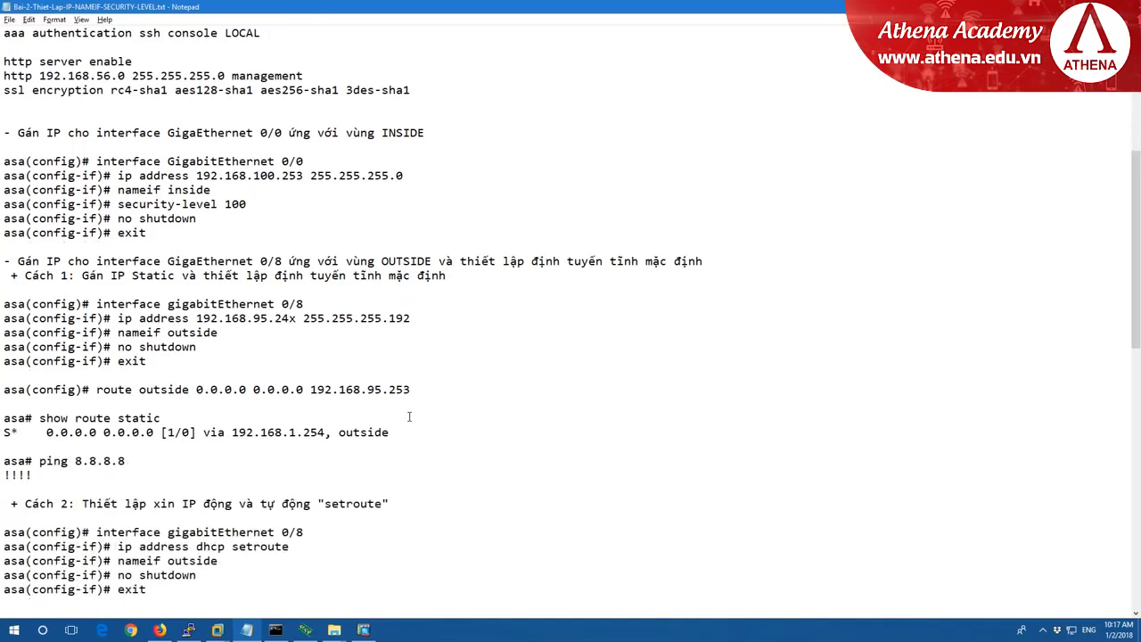
scroll(409, 416, up, 1)
scroll(409, 416, down, 3)
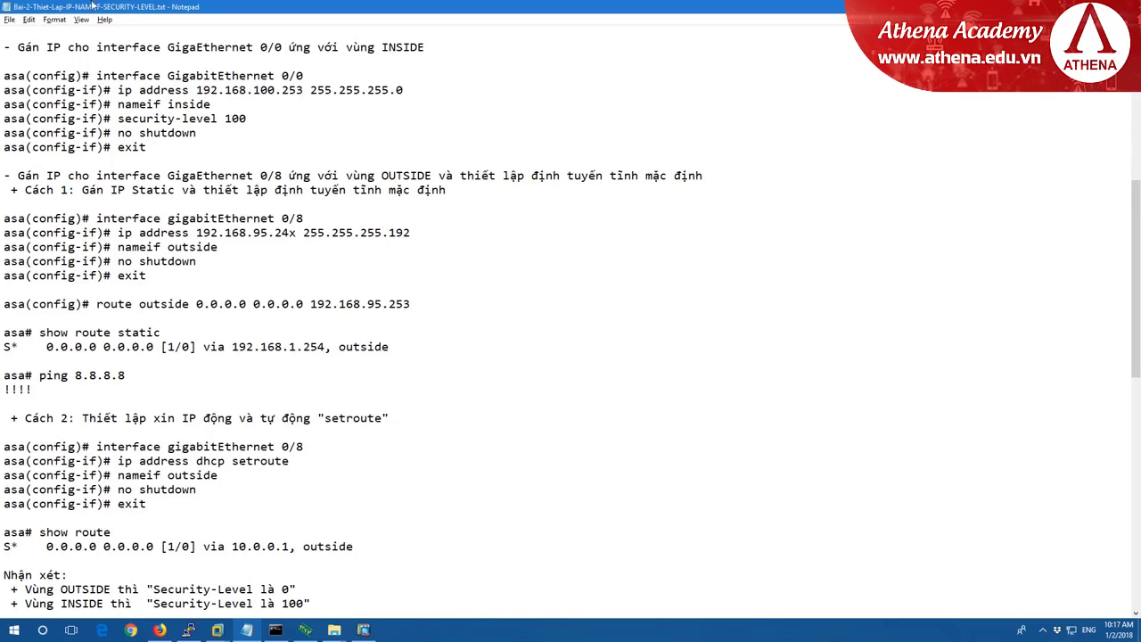
scroll(364, 67, down, 1)
scroll(347, 77, up, 1)
drag(111, 105, 237, 106)
drag(116, 118, 248, 119)
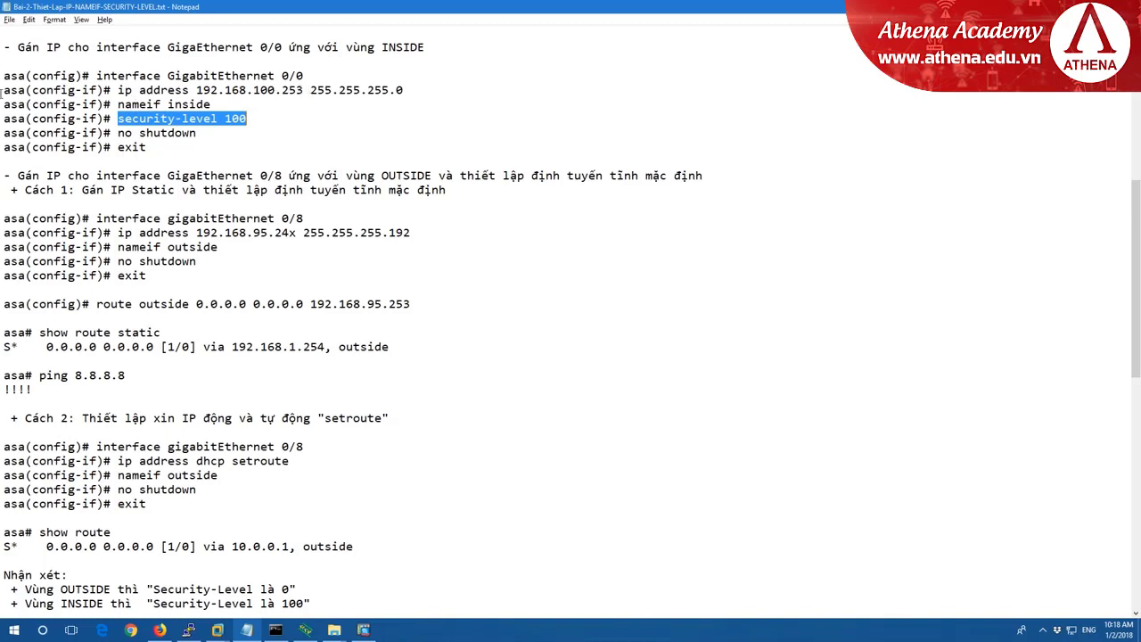
drag(196, 92, 305, 87)
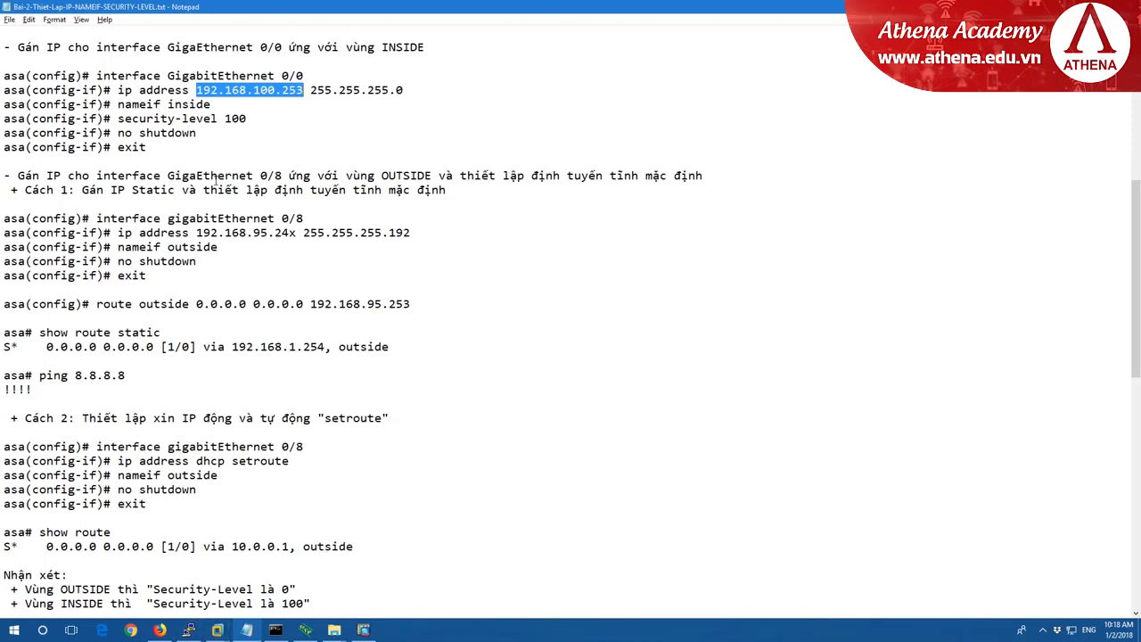
Dismiss PuTTY's fatal error and restart the SSH session to the ASAv.
click(189, 630)
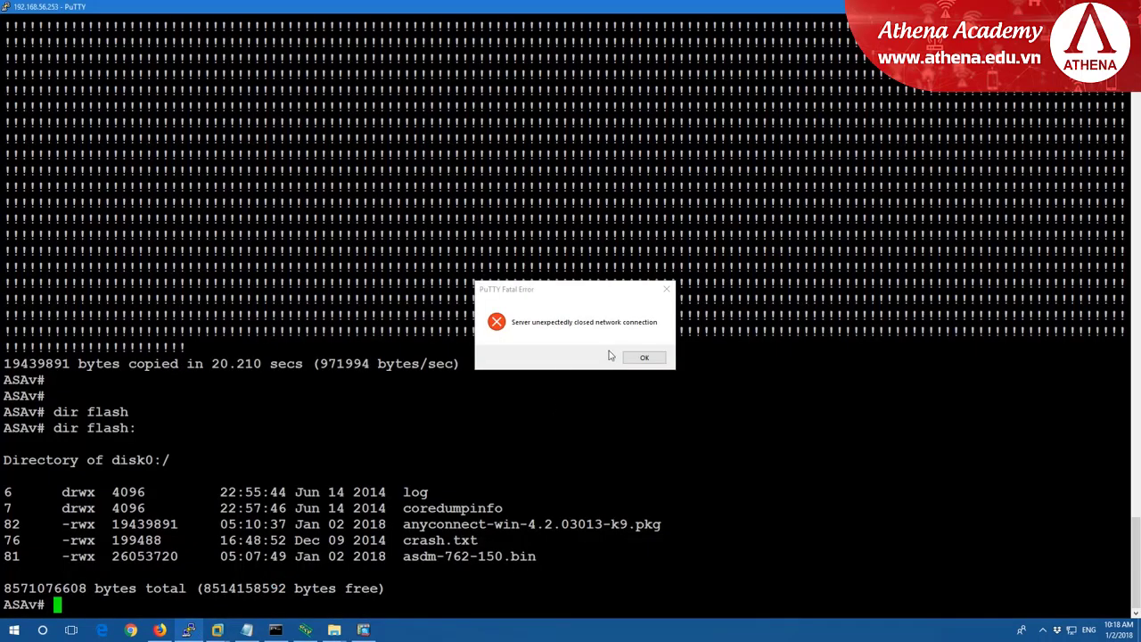
click(643, 356)
right_click(489, 6)
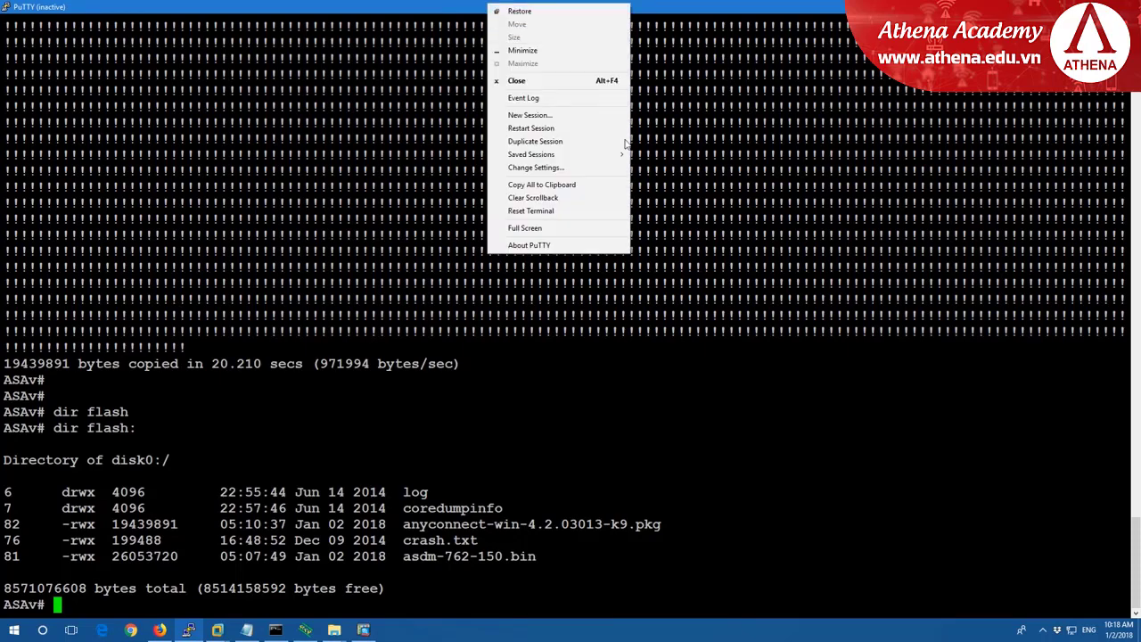
click(531, 128)
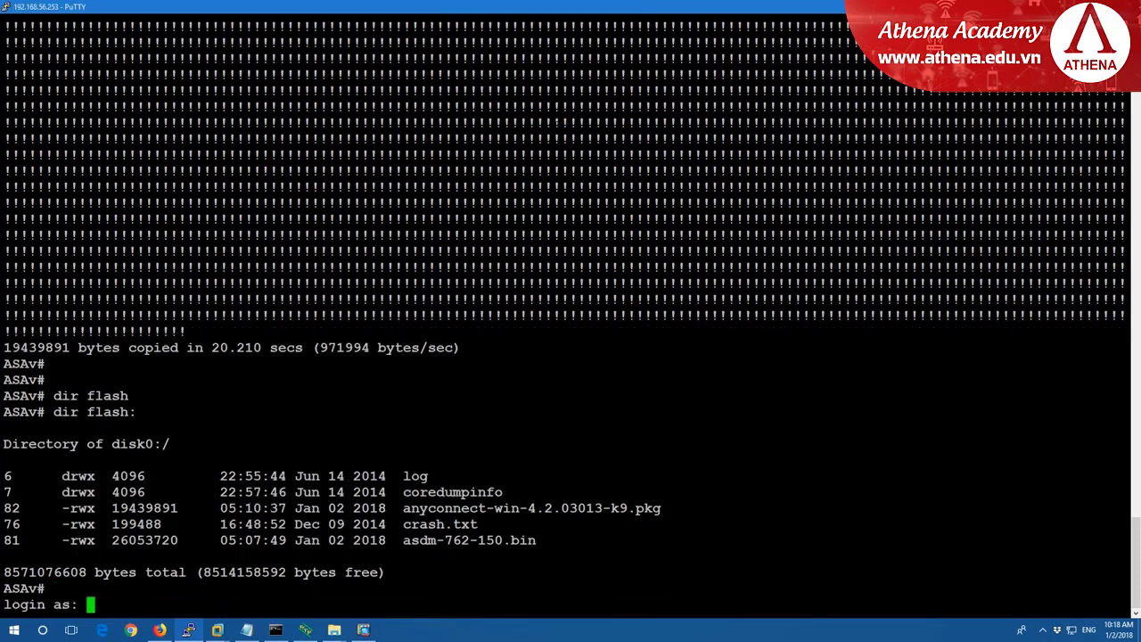
Log in as the administrator, then enter privileged mode with en and the enable password.
text(admin)
key(Return)
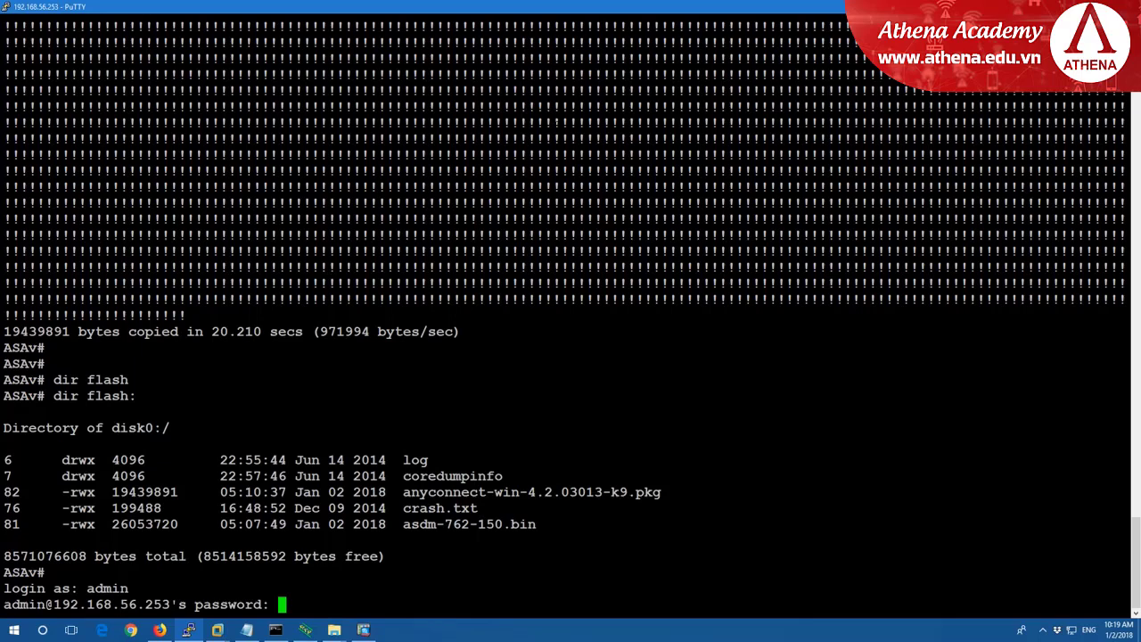
key(Return)
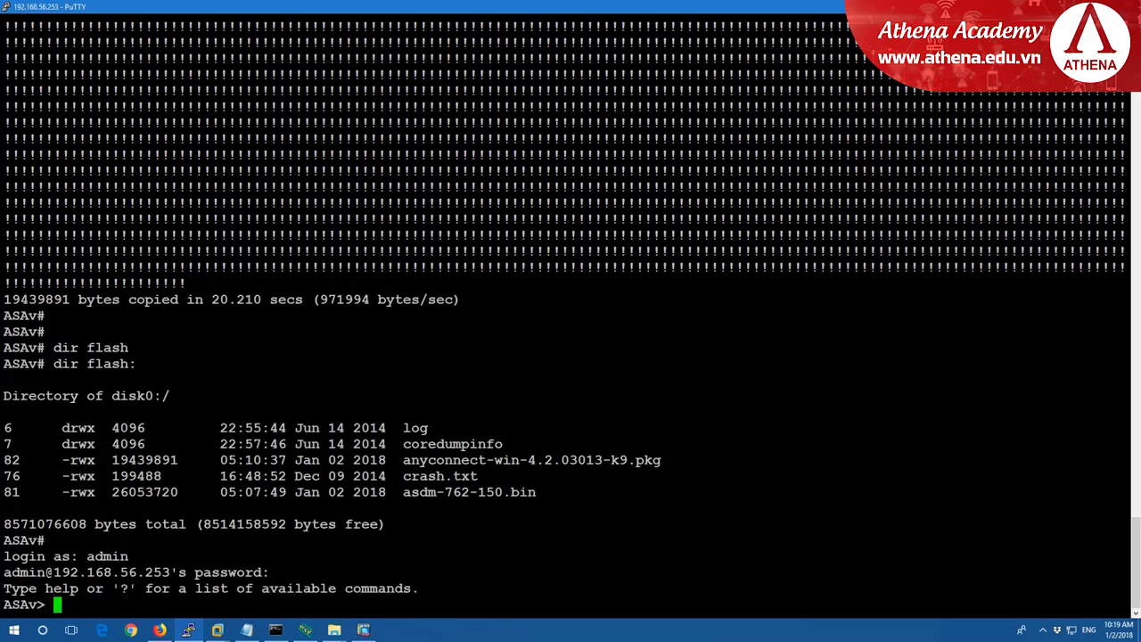
key(Return)
text(en)
key(Return)
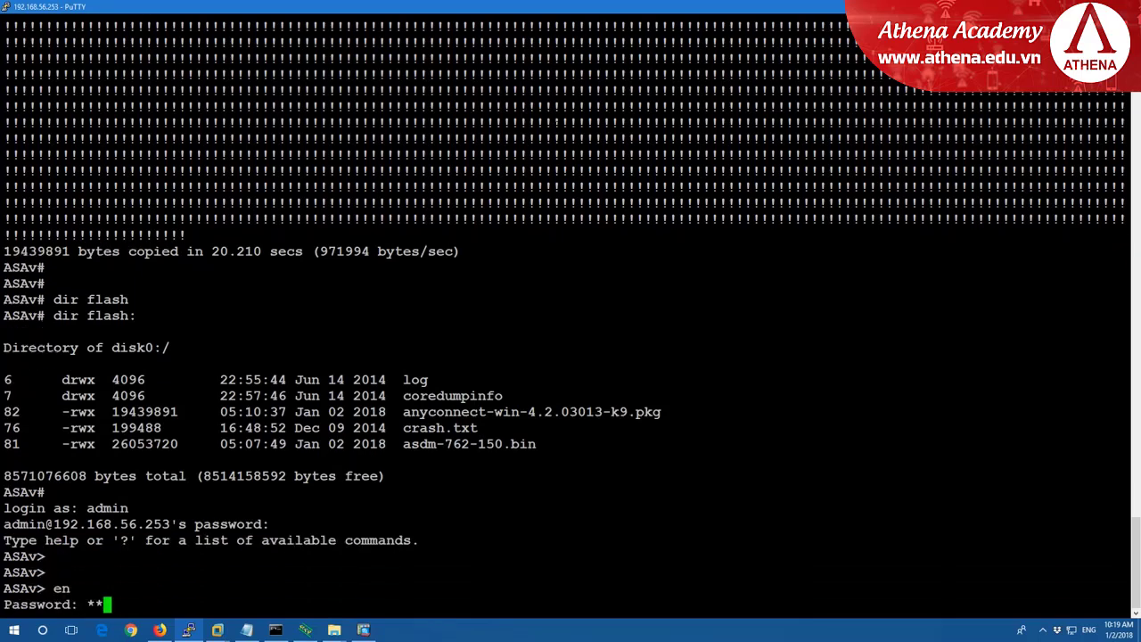
key(Return)
key(Return)
key(Return)
key(Return)
key(Return)
key(Return)
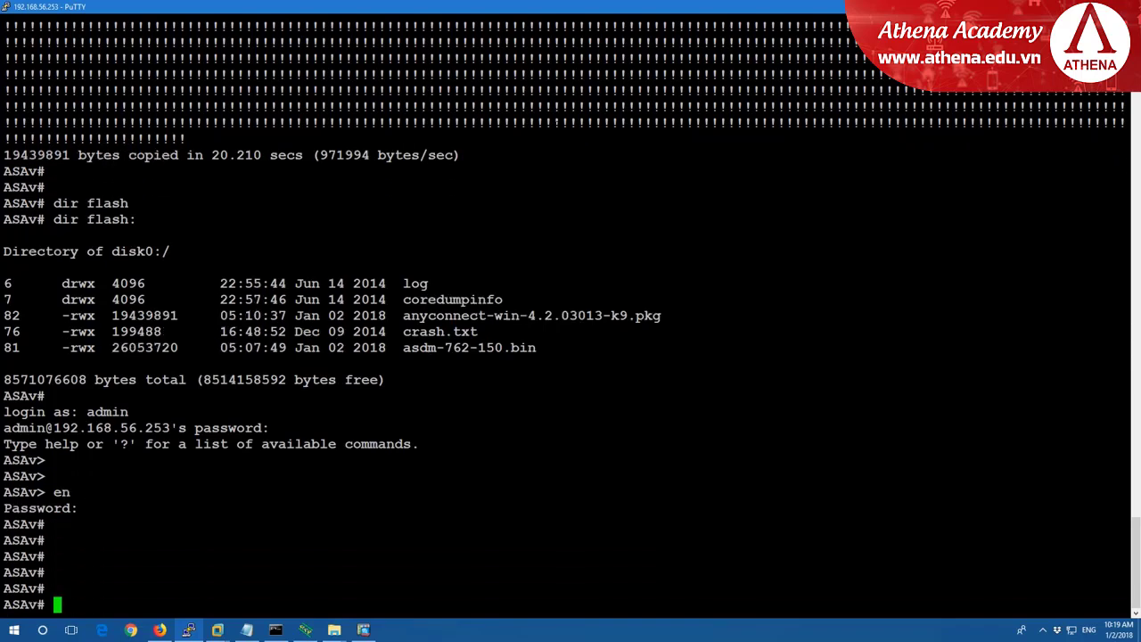
In configuration mode, give GigabitEthernet0/0 the address 192.168.100.253 255.255.255.0.
text(conf t)
key(Return)
text(int)
key(Tab)
text(gi)
key(Tab)
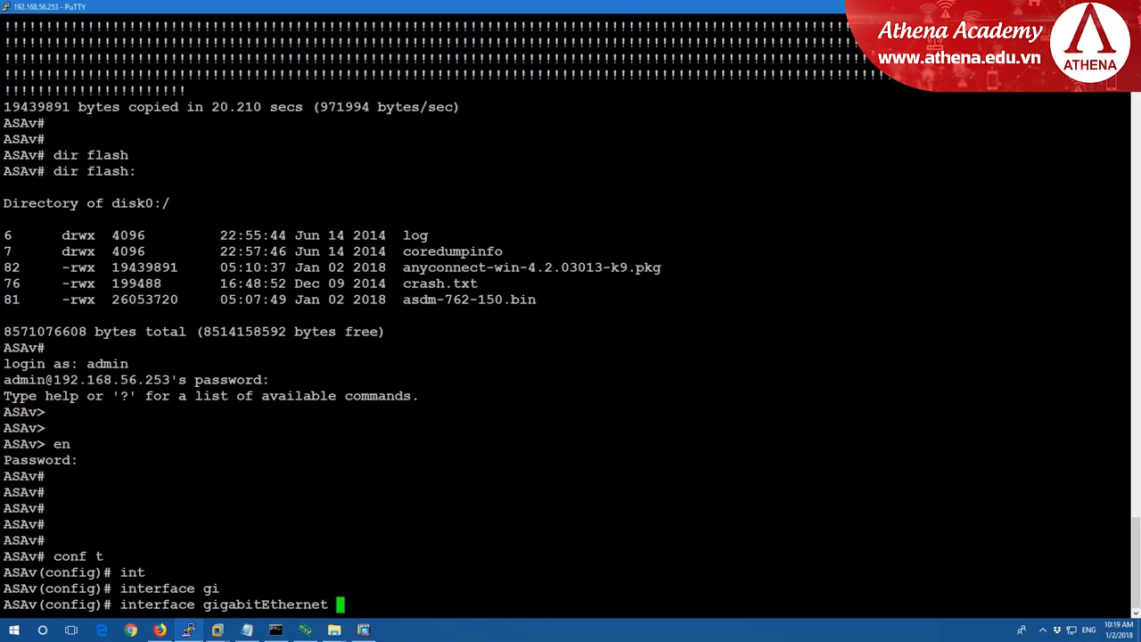
text(0/0)
key(Return)
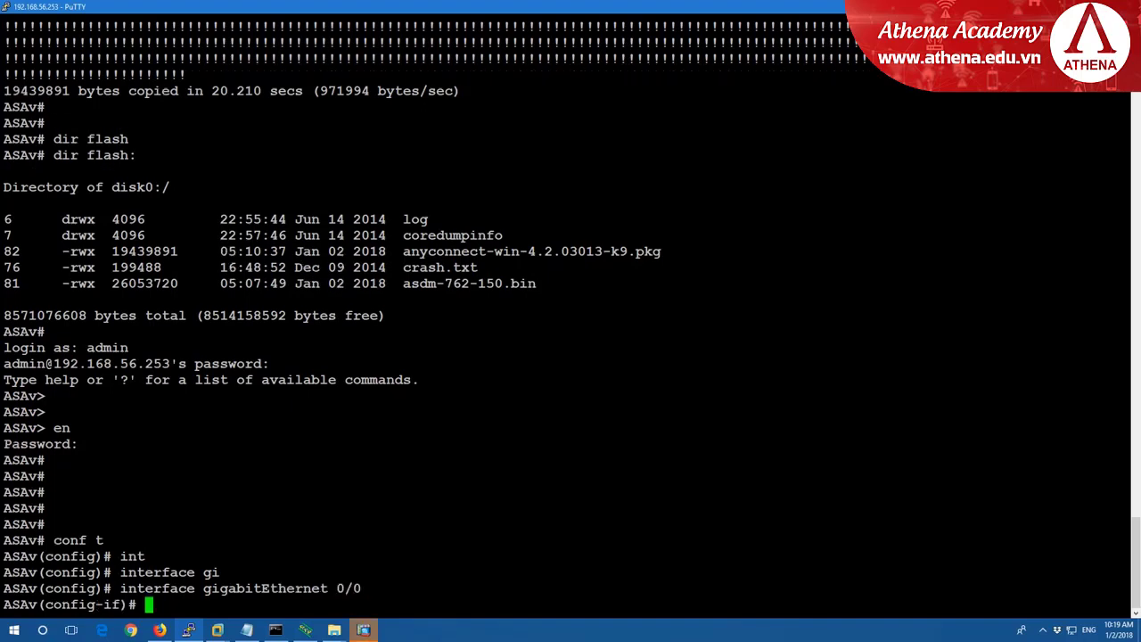
text(ip add)
key(Tab)
text(1)
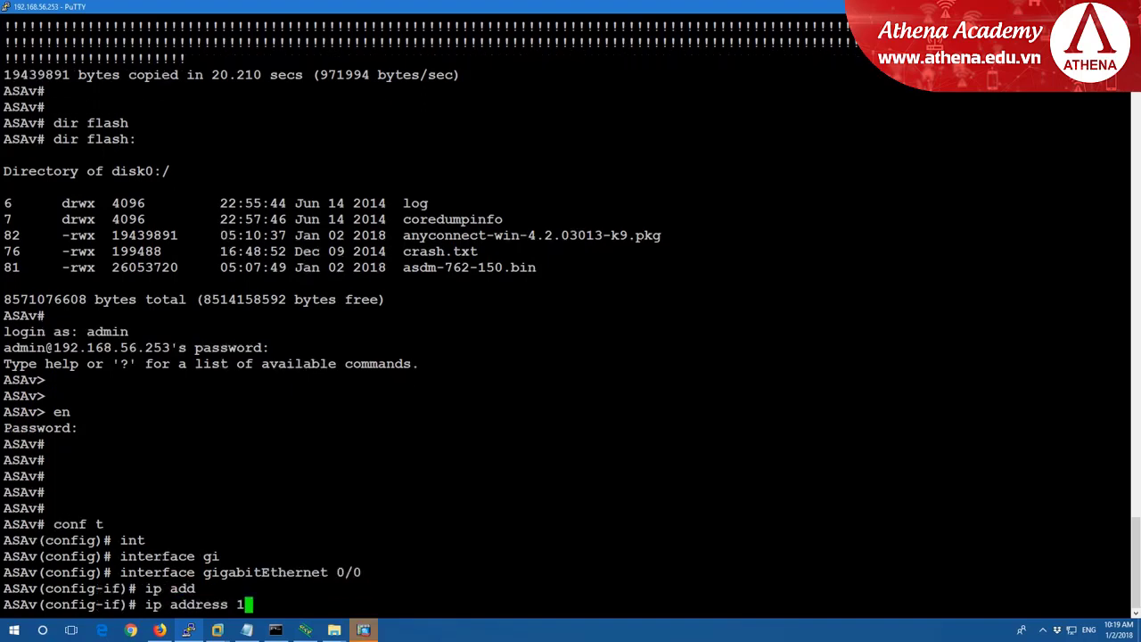
text(92.168.10)
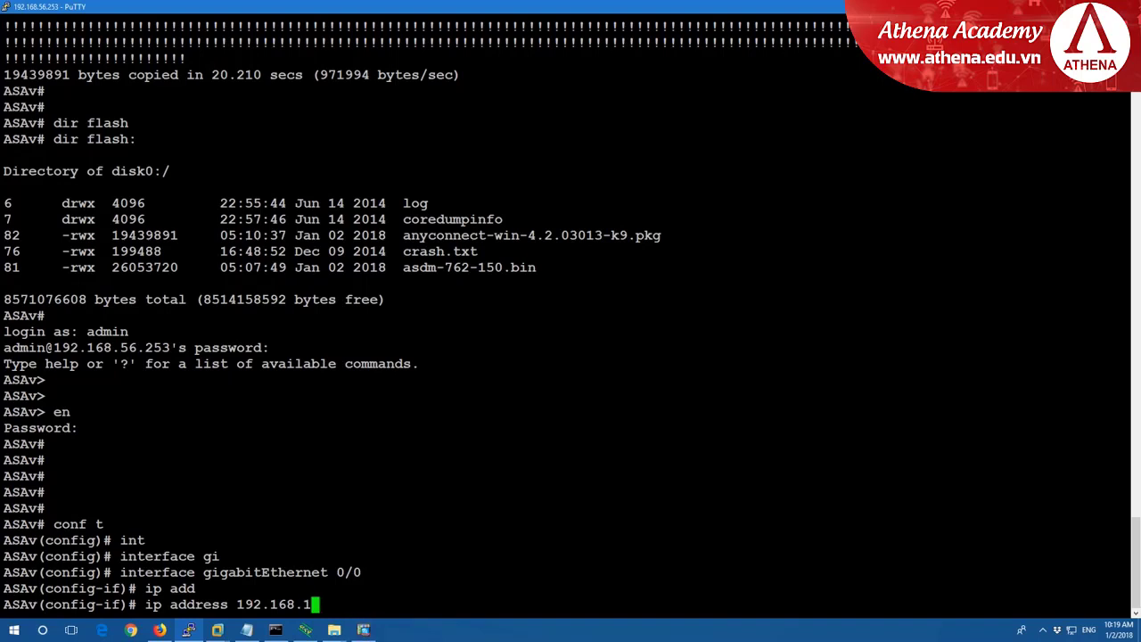
text(0.253 )
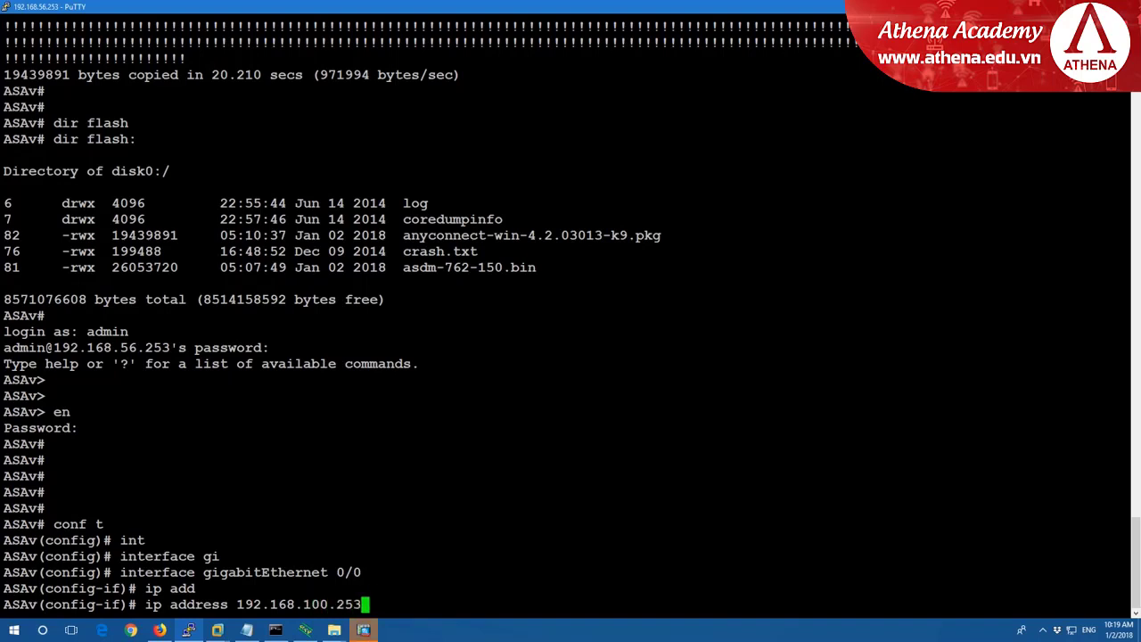
text(255.255)
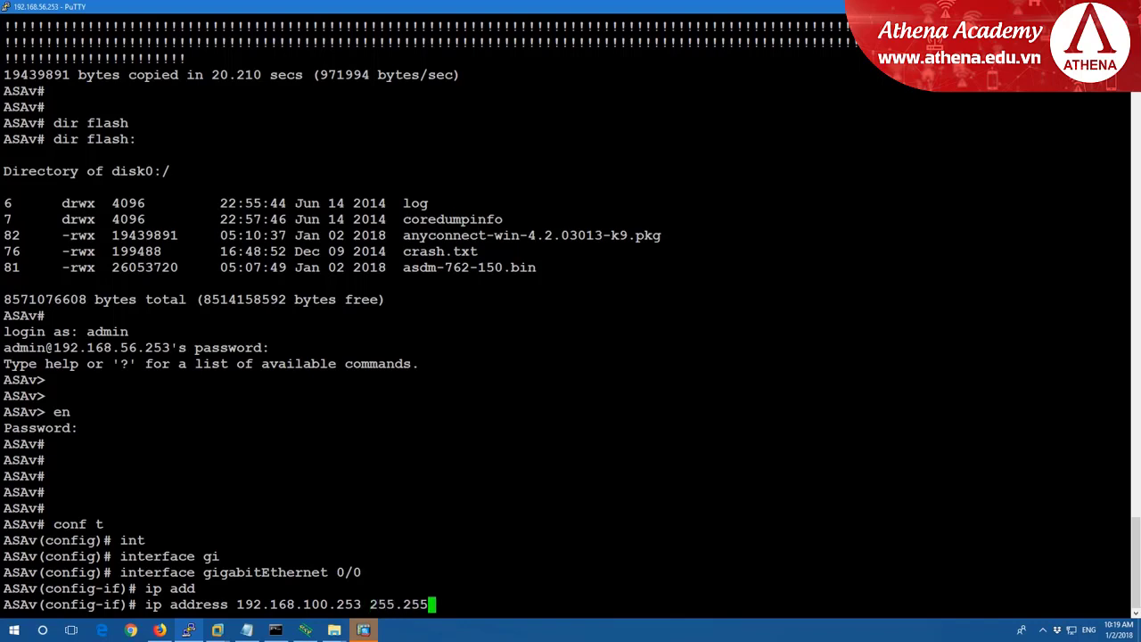
text(.255.0)
key(Return)
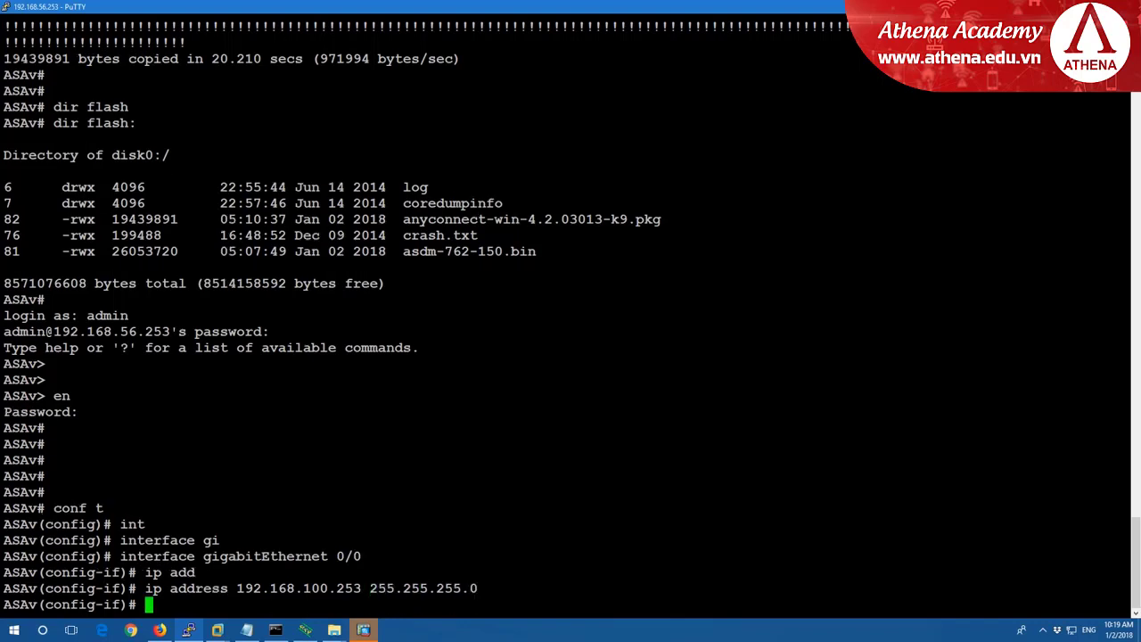
Name the interface inside with security level 100.
text(nam)
key(Tab)
text(eif)
key(Tab)
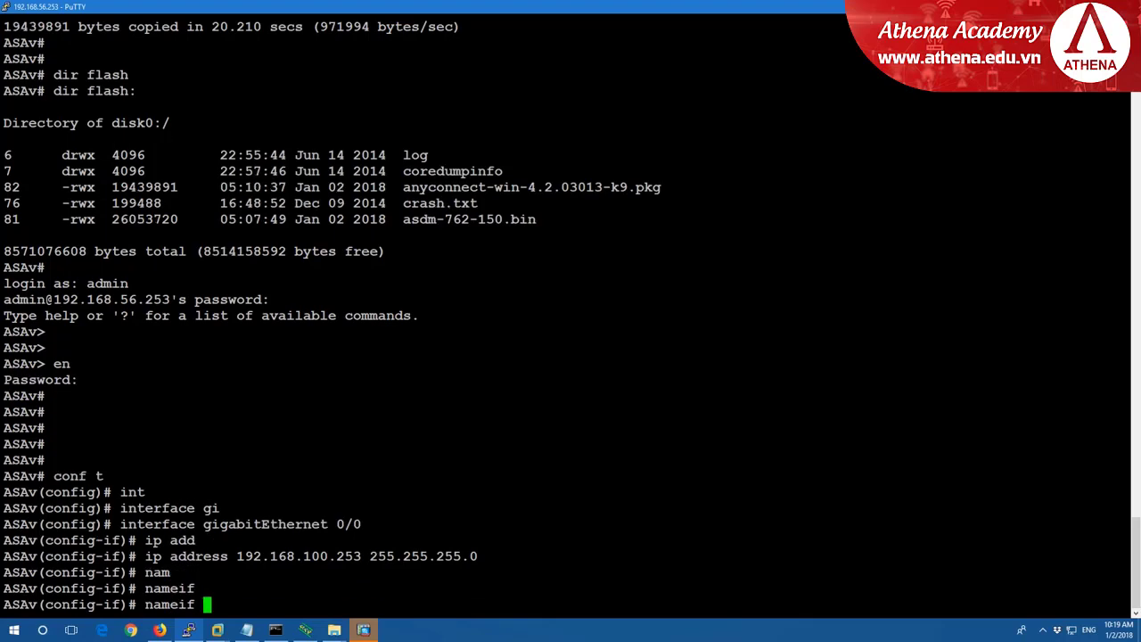
text(inside)
key(Return)
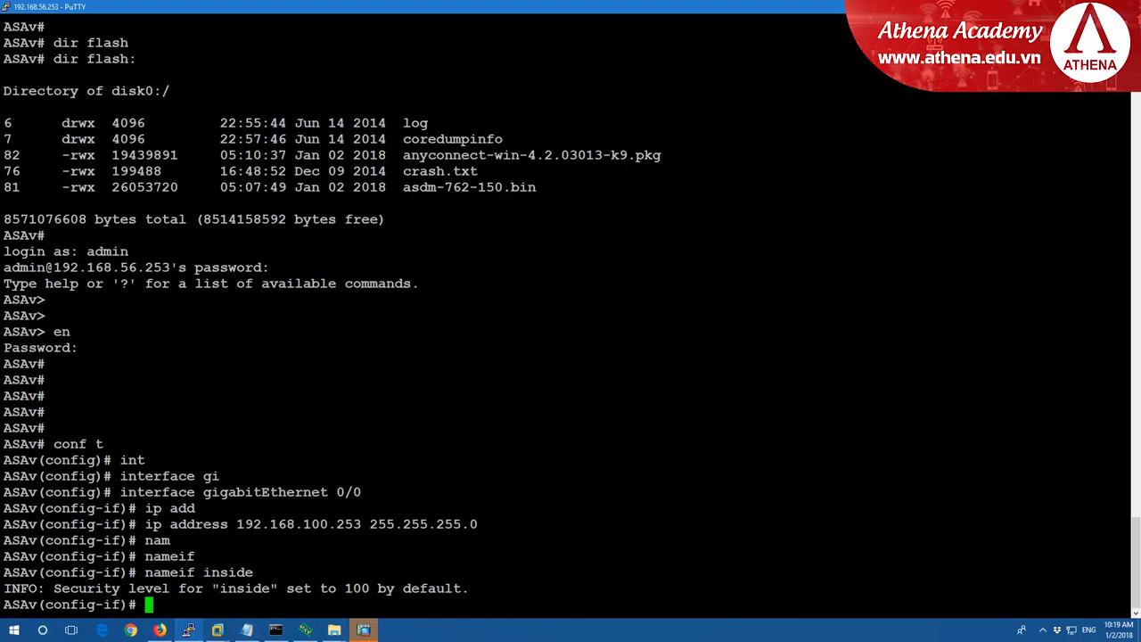
text(secuy)
key(Tab)
key(BackSpace)
text(ri)
key(Tab)
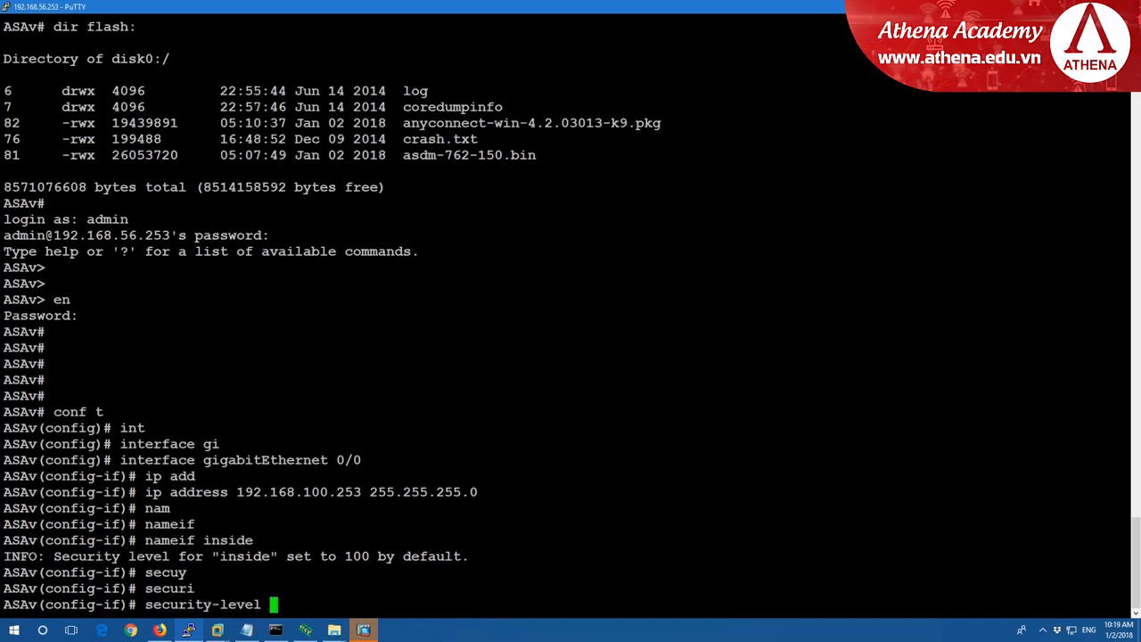
text(100)
key(Return)
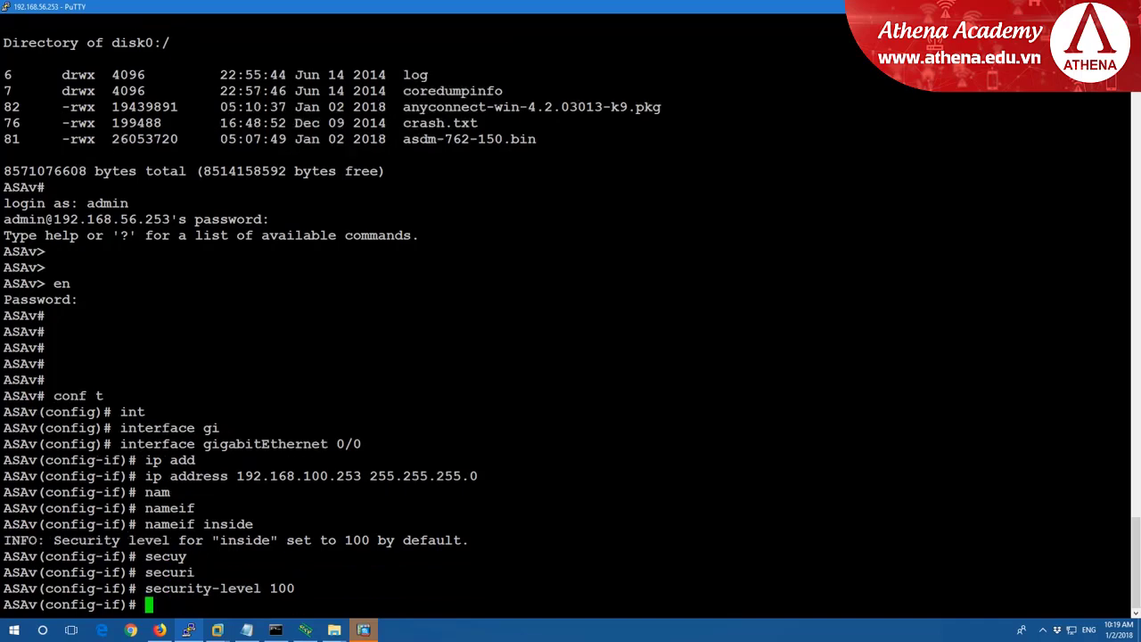
Enable the interface with no shutdown, exit, and save the configuration with wr.
text(sh)
key(Tab)
key(BackSpace)
key(BackSpace)
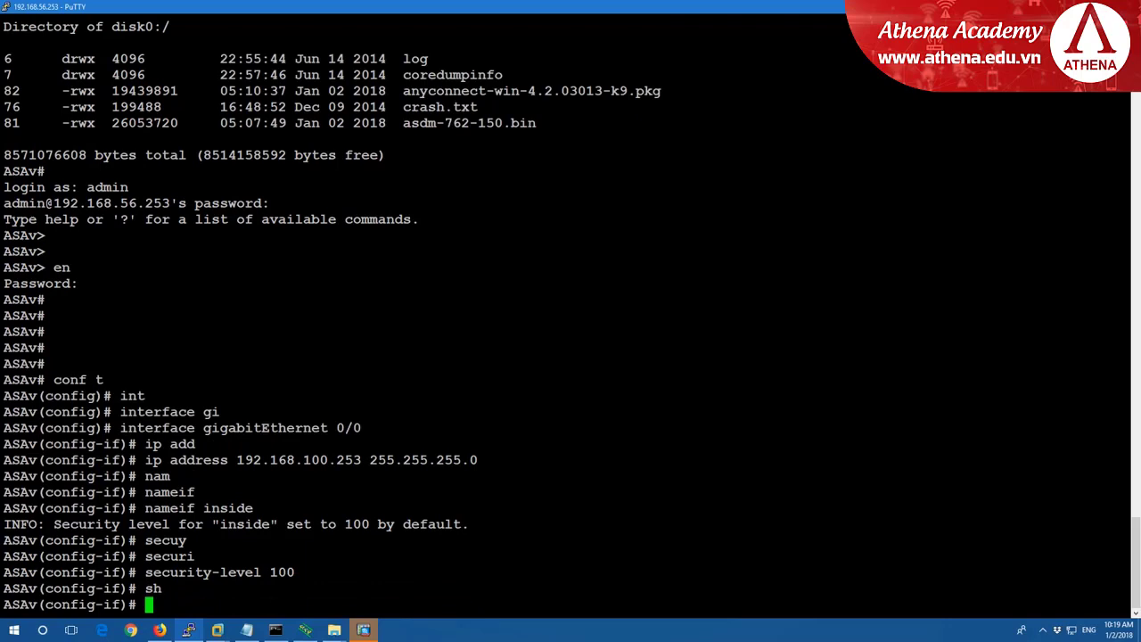
text(no sh)
key(Return)
text(exit)
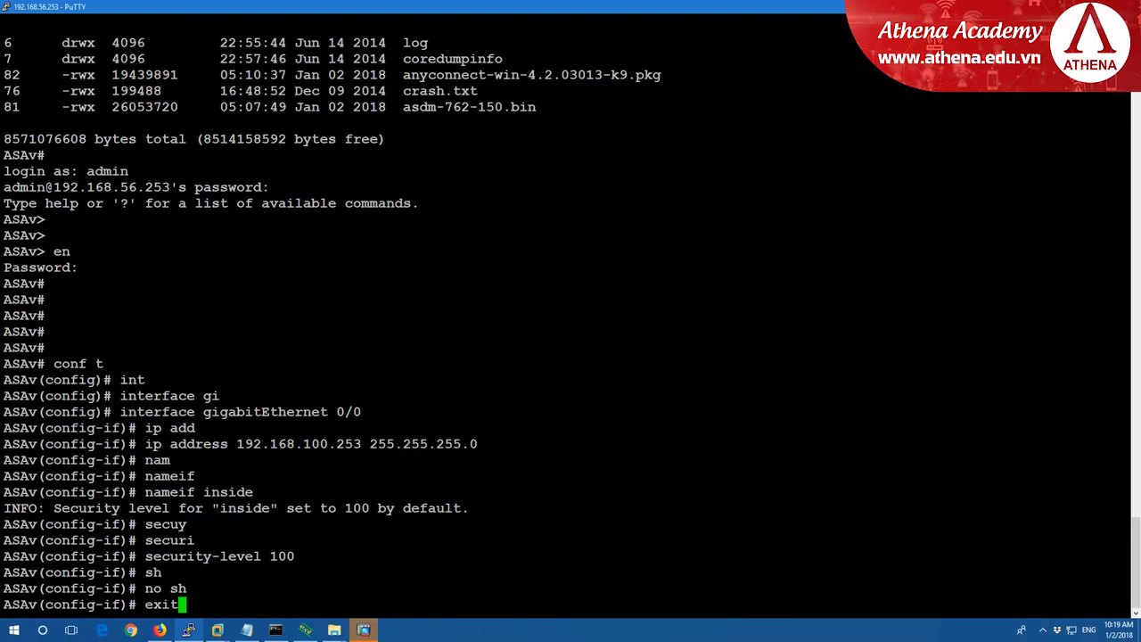
key(Return)
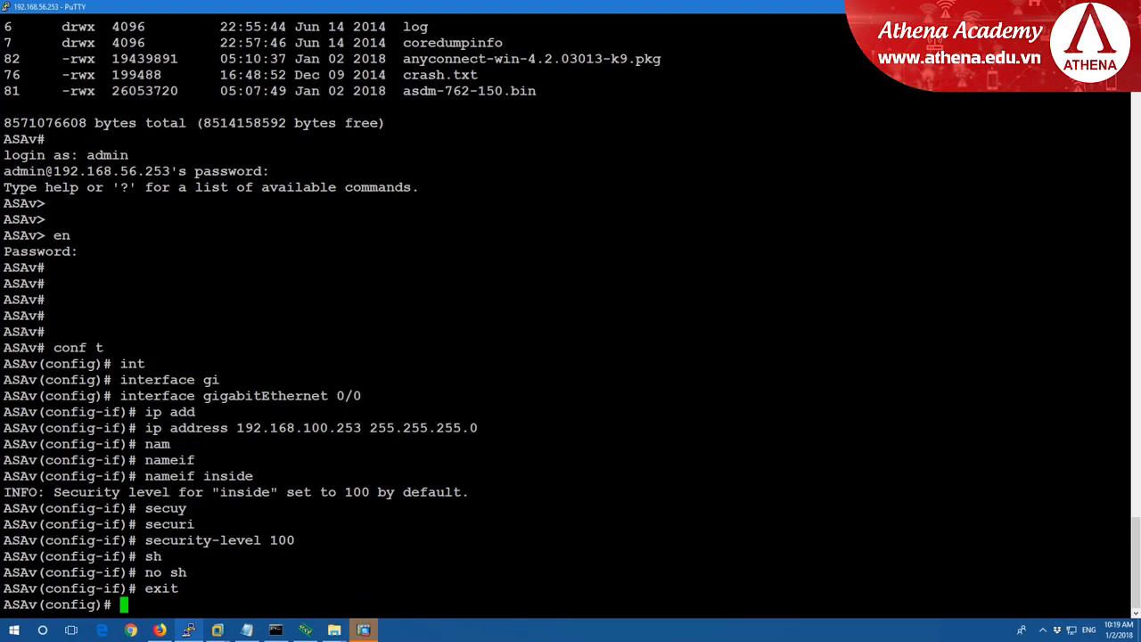
text(wr)
key(Return)
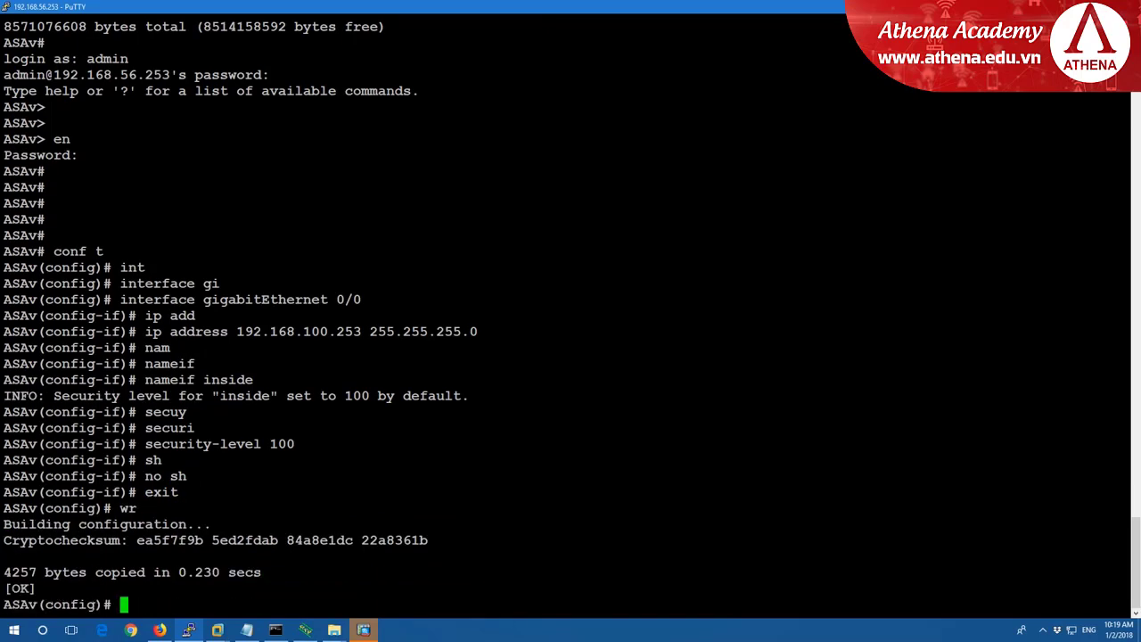
click(364, 629)
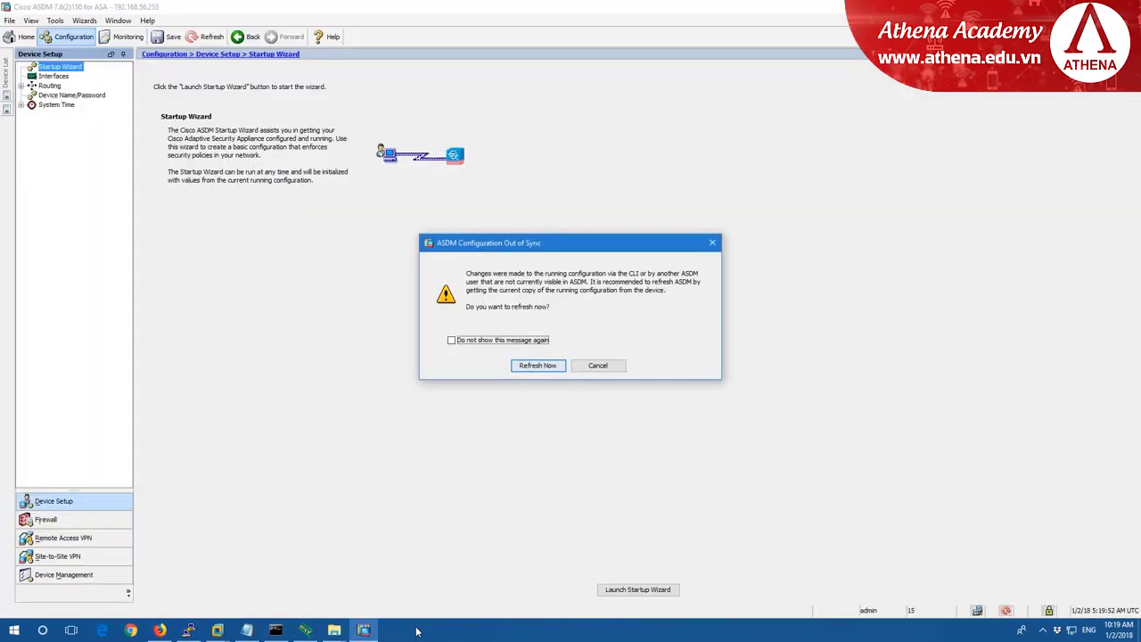
Refresh ASDM from the device, then open the Interfaces list and select GigabitEthernet0/1.
click(536, 365)
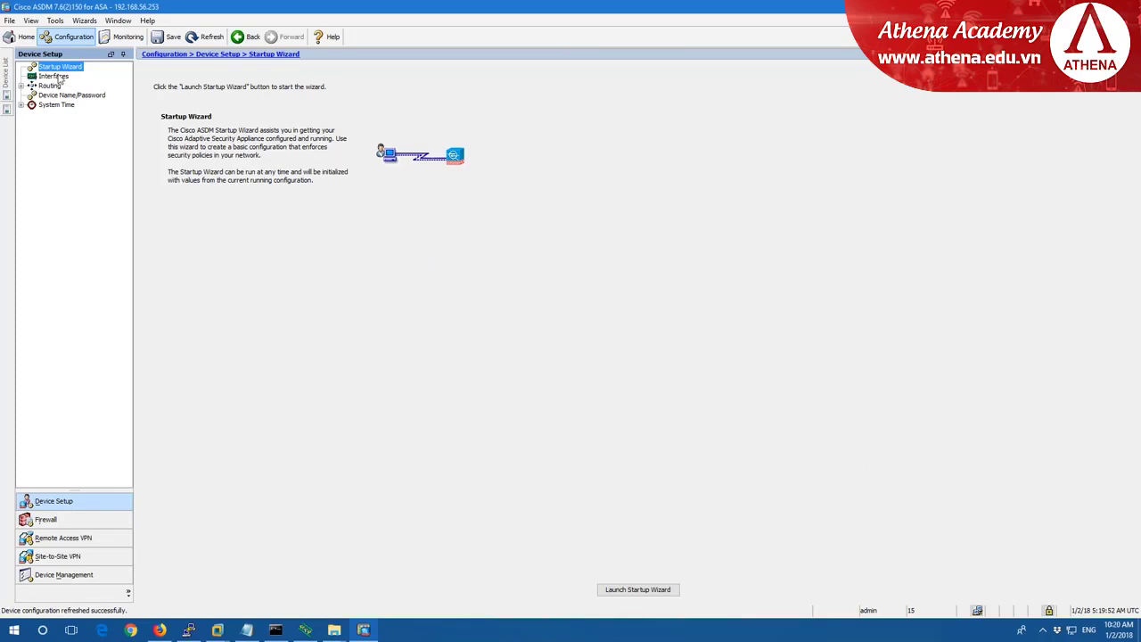
click(54, 76)
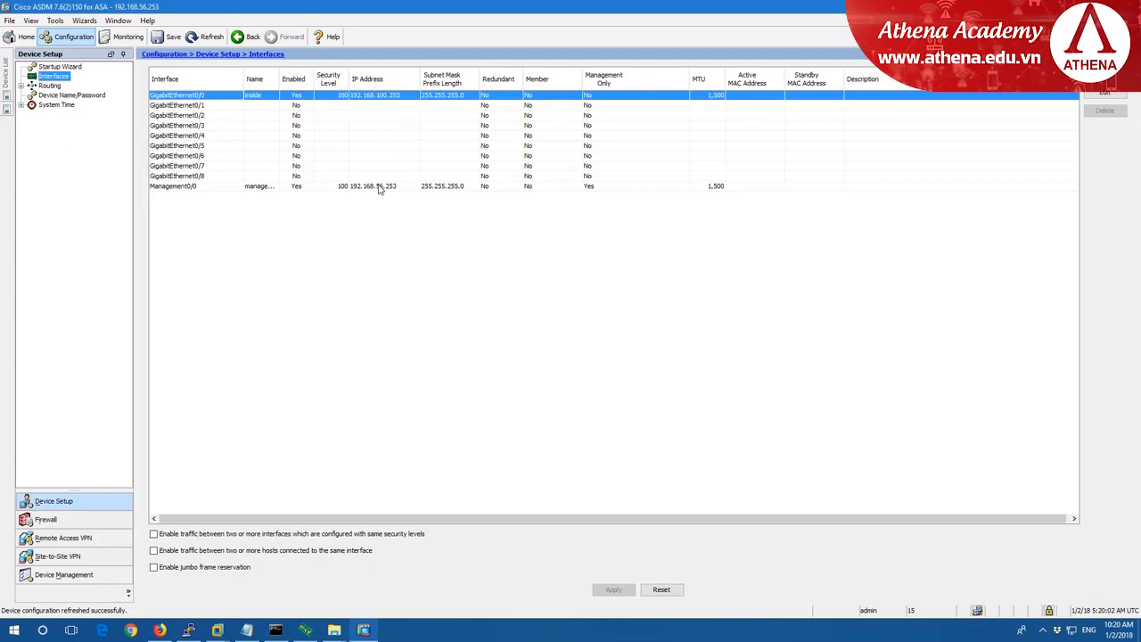
click(201, 105)
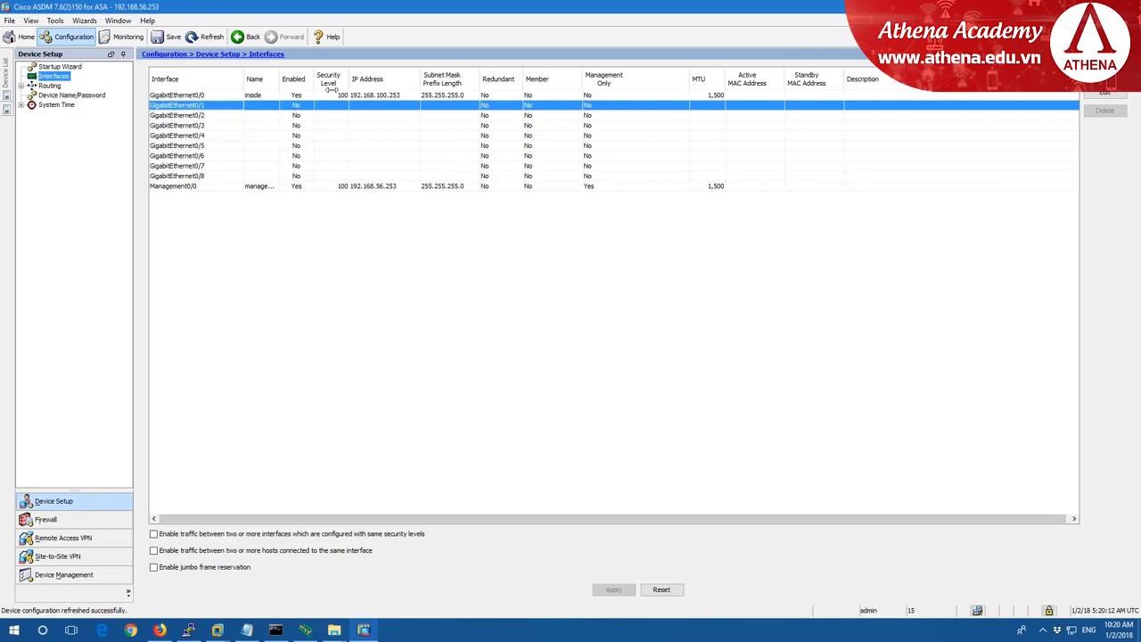
Edit GigabitEthernet0/1: name dmz, security level 50, enabled, 192.168.255.253/255.255.255.0.
click(1103, 94)
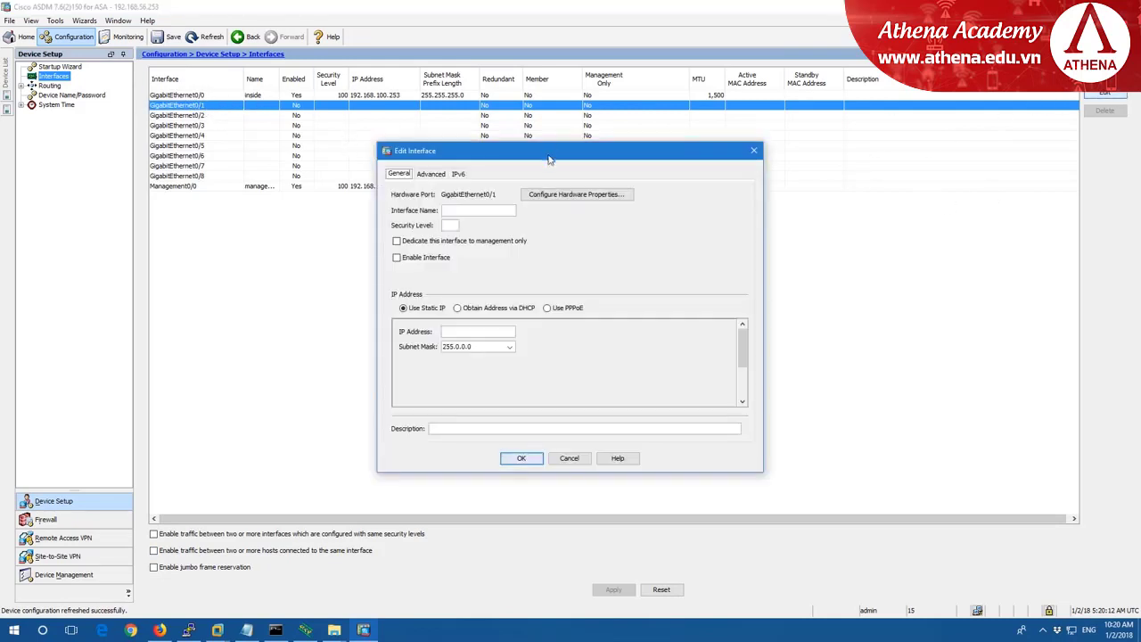
click(473, 211)
text(dmz)
key(Tab)
text(50)
click(396, 258)
click(479, 332)
text(192.168.255.253)
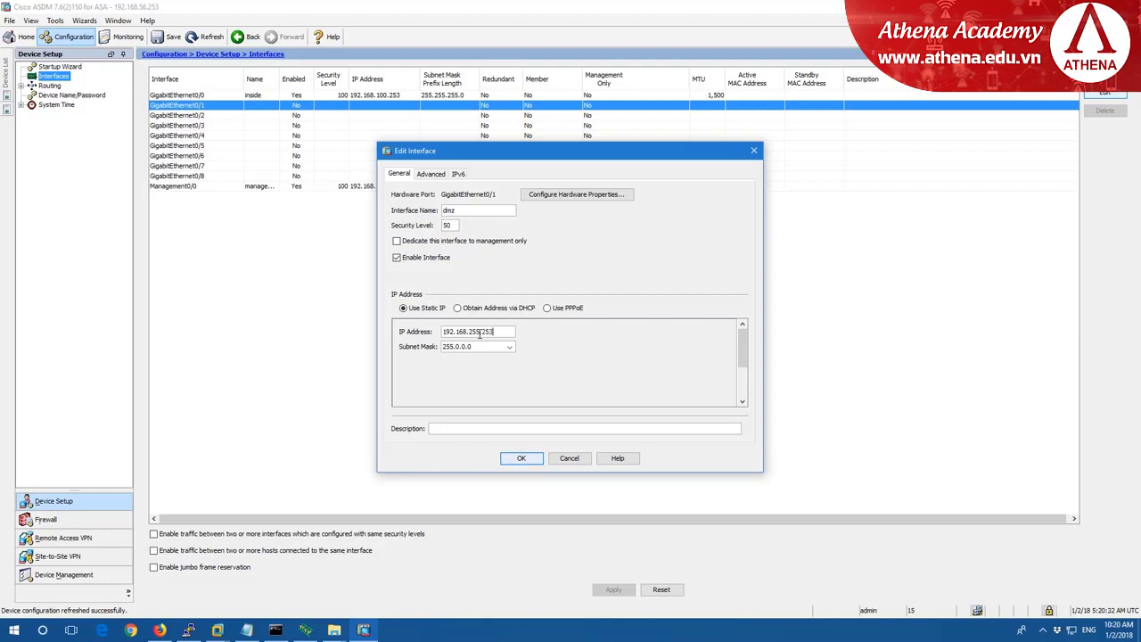
click(509, 346)
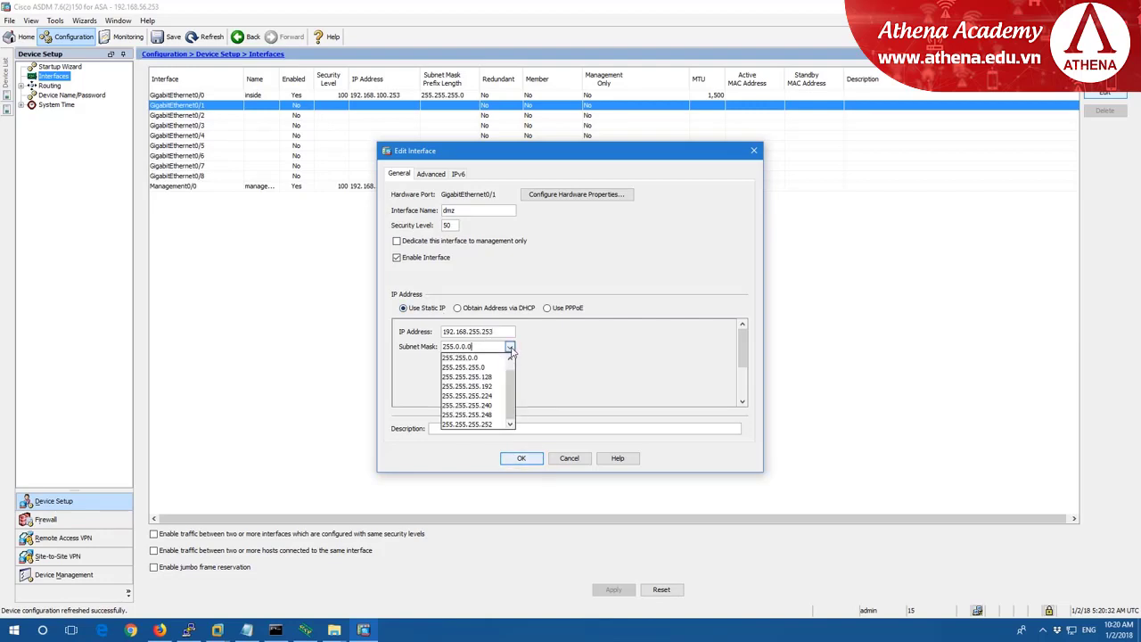
click(478, 368)
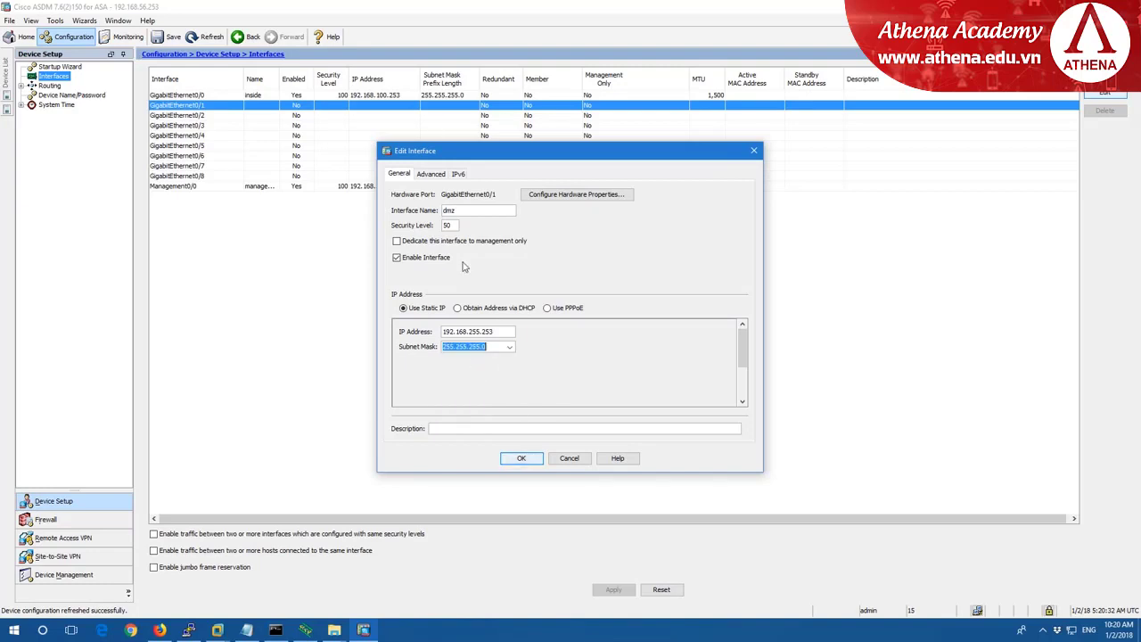
click(522, 459)
click(541, 348)
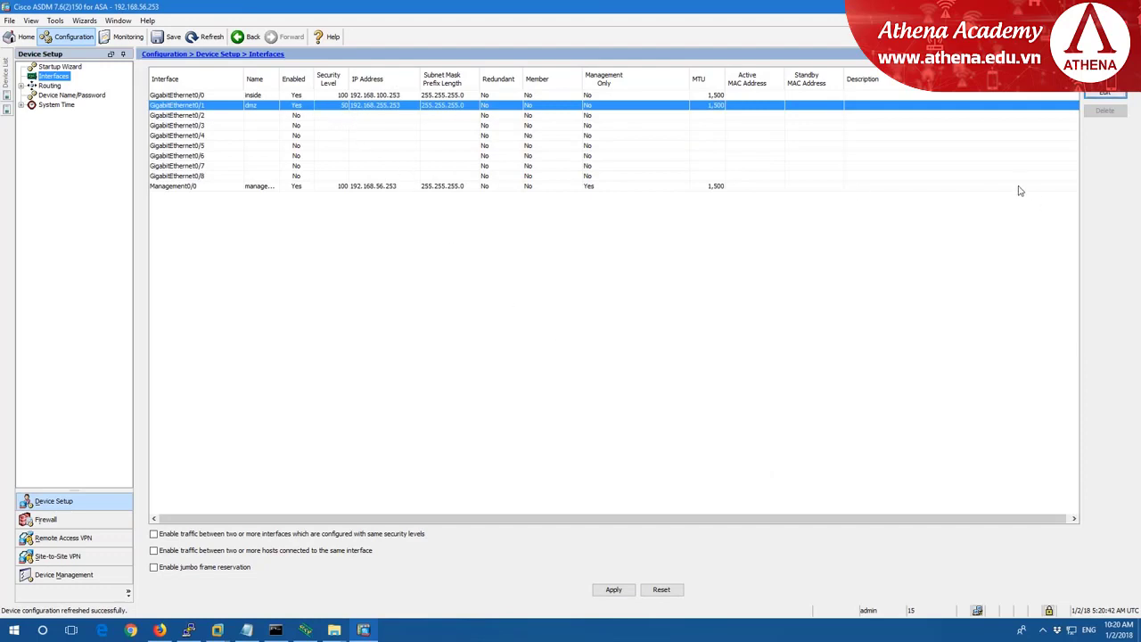
Apply the dmz interface changes and send the previewed CLI commands to the ASA.
click(624, 592)
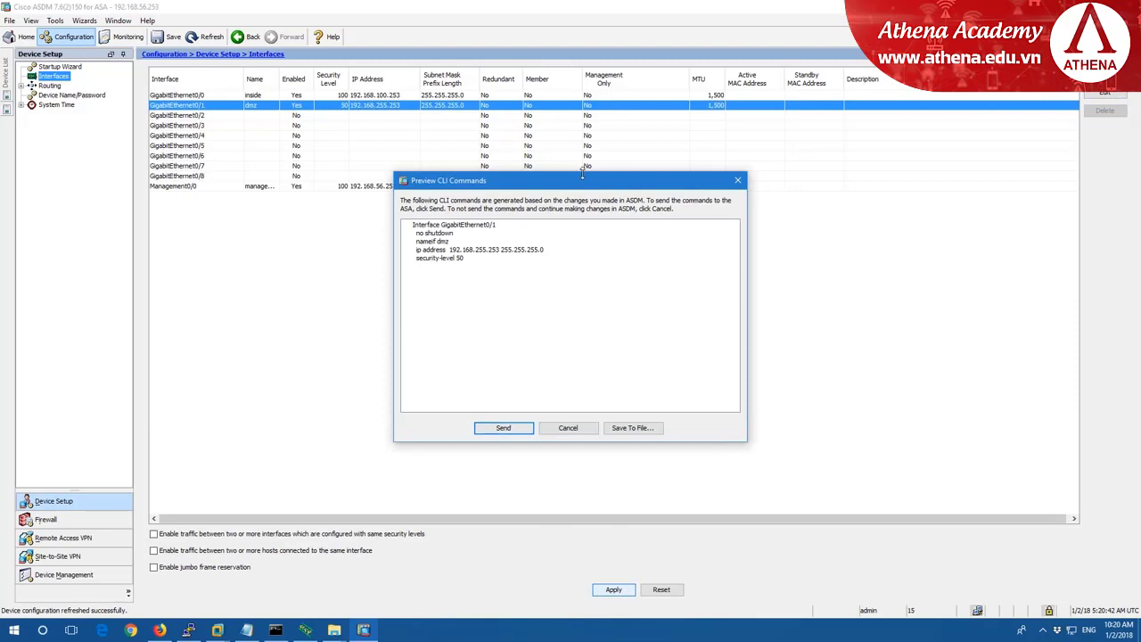
drag(590, 210, 624, 226)
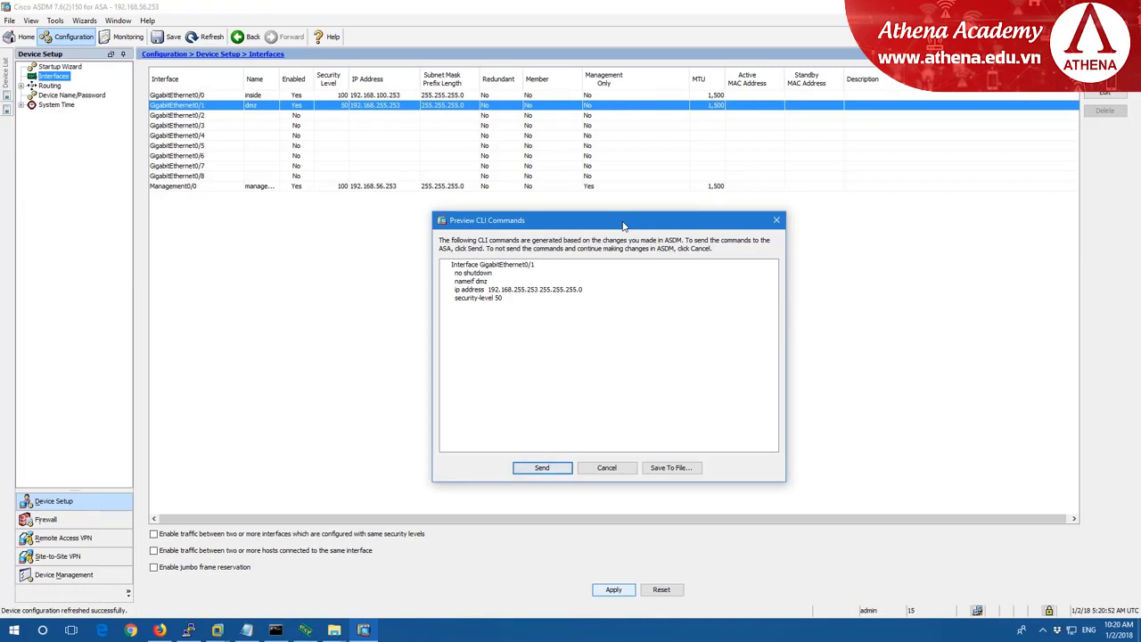
drag(444, 262, 528, 309)
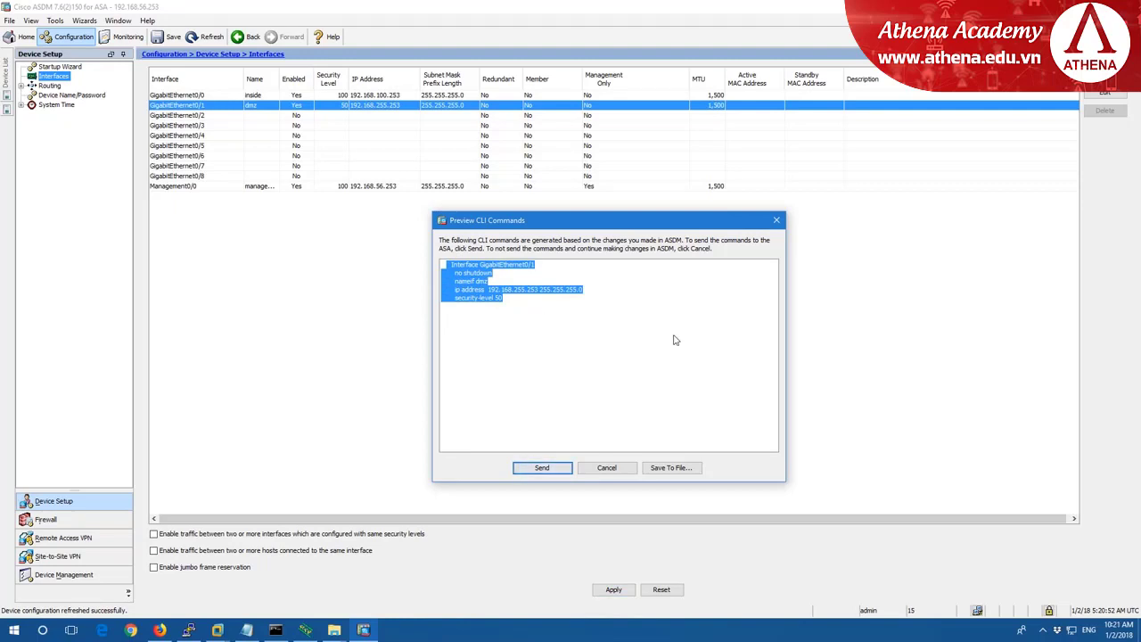
click(542, 468)
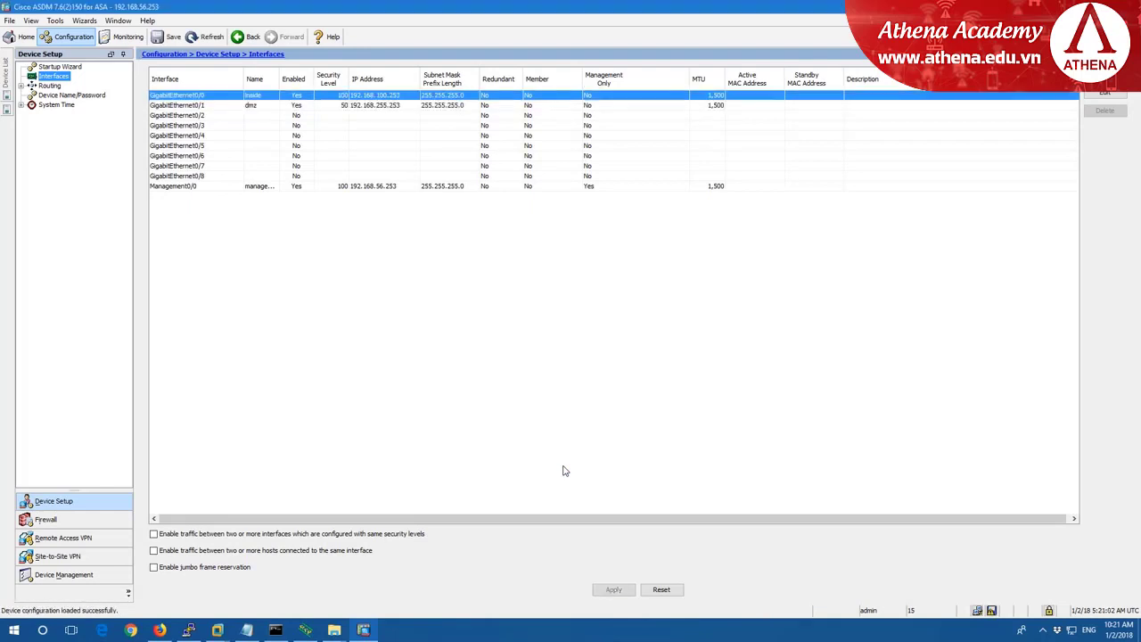
click(258, 105)
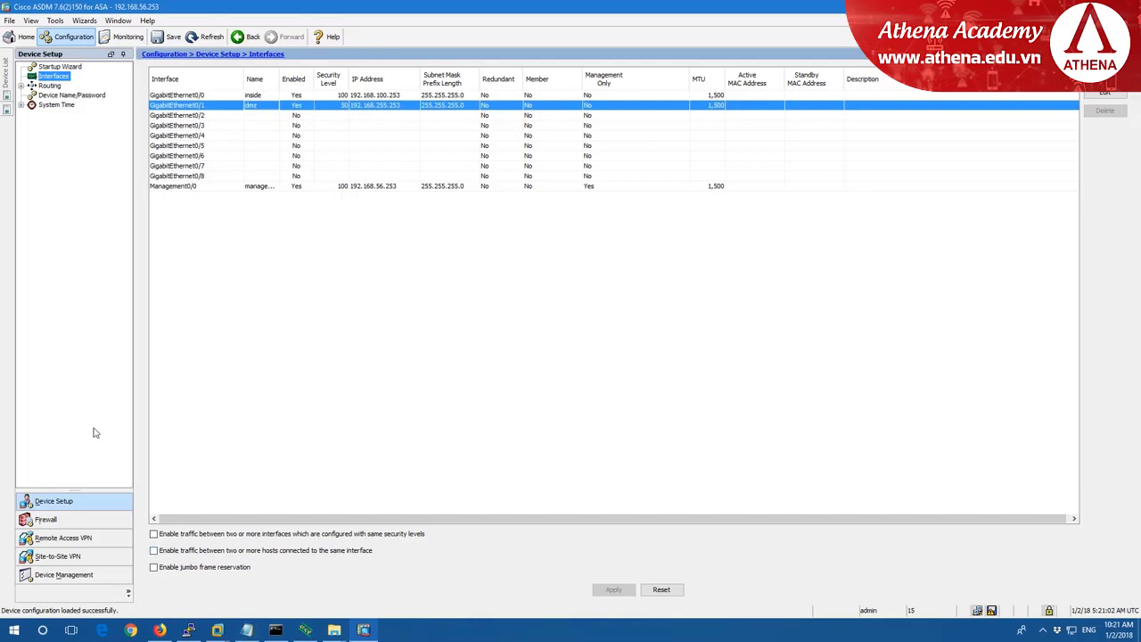
Open the ASAv virtual machine's settings and select Network Adapter 3.
click(201, 623)
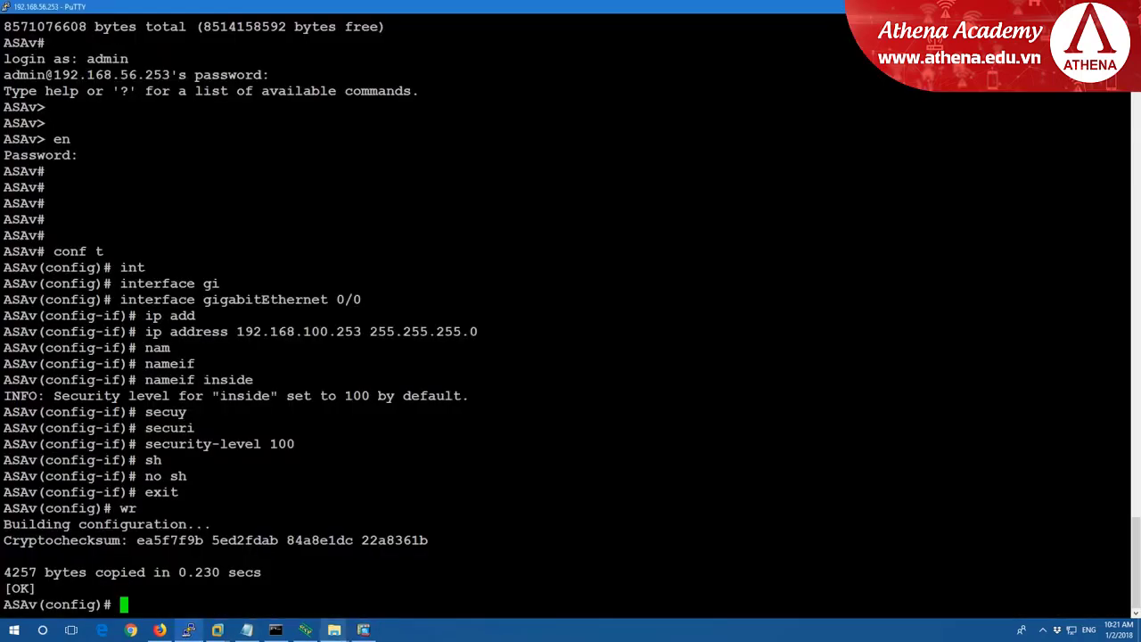
mouse_move(217, 626)
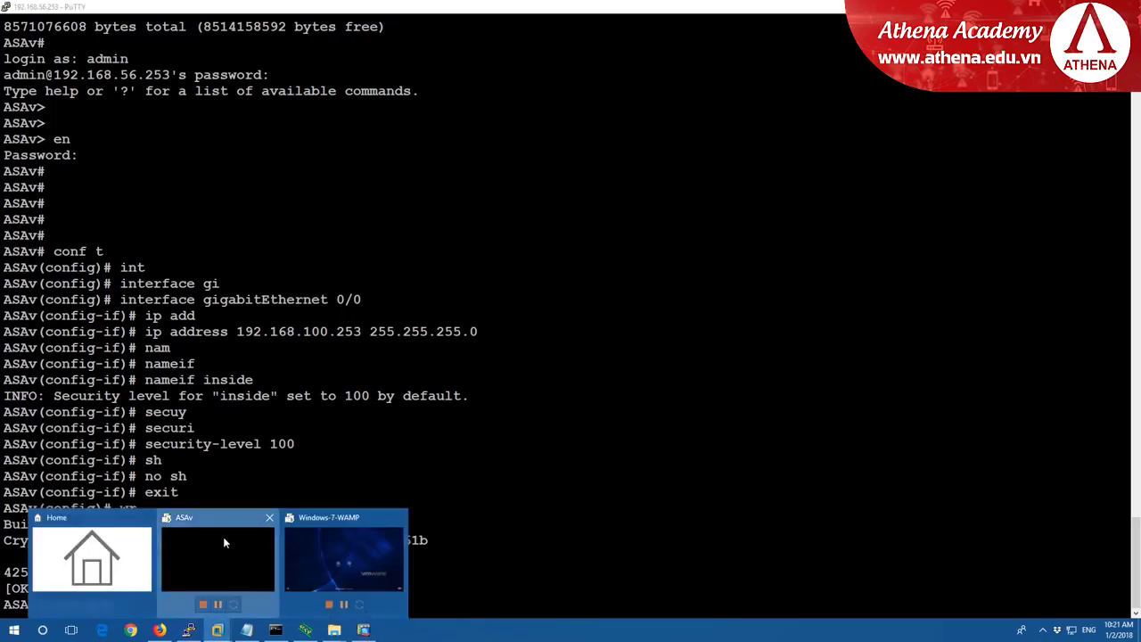
click(223, 536)
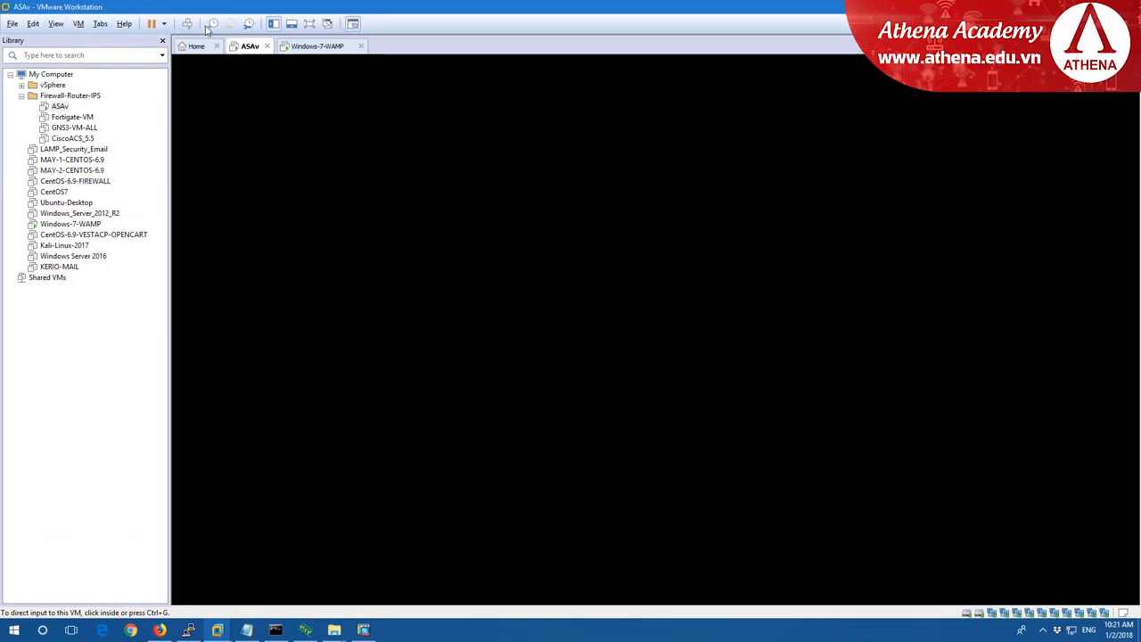
right_click(247, 47)
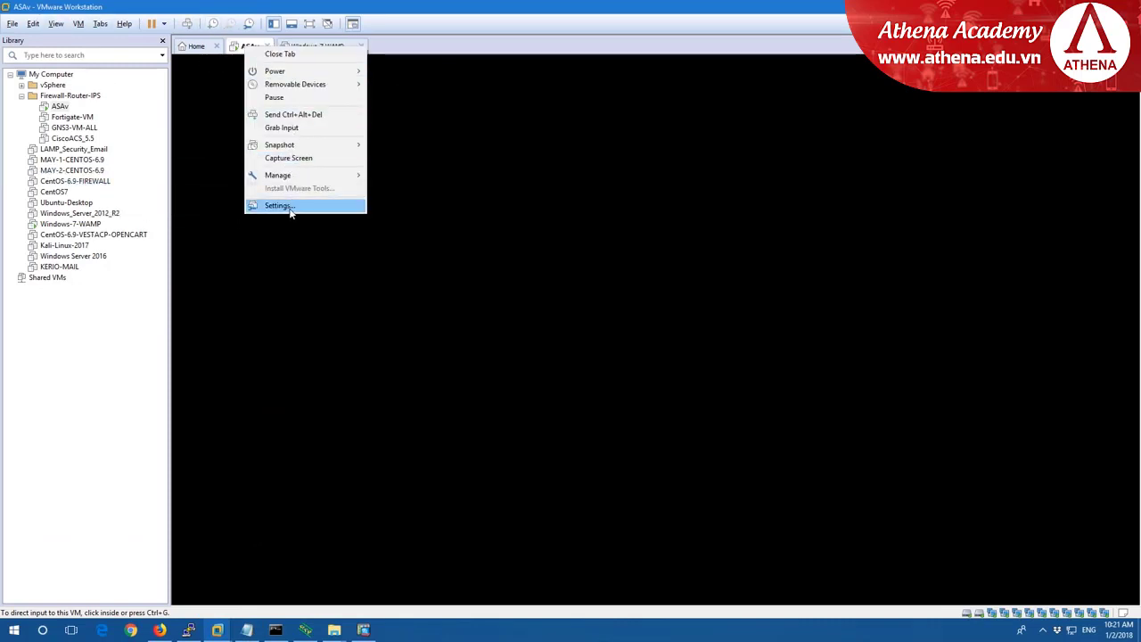
click(280, 205)
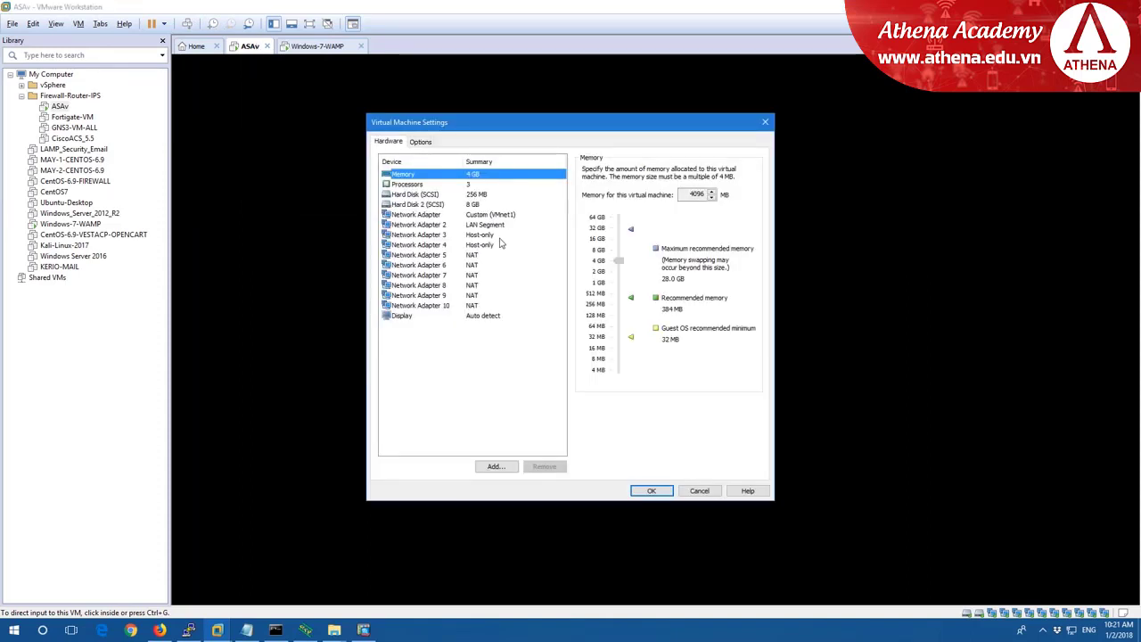
click(419, 235)
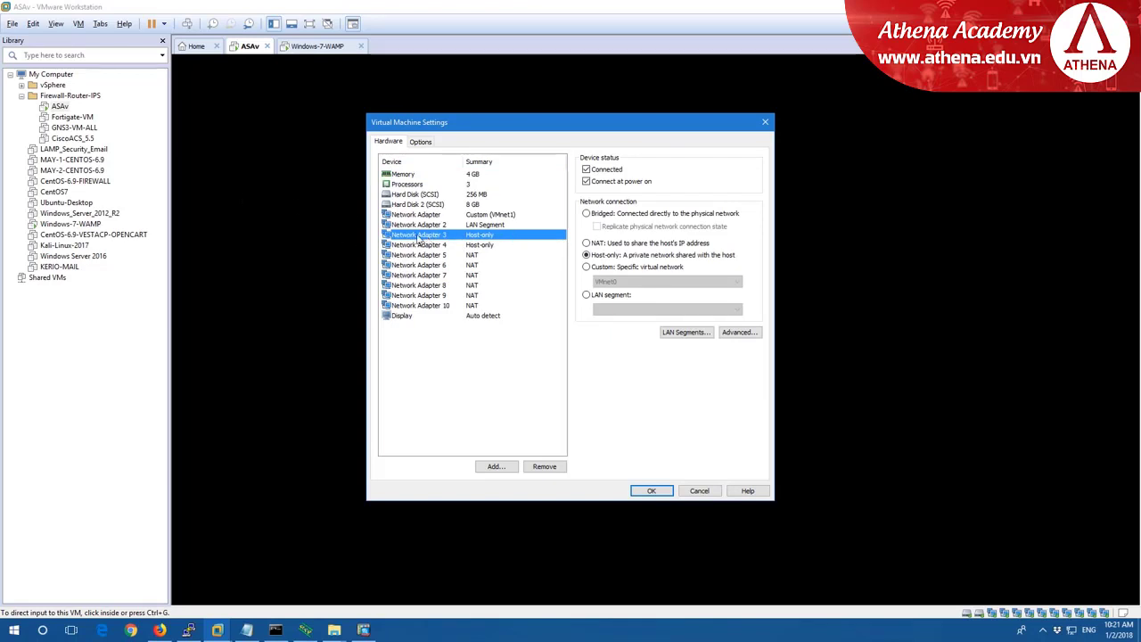
Create a DMZ LAN segment and attach Network Adapter 3 to it.
click(602, 297)
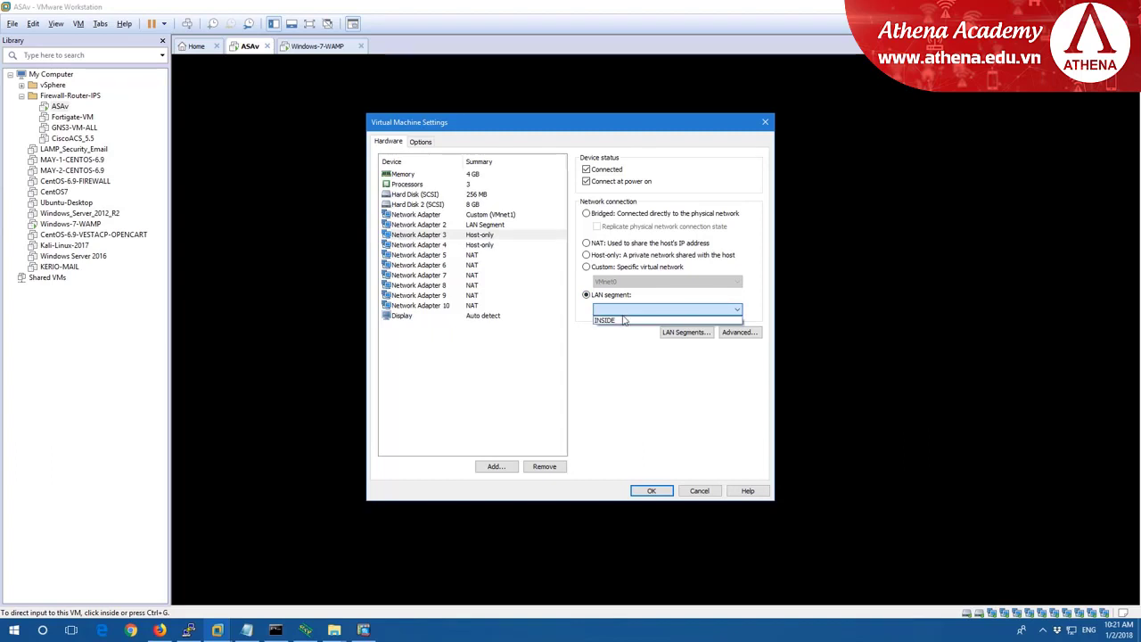
click(684, 334)
click(540, 363)
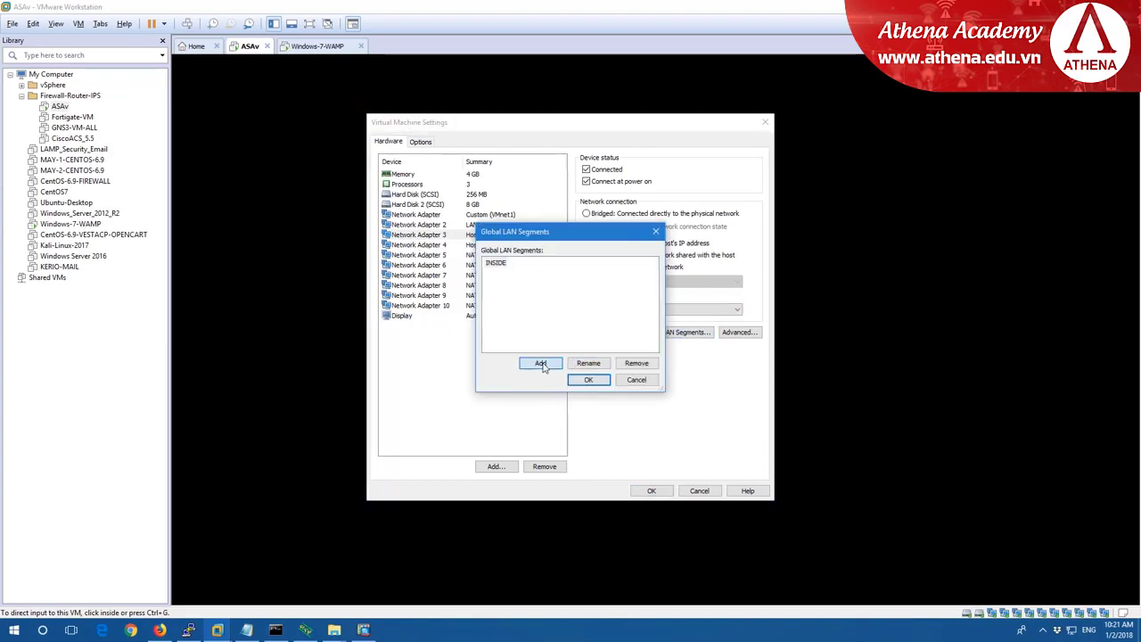
text(DMX)
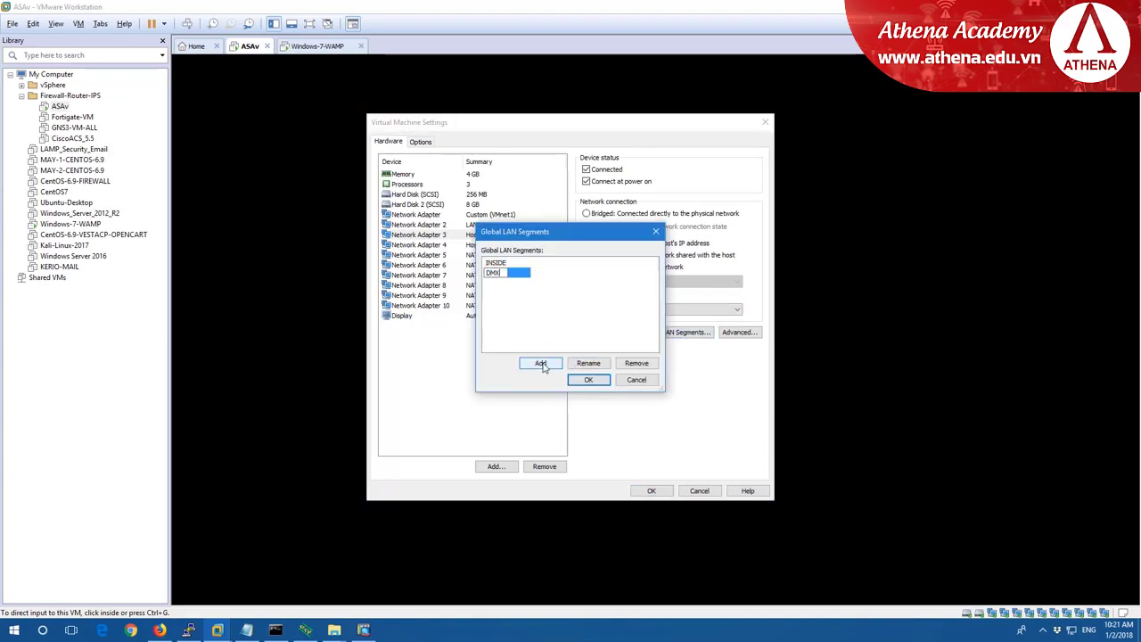
key(BackSpace)
text(Z)
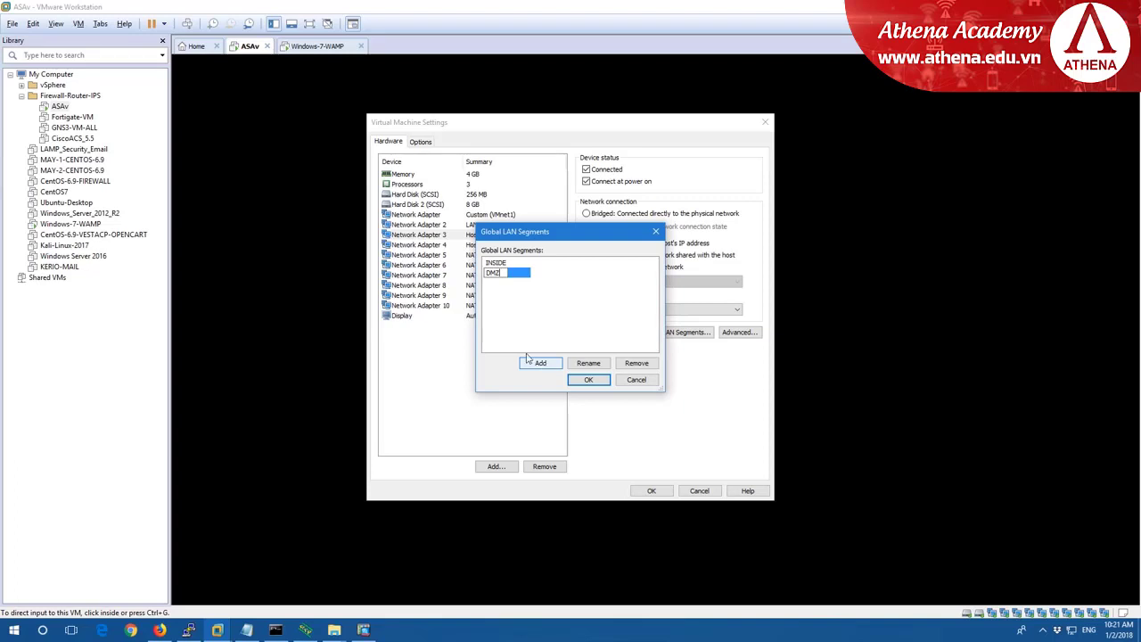
click(588, 379)
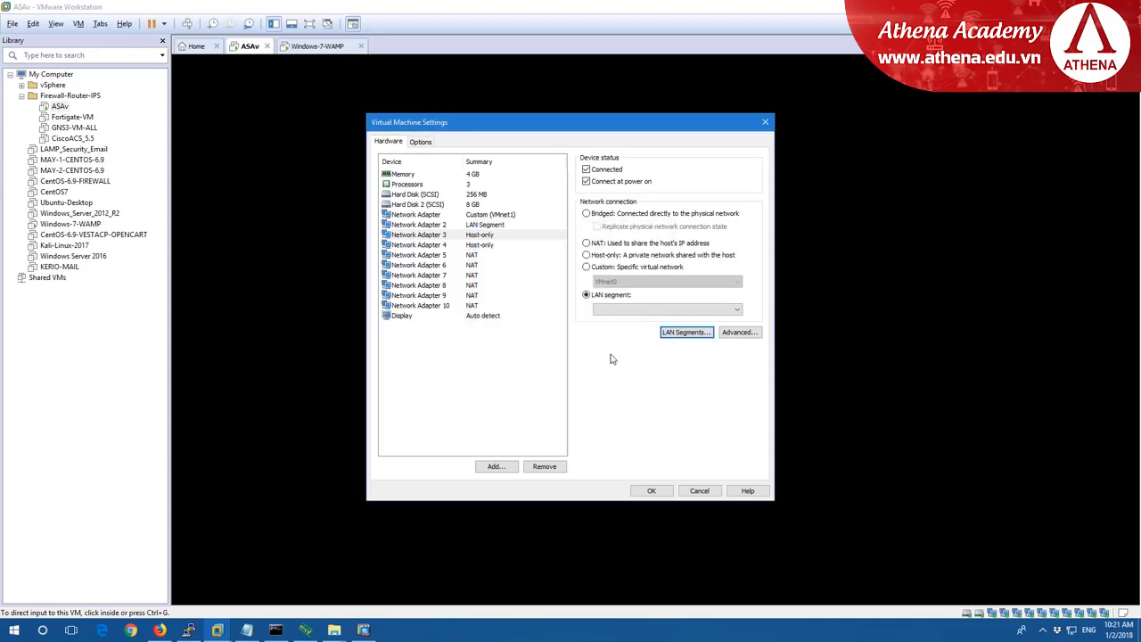
click(615, 309)
click(610, 330)
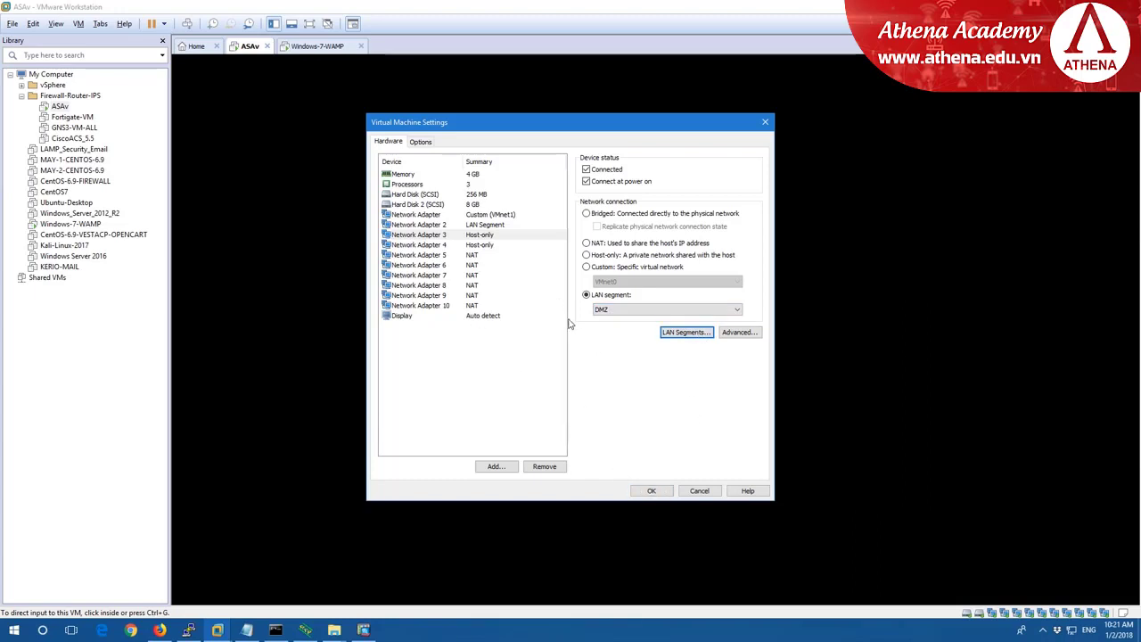
click(653, 490)
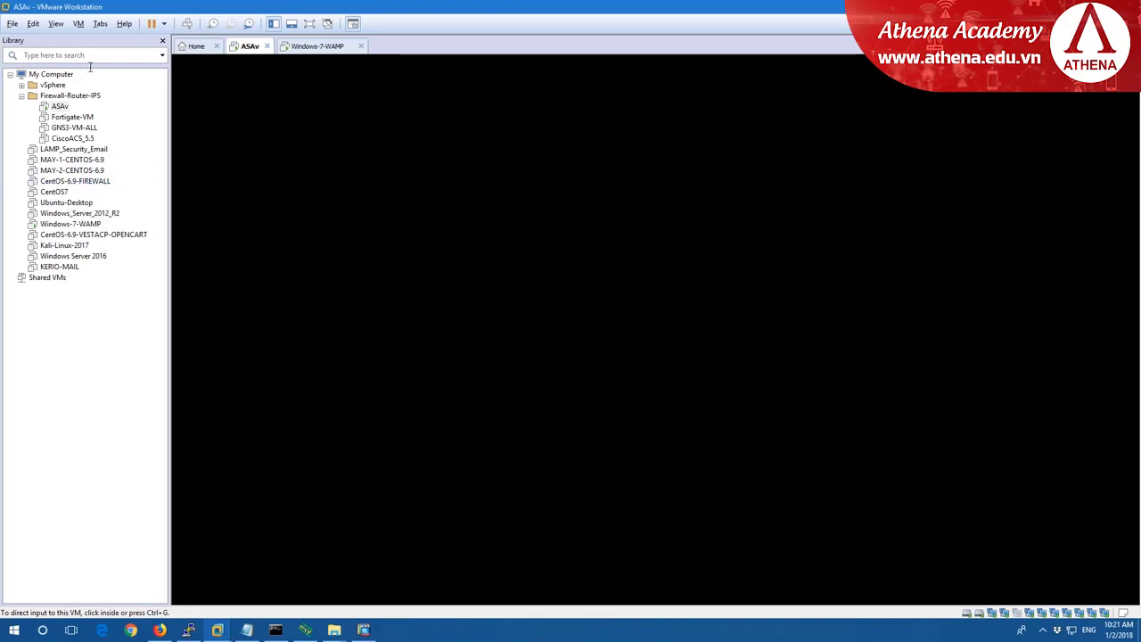
Set the LAMP_Security_Email network adapter to the DMZ LAN segment and save.
click(98, 149)
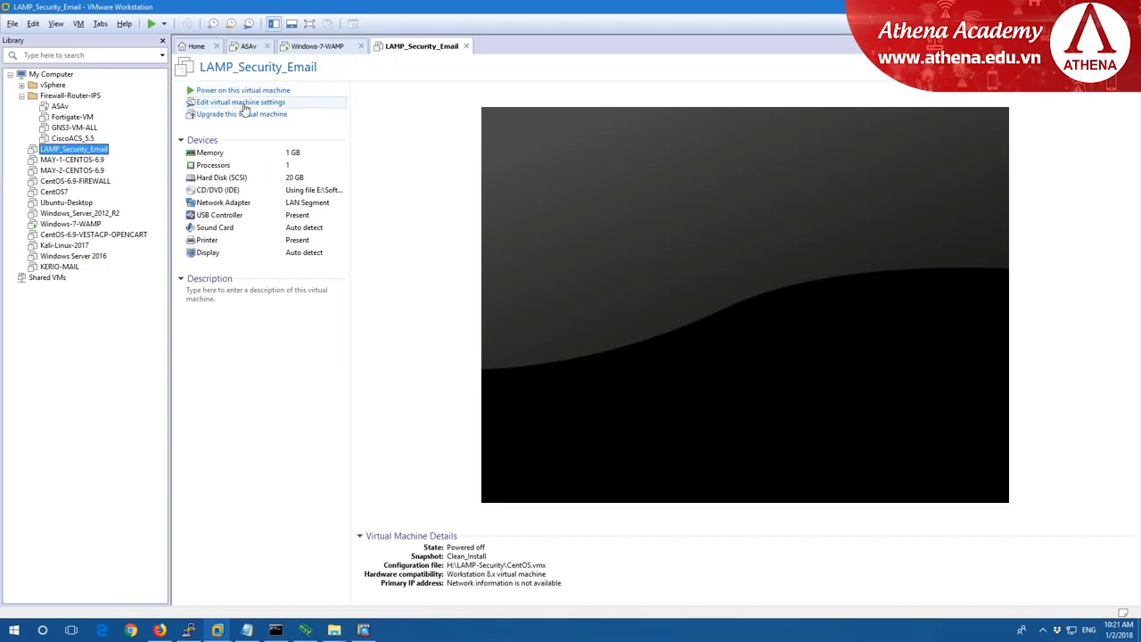
click(245, 107)
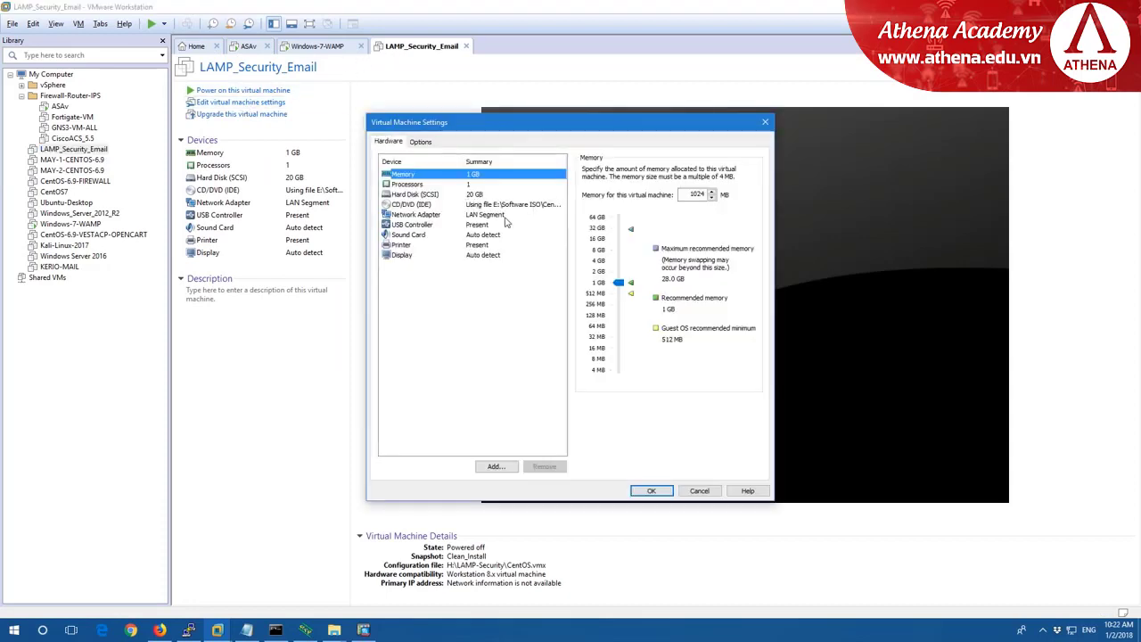
click(487, 215)
click(615, 309)
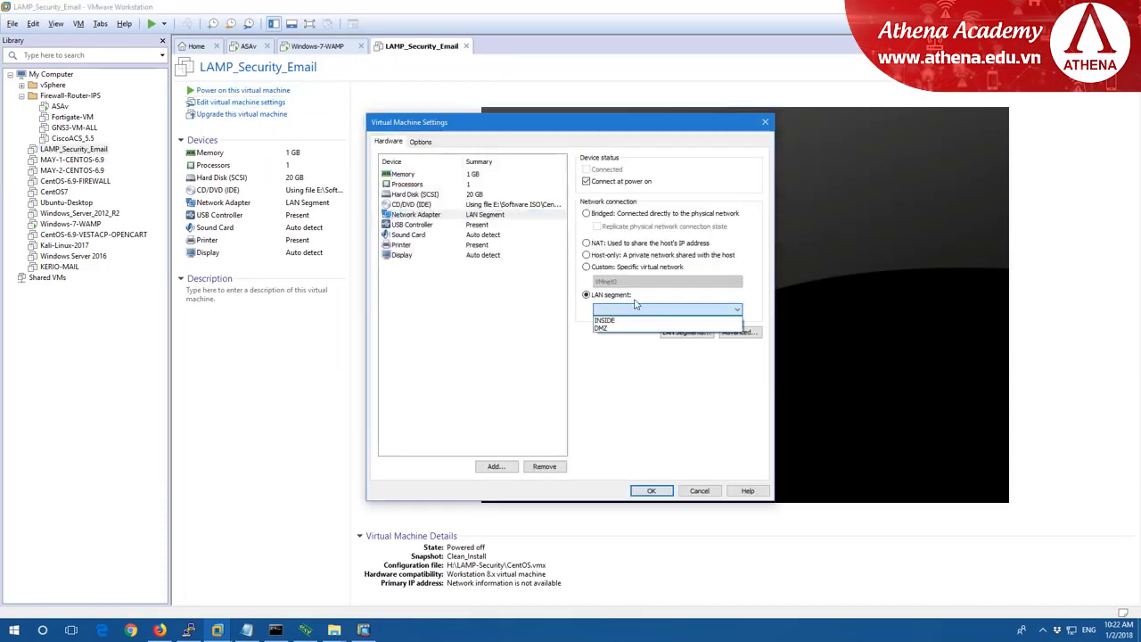
click(610, 328)
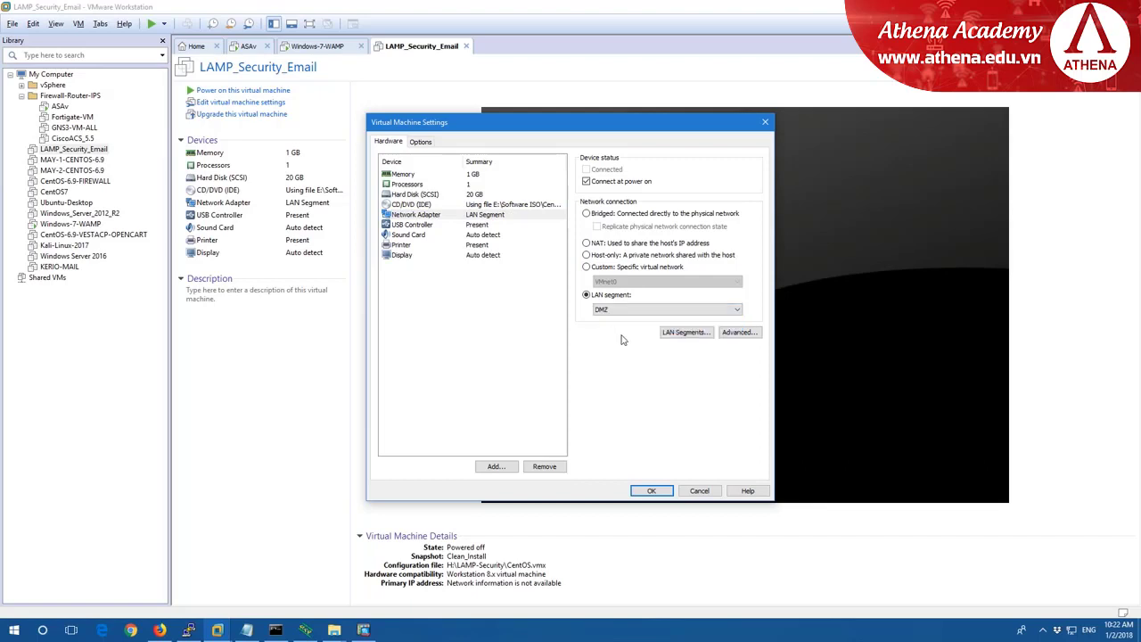
click(650, 493)
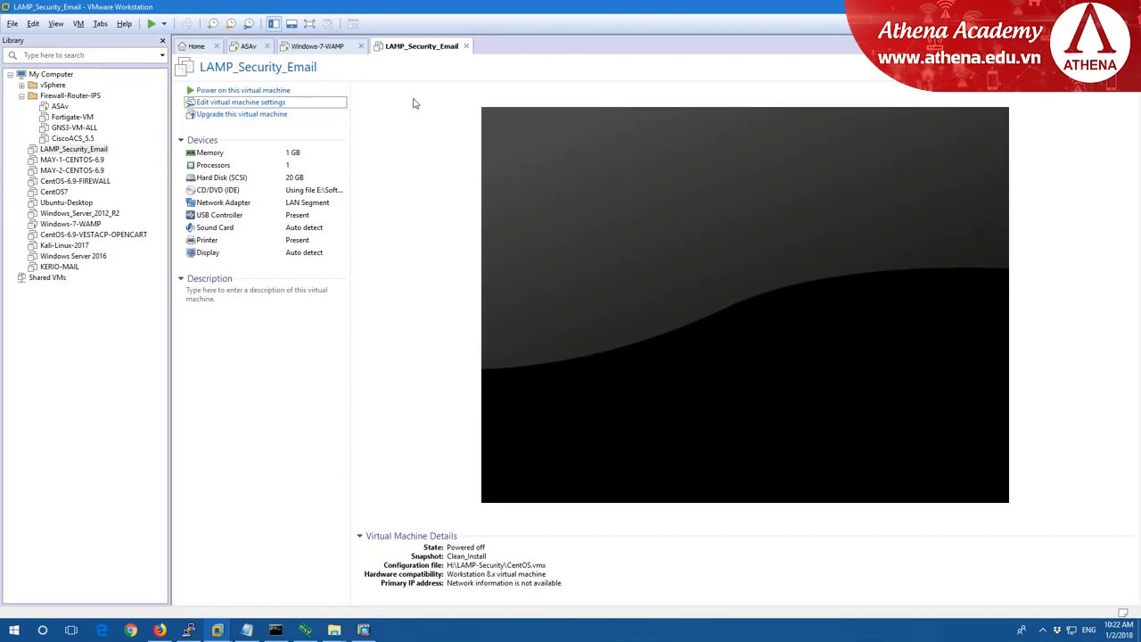
Check the DMZ interface section of the Notepad ASA notes, then return to the ASAv machine.
click(246, 629)
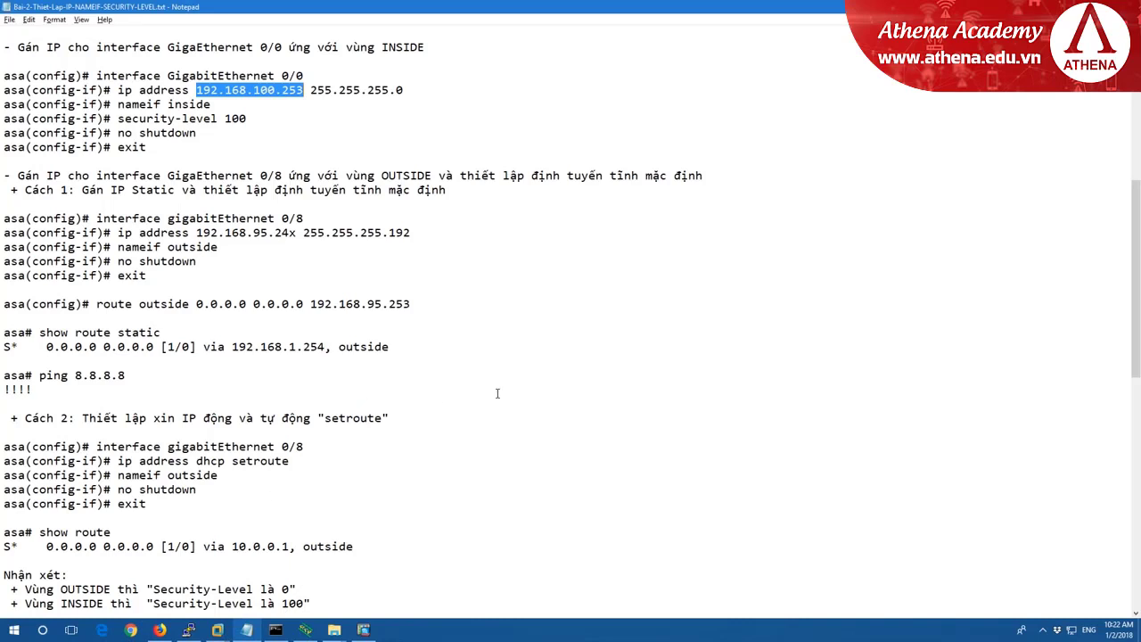
scroll(497, 393, down, 1)
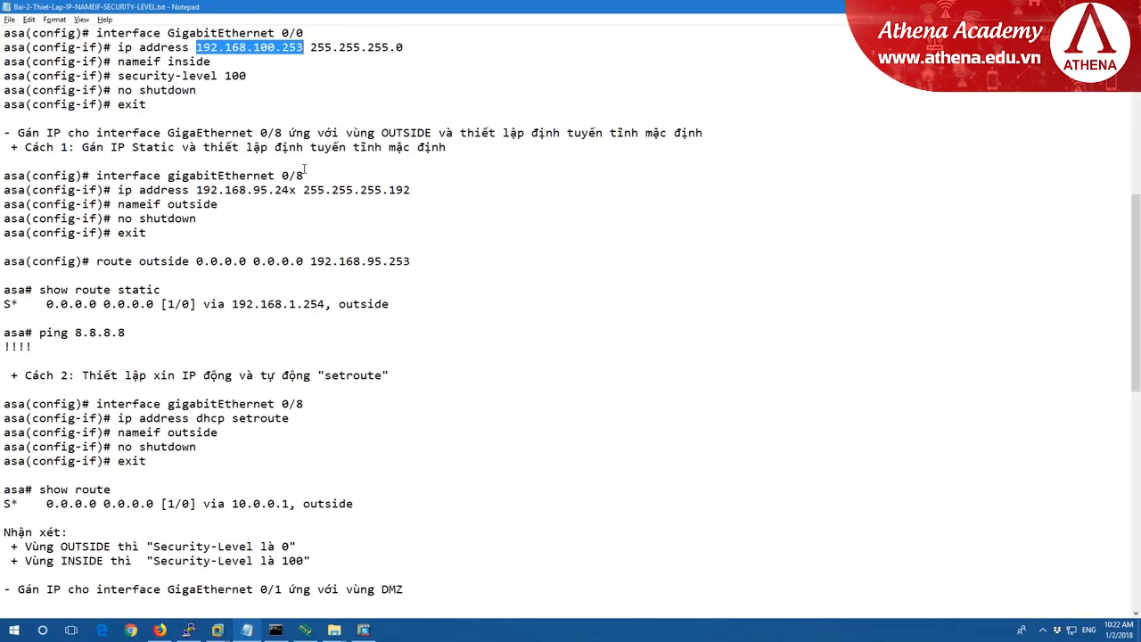
click(218, 630)
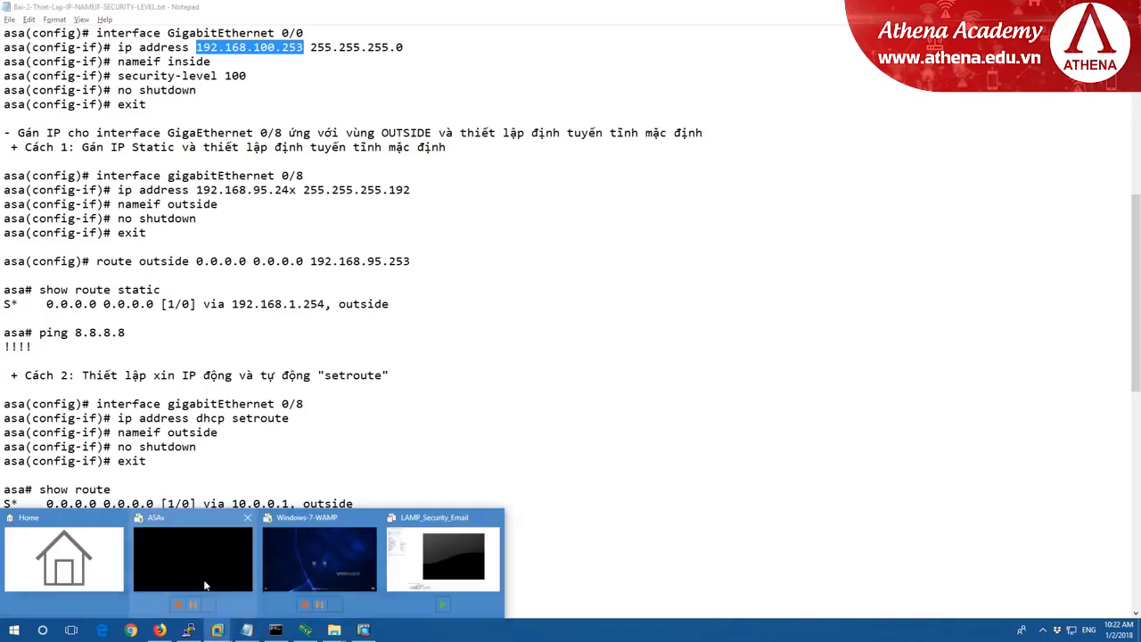
click(185, 540)
Switch the ASAv's Network Adapter 10 from NAT to Bridged.
right_click(237, 45)
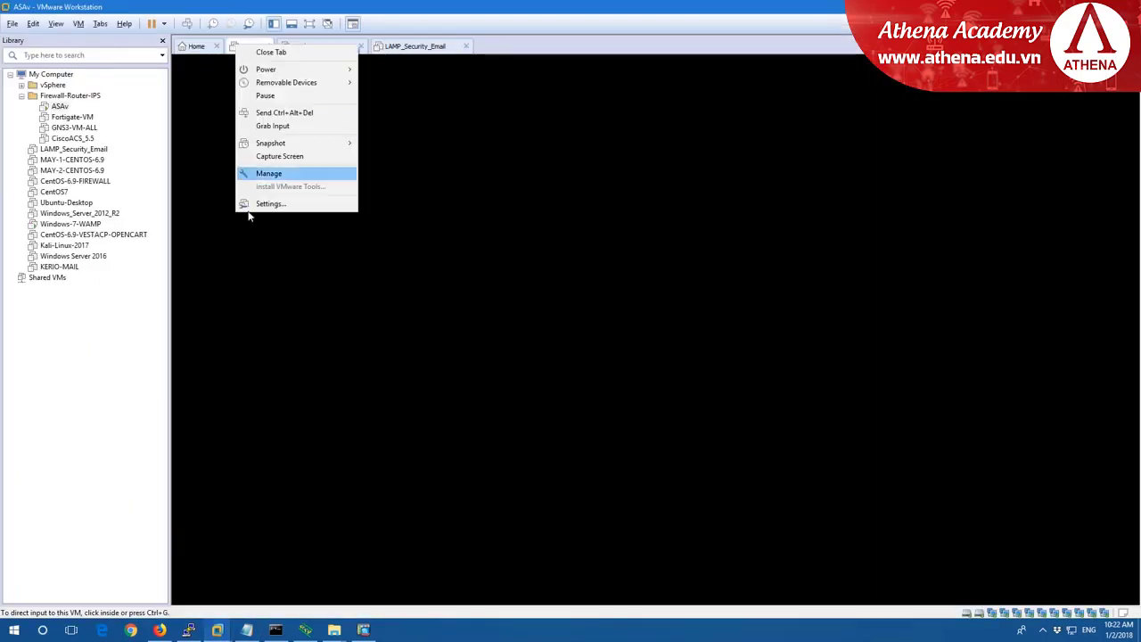
click(268, 204)
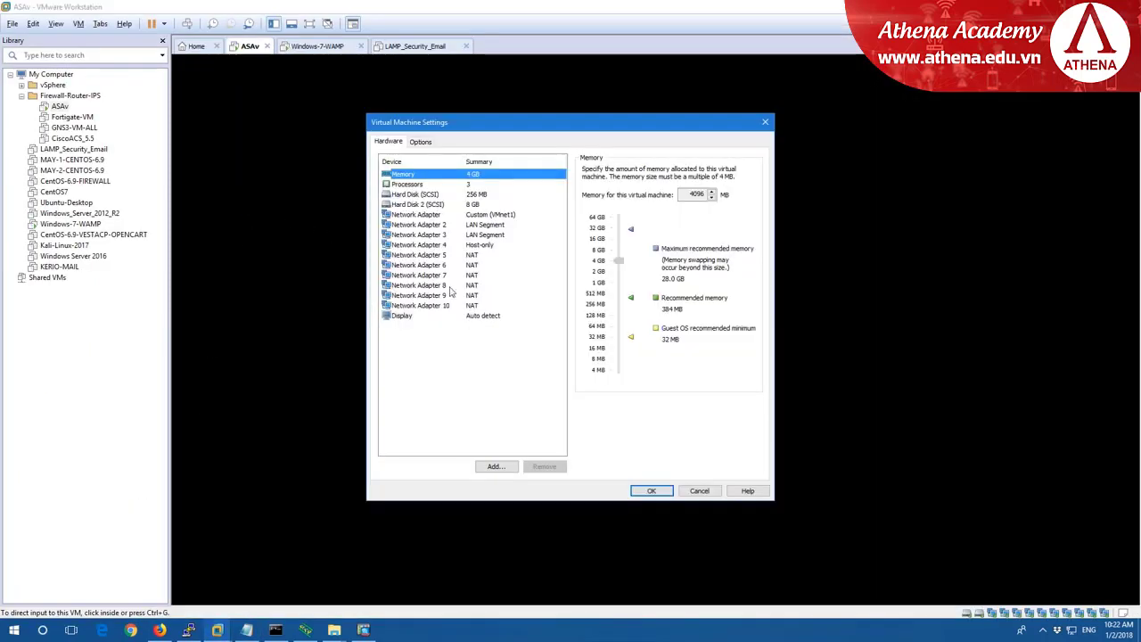
click(449, 307)
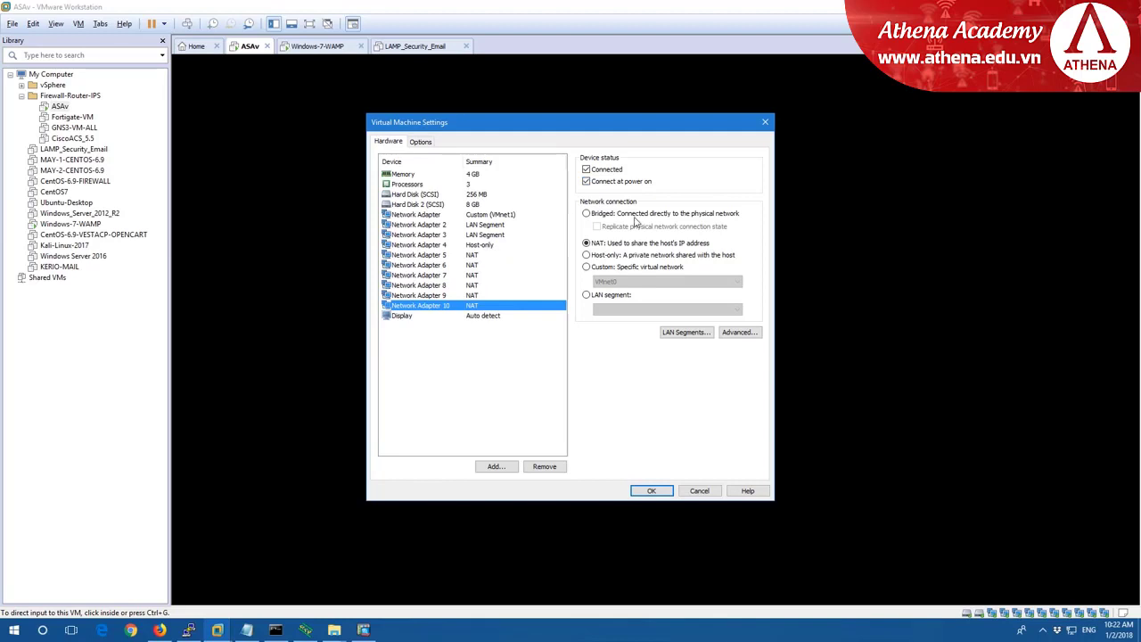
click(585, 213)
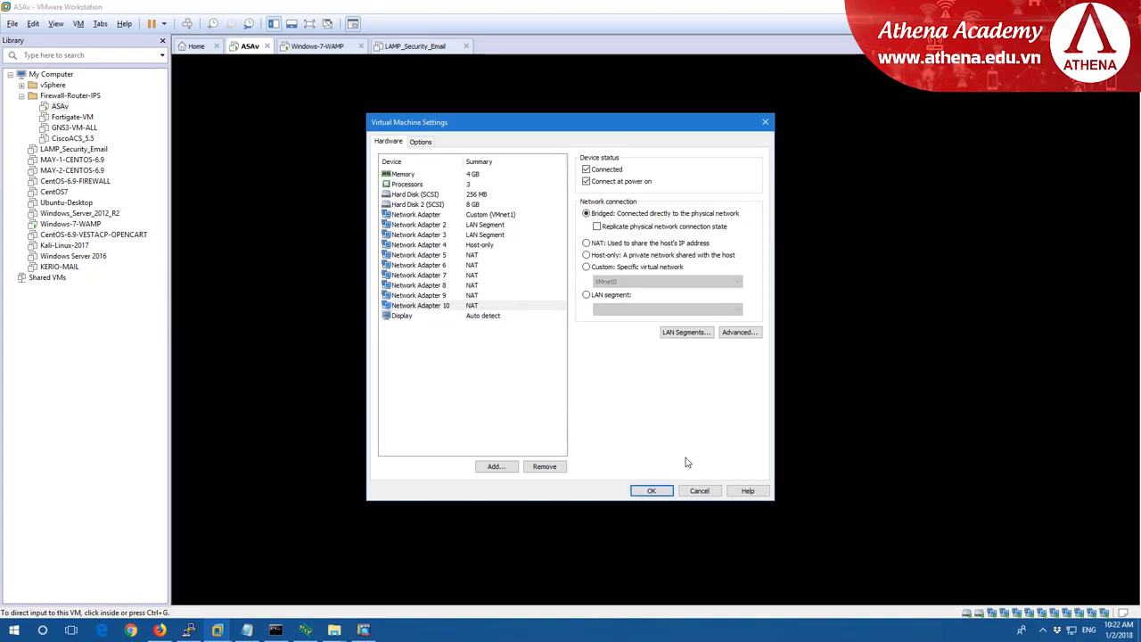
click(660, 487)
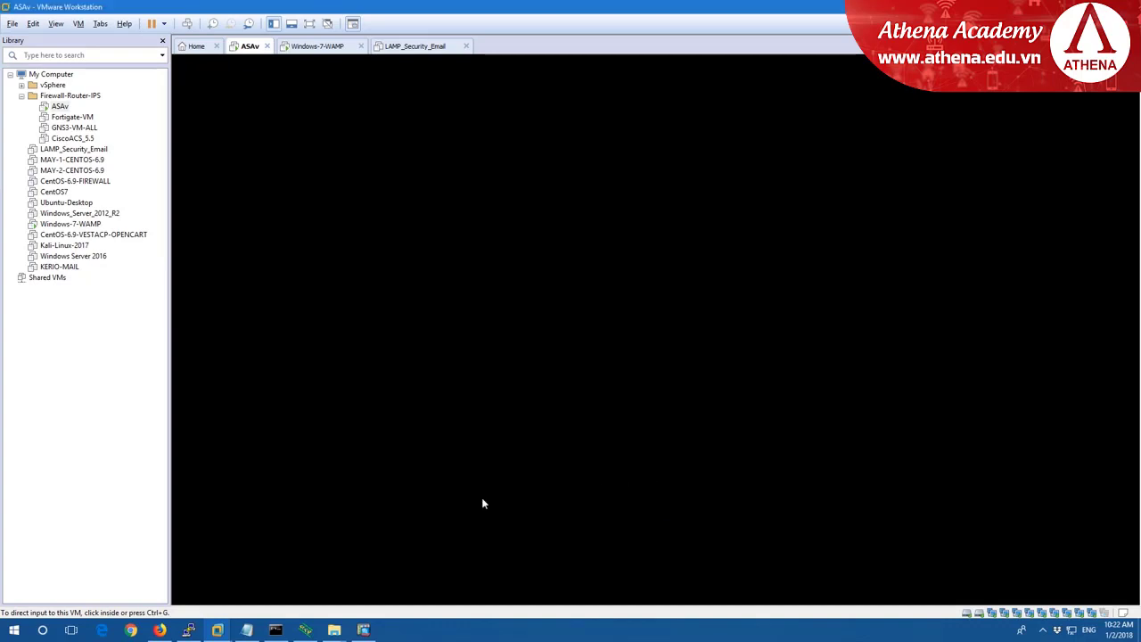
right_click(26, 634)
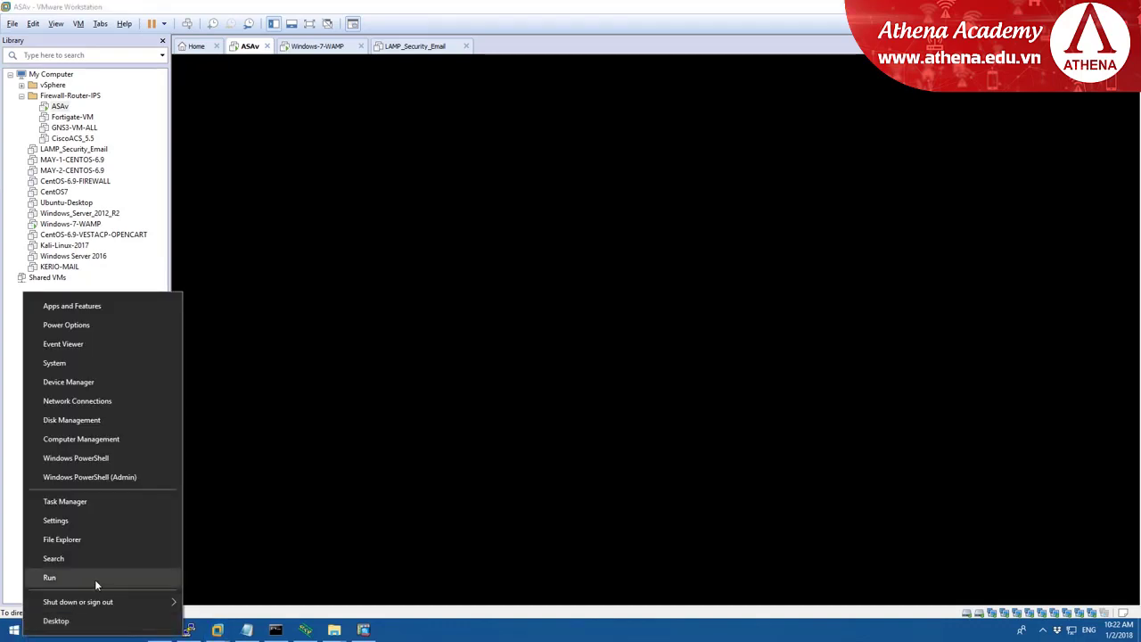
click(94, 579)
text(ncpa.cpl)
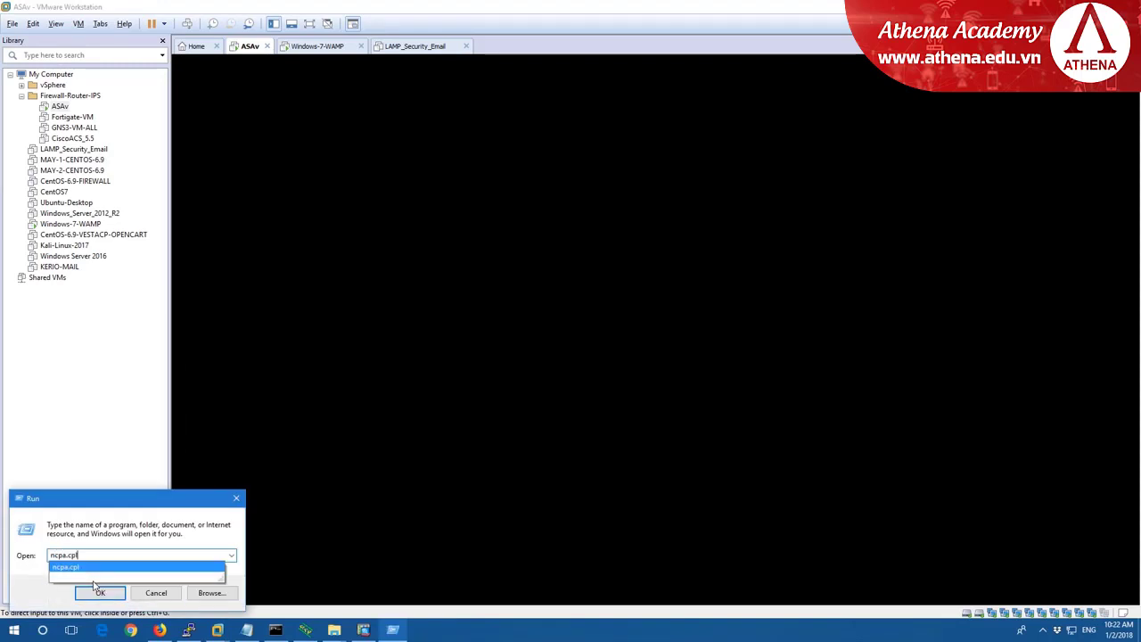
key(Return)
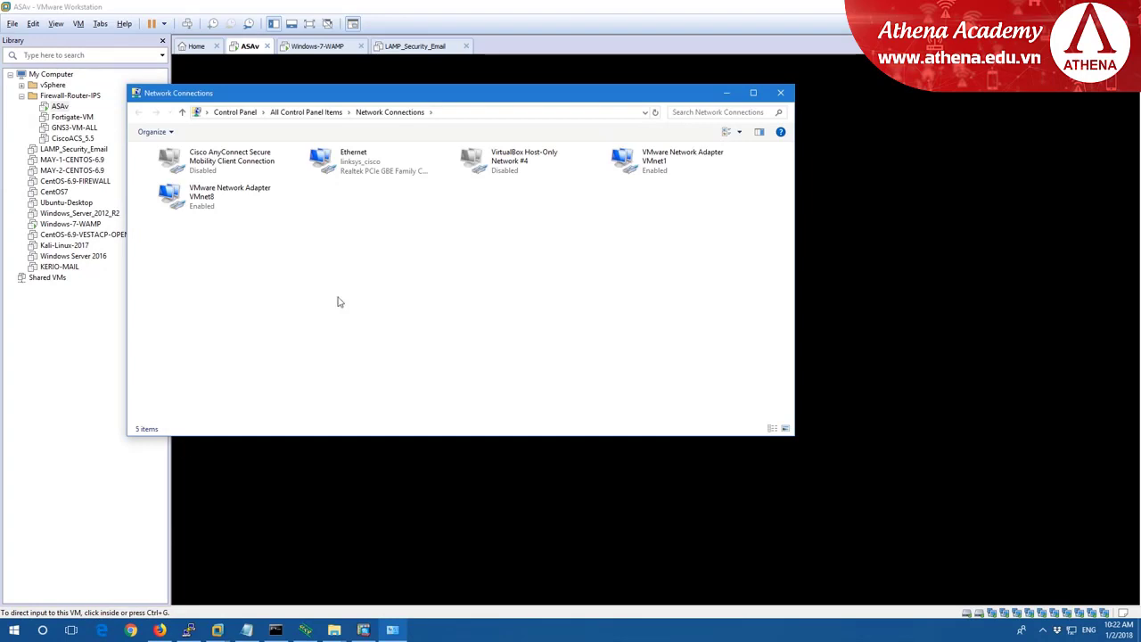
click(365, 175)
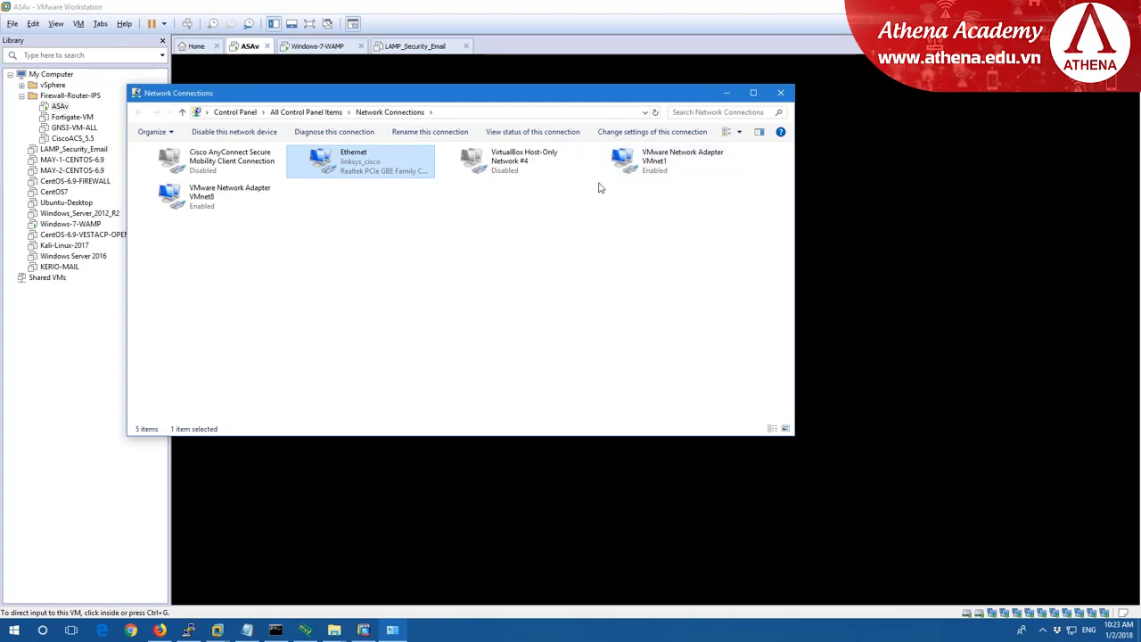
click(781, 93)
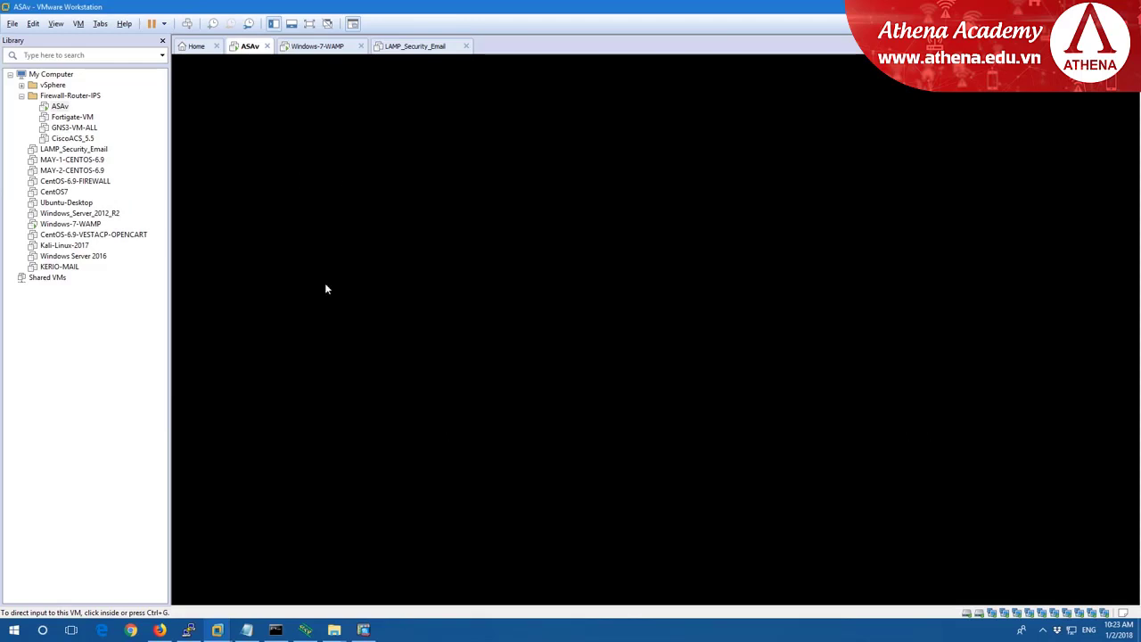
Highlight the GigabitEthernet 0/8 block and the route outside command in the Notepad notes.
click(246, 629)
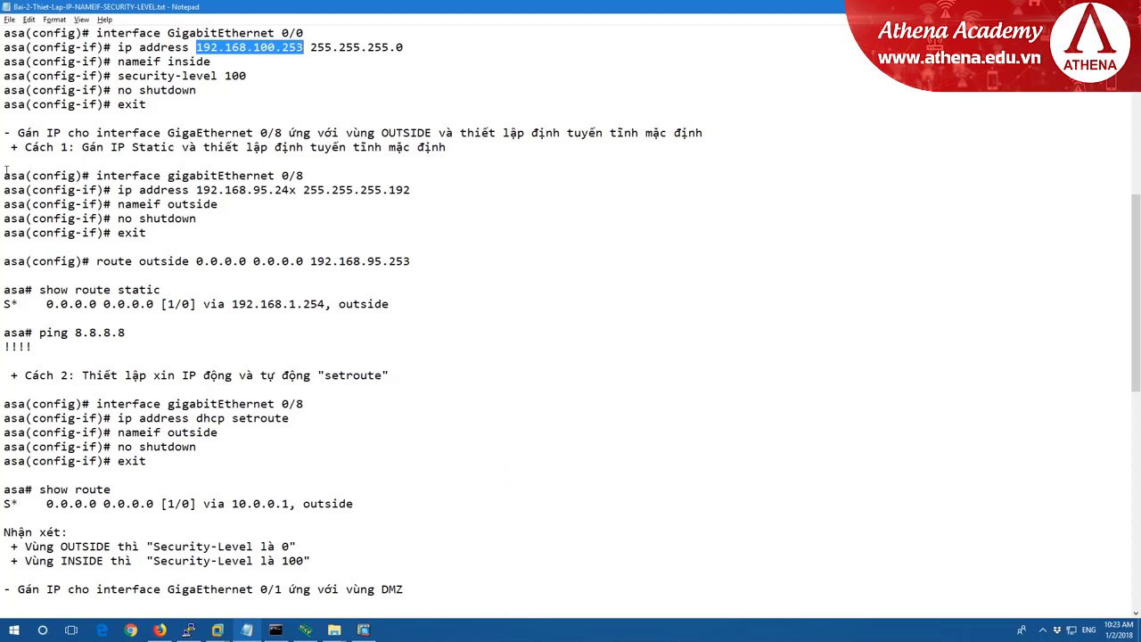
drag(3, 175, 187, 245)
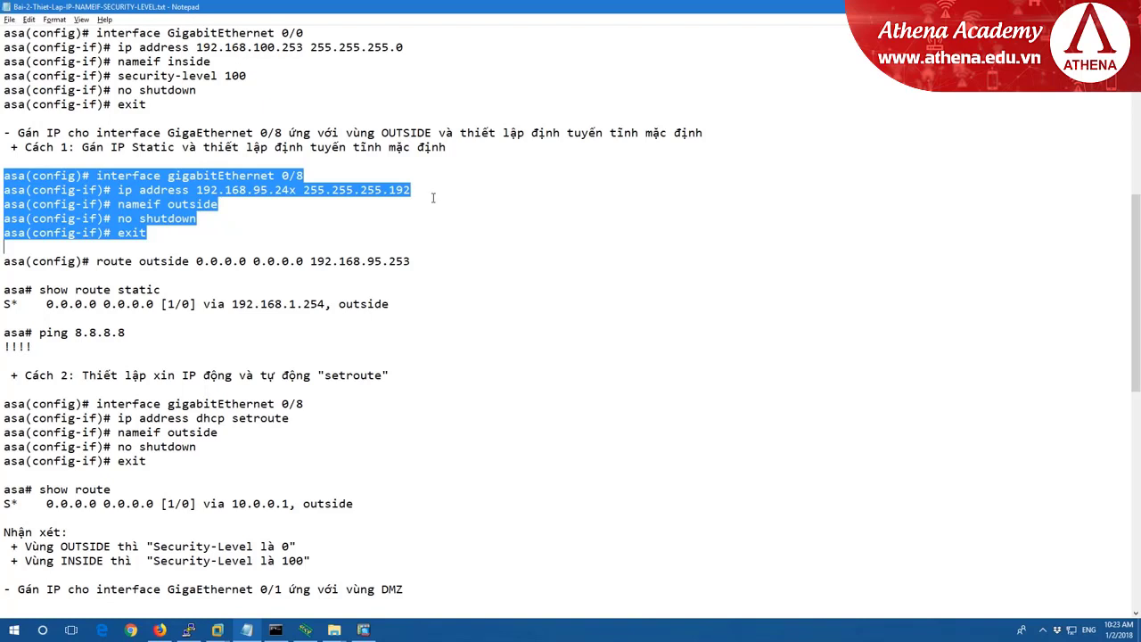
drag(97, 260, 191, 261)
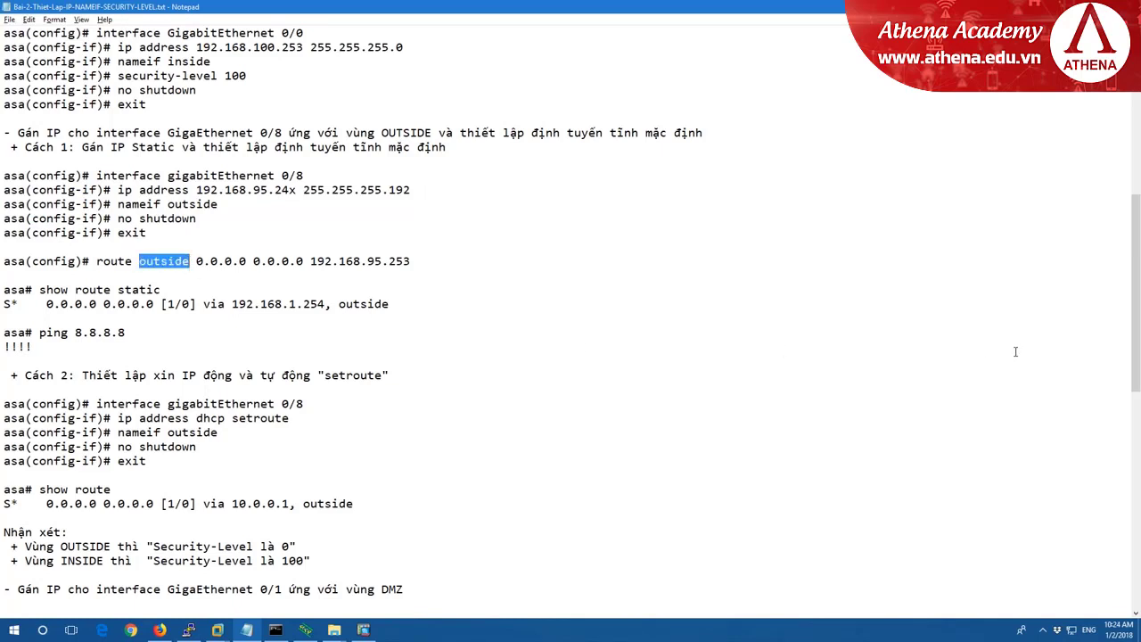